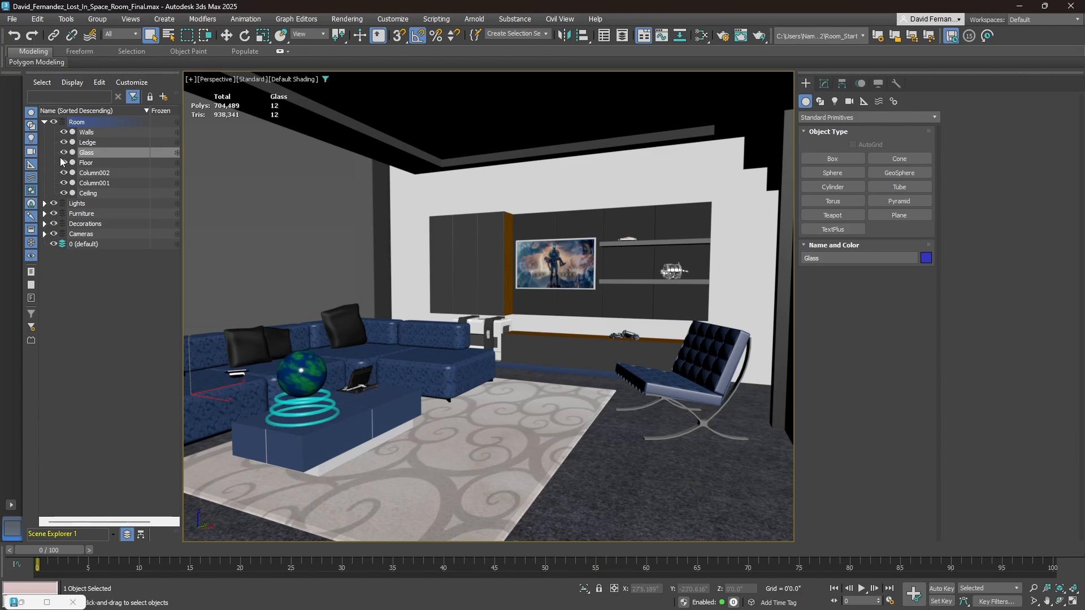
- Hide the Glass object in the Room layer and open the Arnold RenderView
left_click(63, 153)
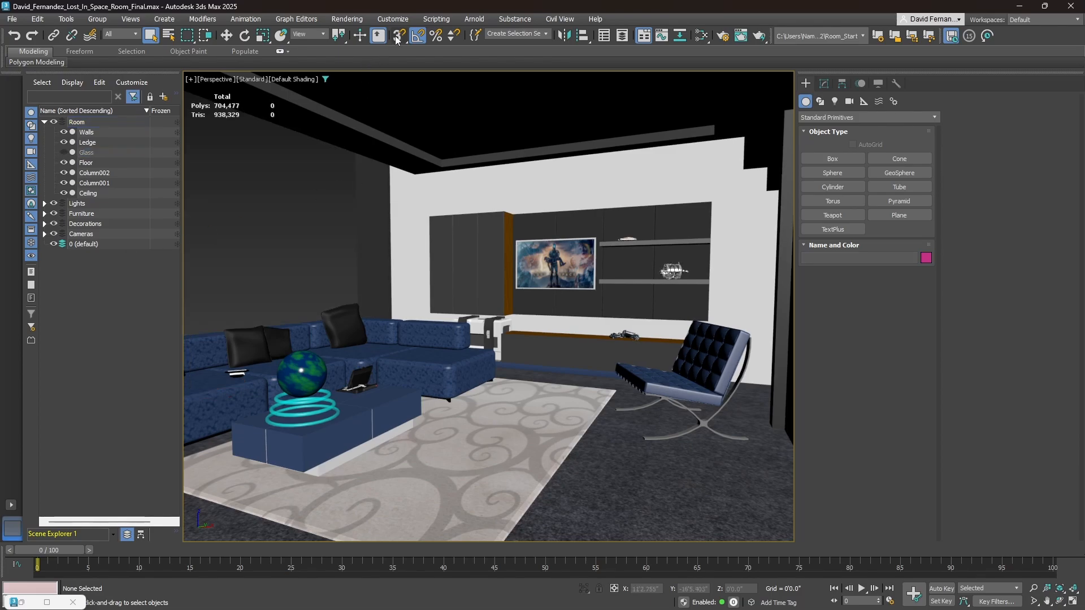
left_click(438, 19)
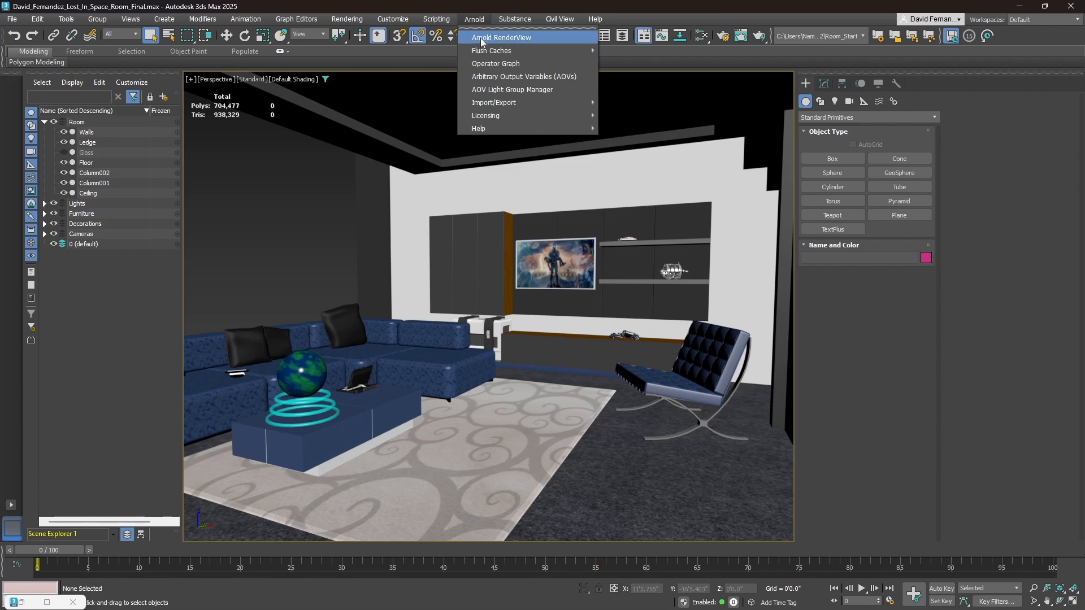
left_click(483, 38)
- Delete the old sky and mask snapshots from the RenderView and refresh the render
left_click(531, 487)
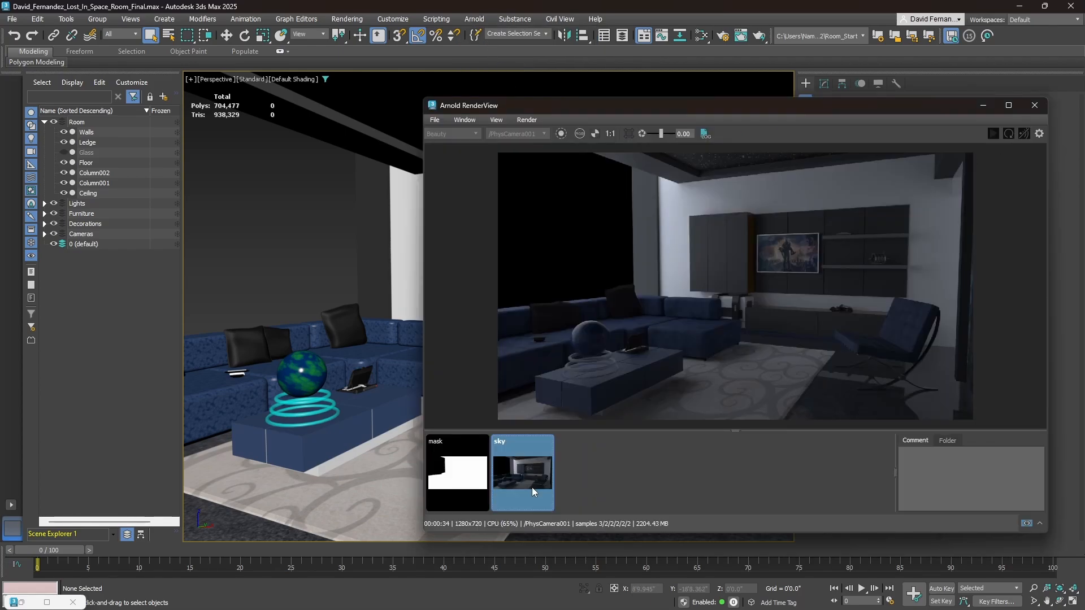
key("Delete")
left_click(476, 483)
key("Delete")
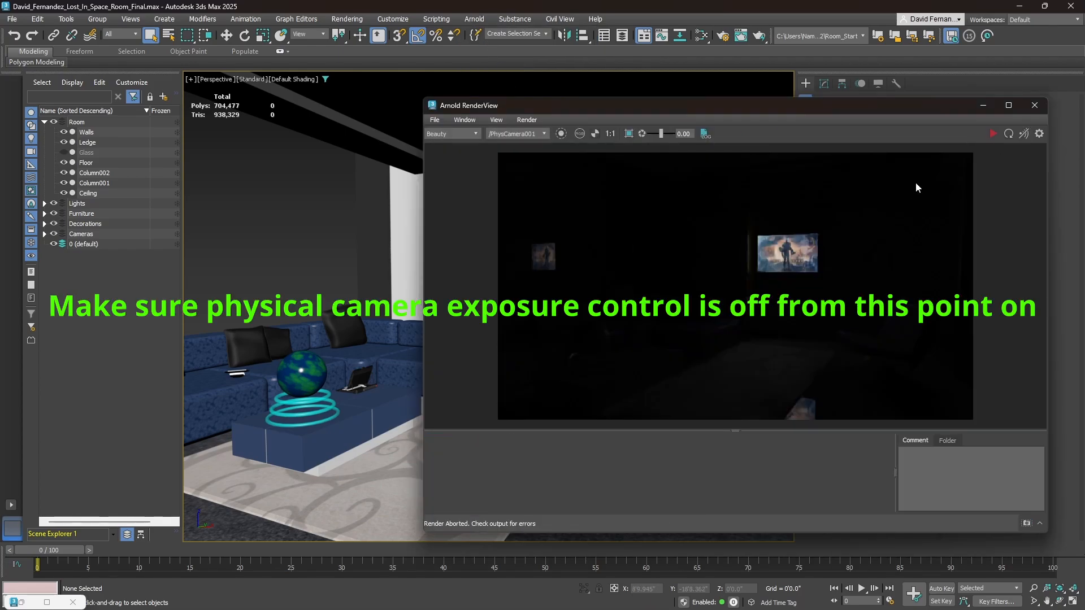
left_click(995, 134)
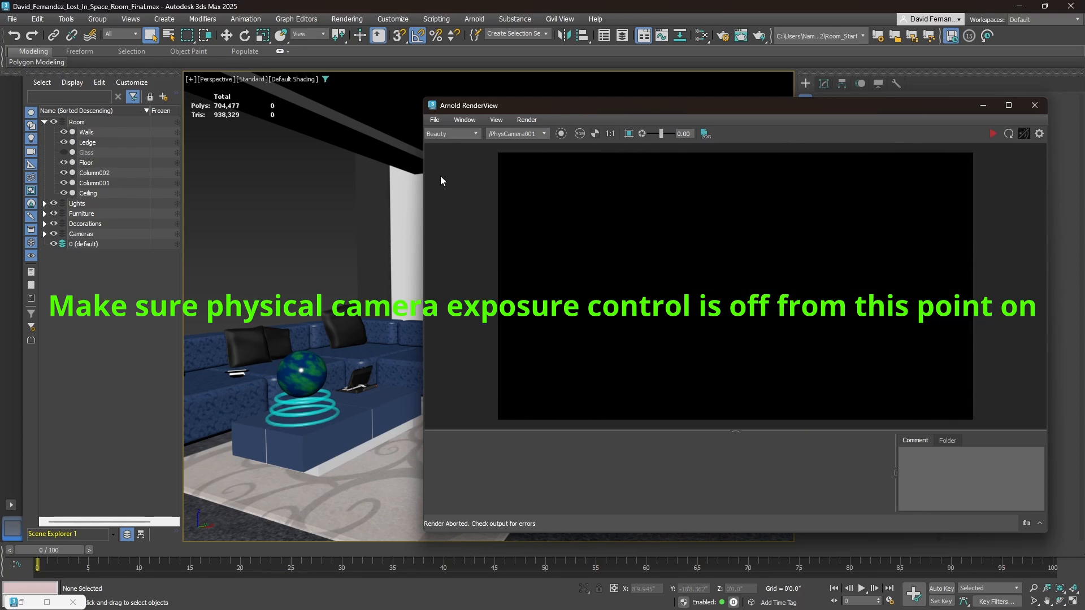
- Enable the Shader Override in the diagnostics feature overrides of the Arnold Render Setup
left_click(339, 21)
left_click(367, 77)
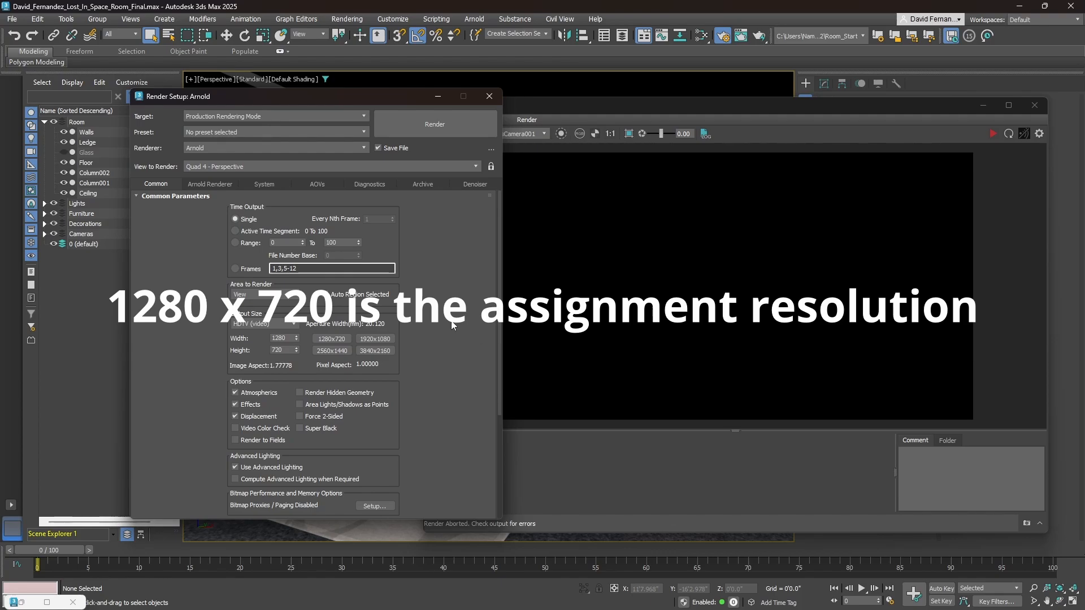
left_click(372, 184)
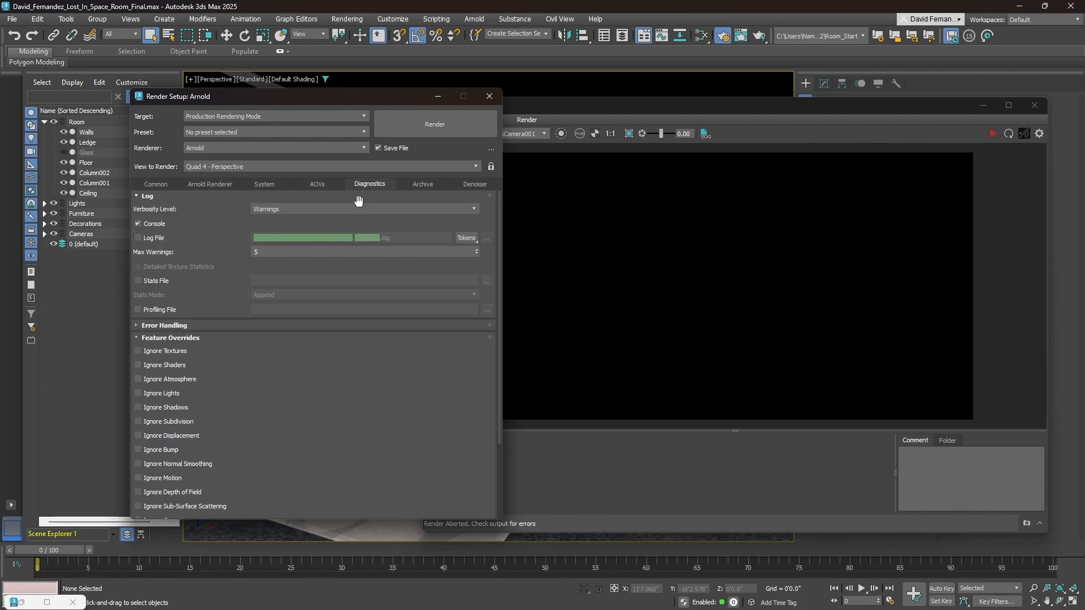
scroll(273, 352, "down", 5)
left_click(170, 453)
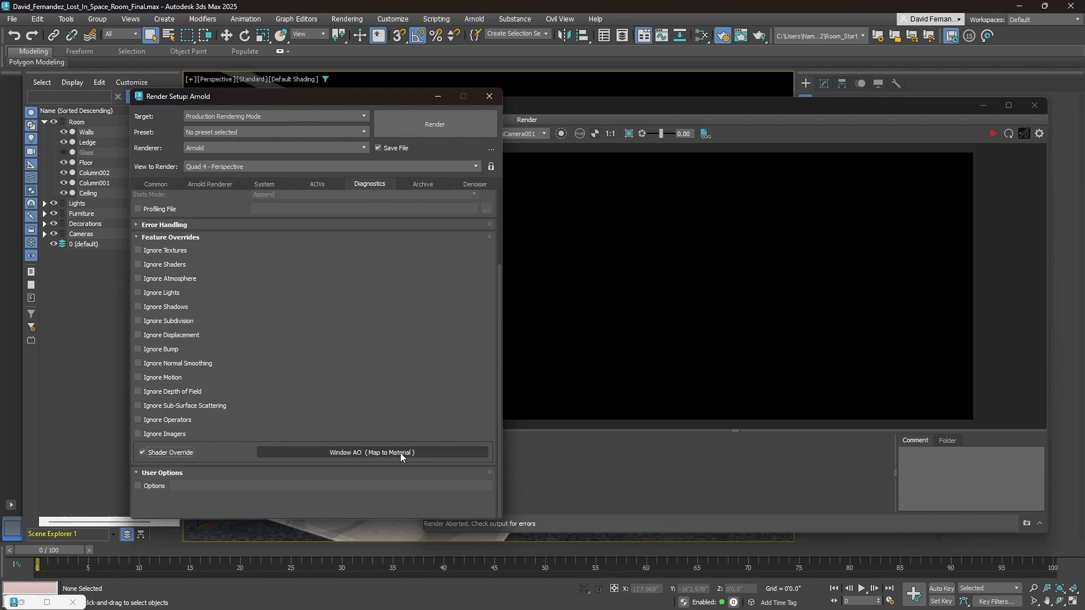
left_click(629, 488)
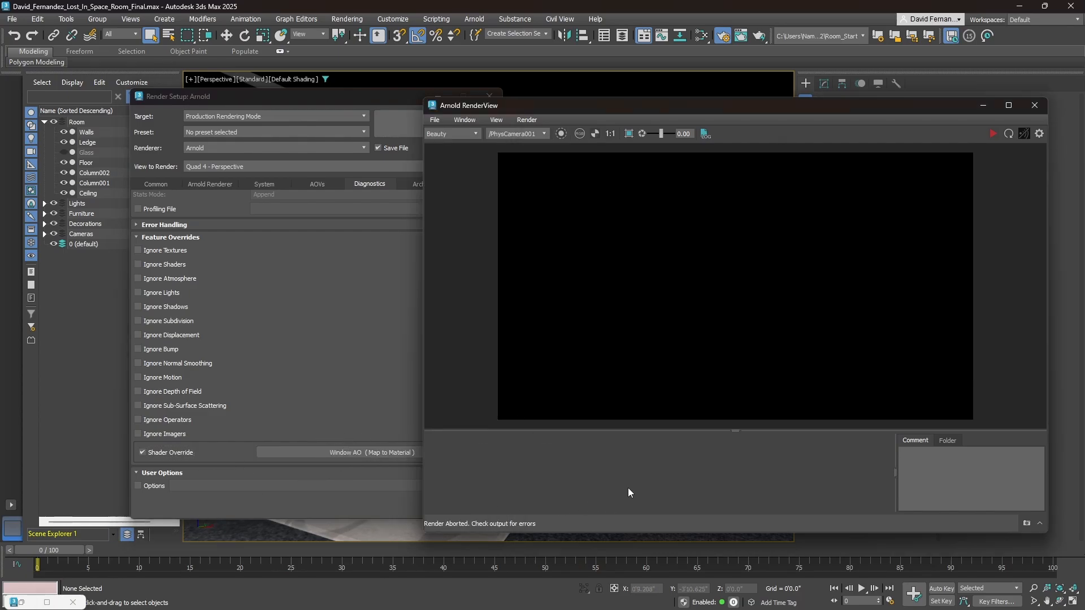
- Examine the Window AO material and the OSL Color Value map feeding it in the Slate Material Editor's AO view
key("m")
left_click(267, 162)
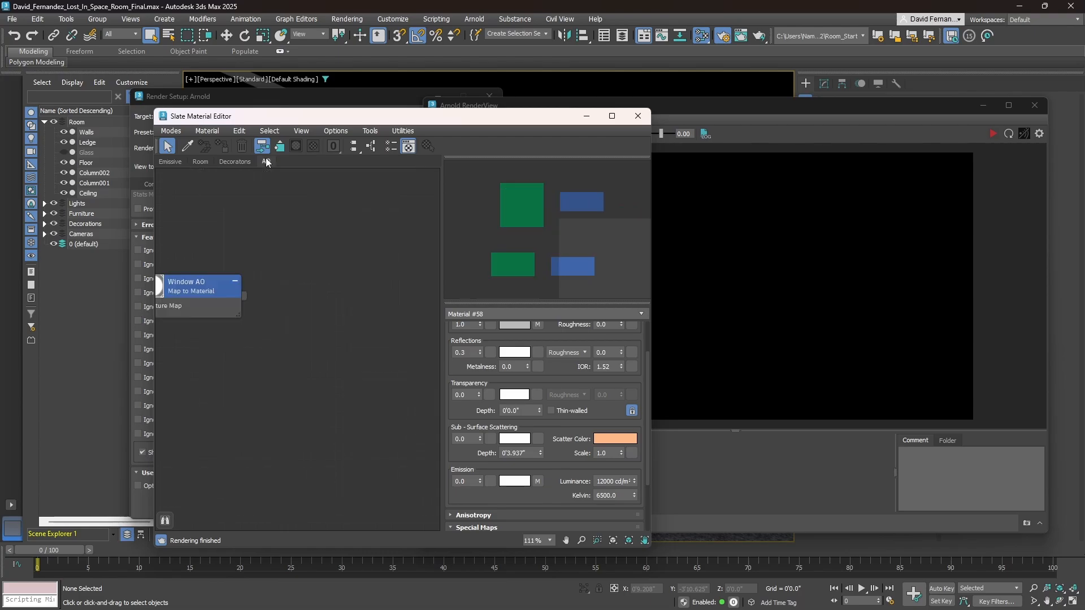
right_click(308, 291)
left_click_drag(275, 286, 467, 304)
left_click(212, 322)
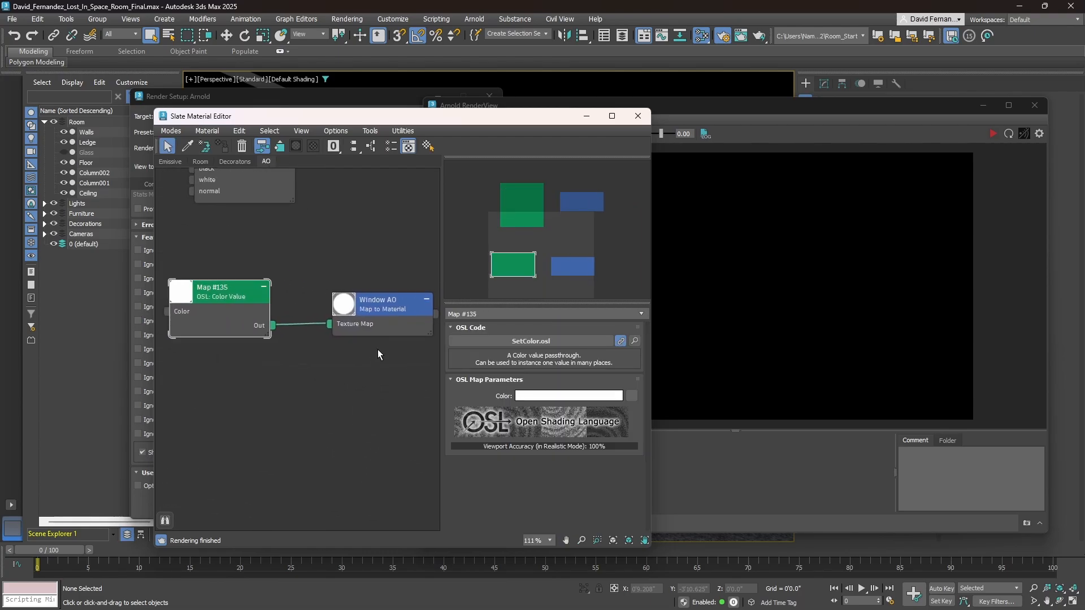
left_click(387, 326)
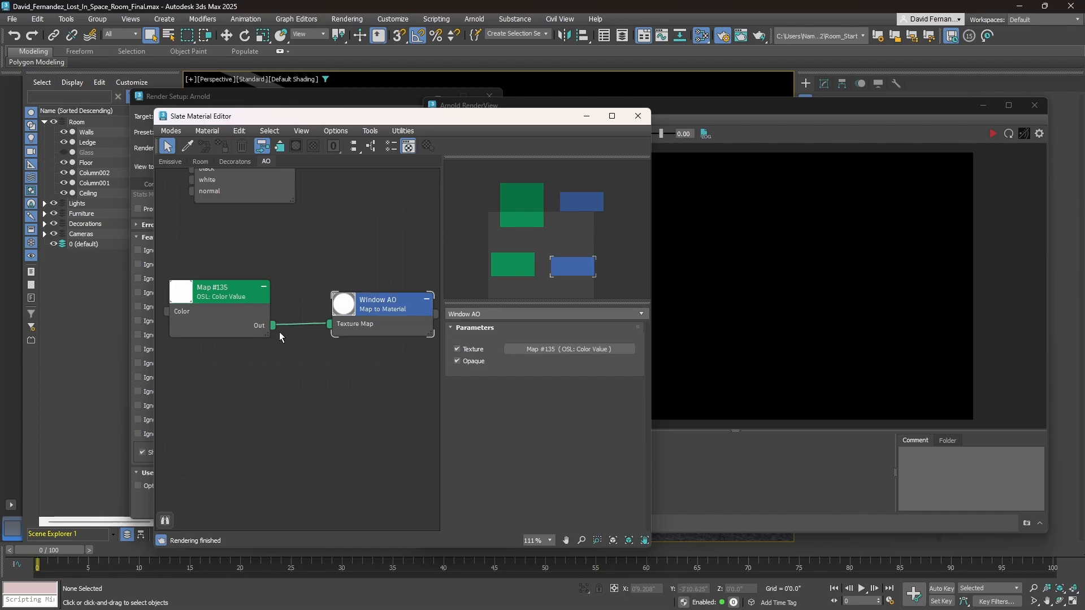
left_click_drag(356, 378, 322, 379)
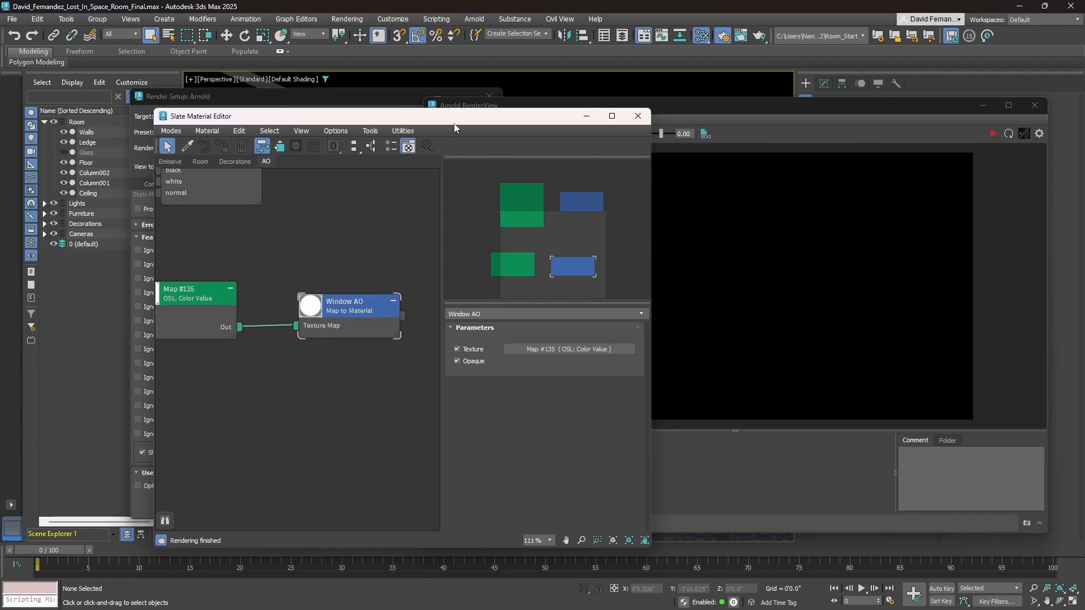
- Assign the Window AO material to the Shader Override slot as an instance and minimize the material editor
left_click_drag(455, 126, 786, 109)
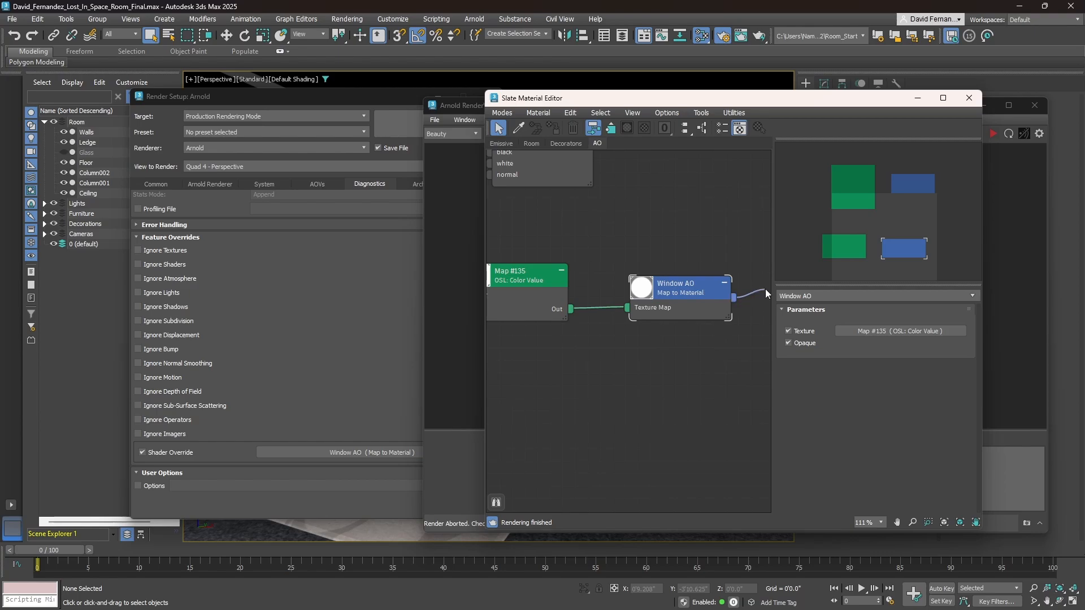
left_click_drag(765, 300, 348, 453)
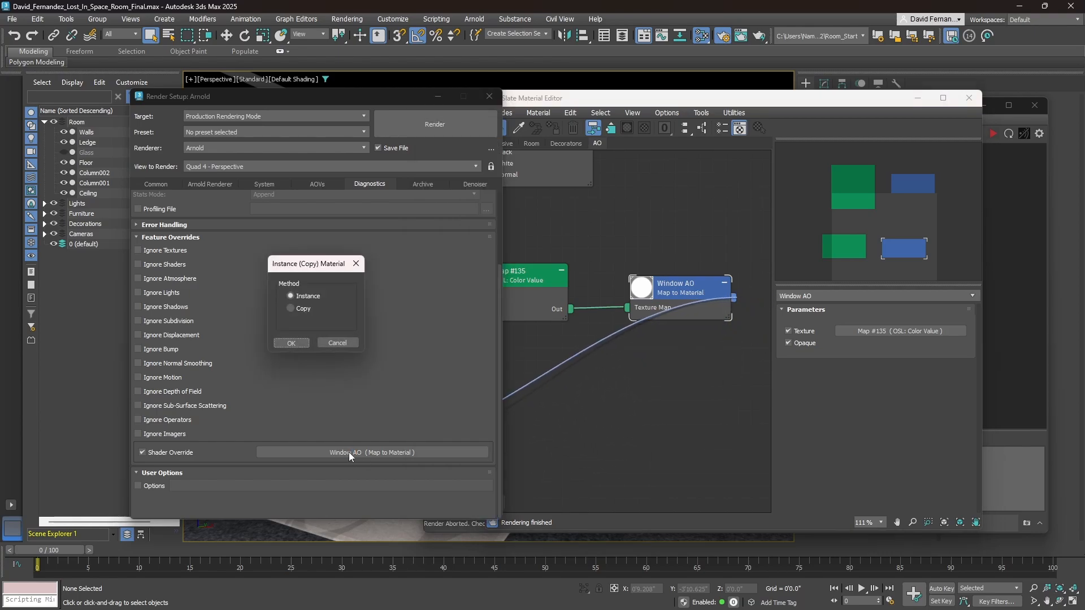
left_click(290, 342)
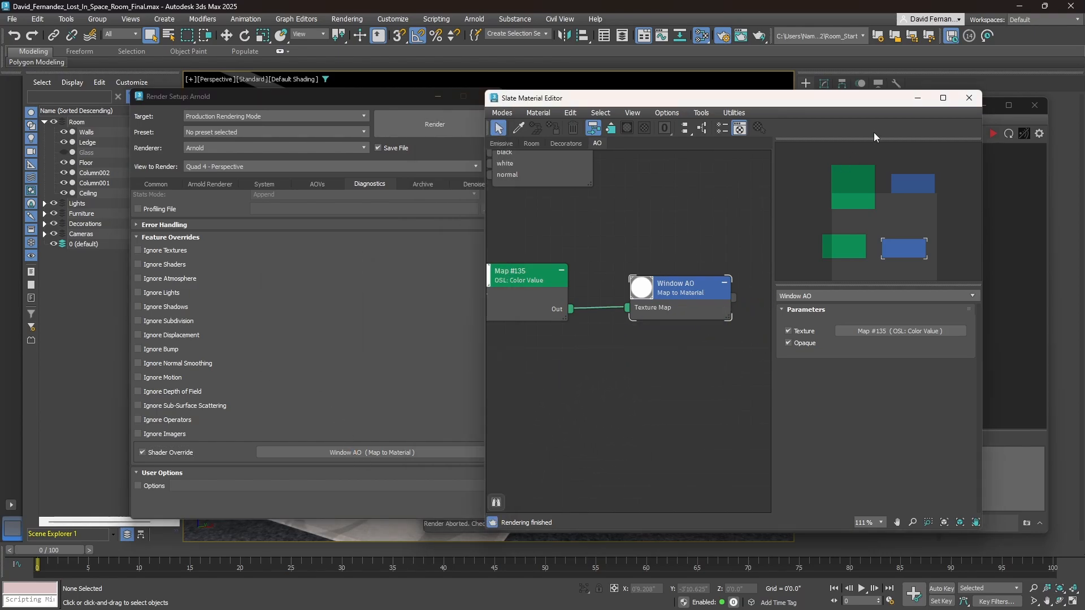
left_click(915, 101)
- Render the black-and-white window pass, take a snapshot of it and name the snapshot "Mask"
left_click_drag(385, 97, 297, 97)
left_click(992, 133)
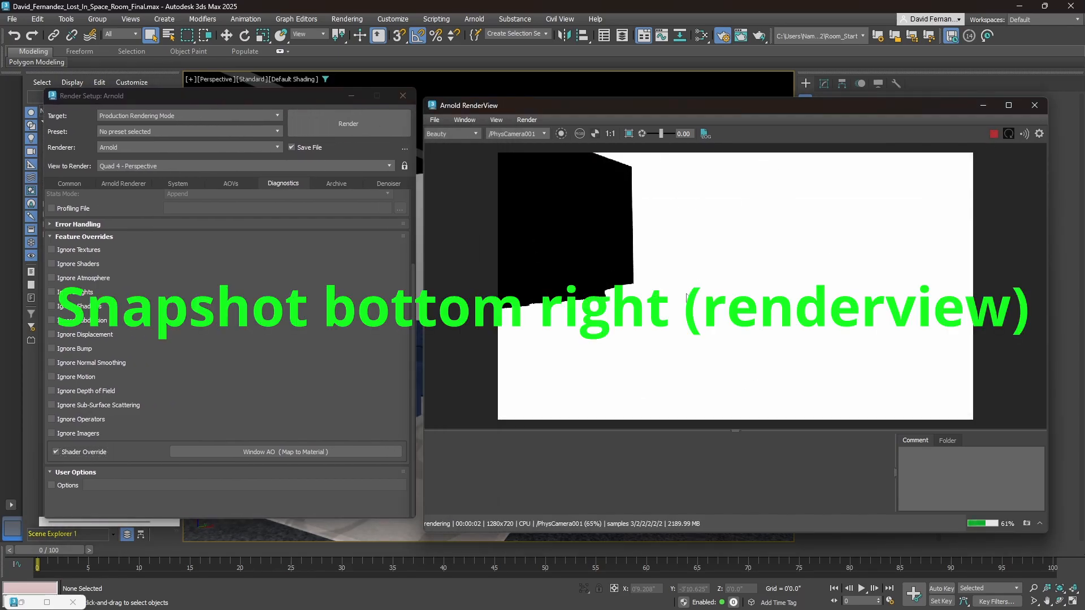
left_click(1027, 525)
left_click(458, 461)
key("F2")
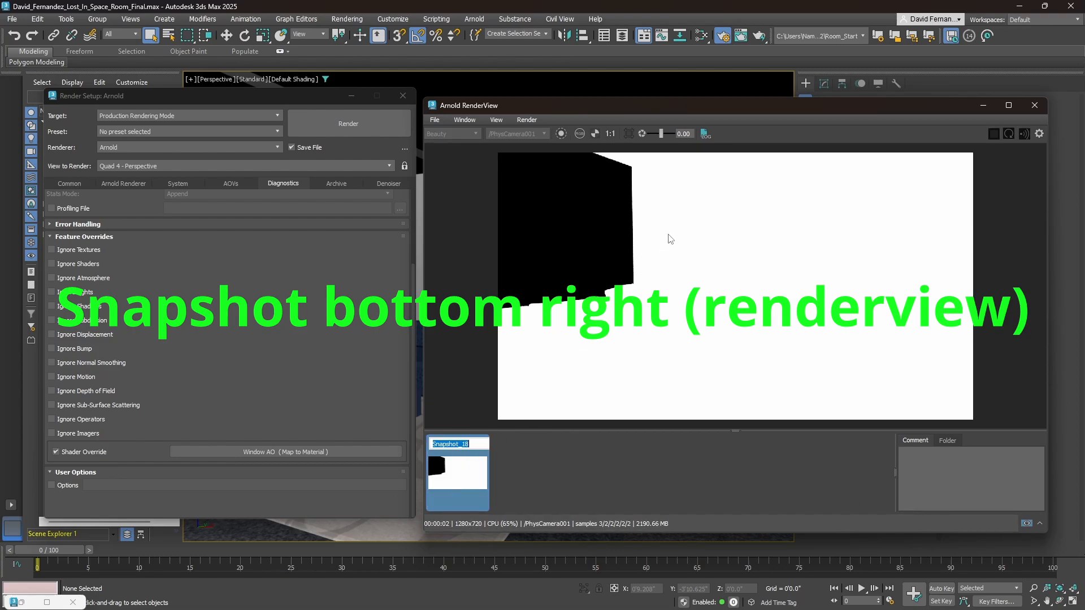
type("Mask")
key("Return")
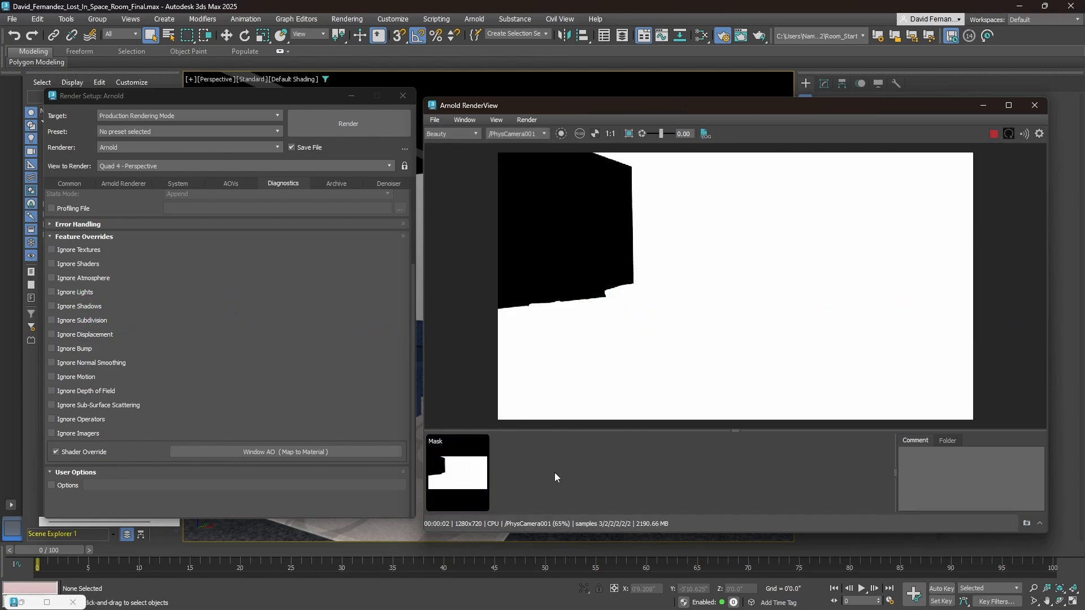
- Turn off the Shader Override and unhide the Glass object
left_click(56, 452)
left_click(351, 96)
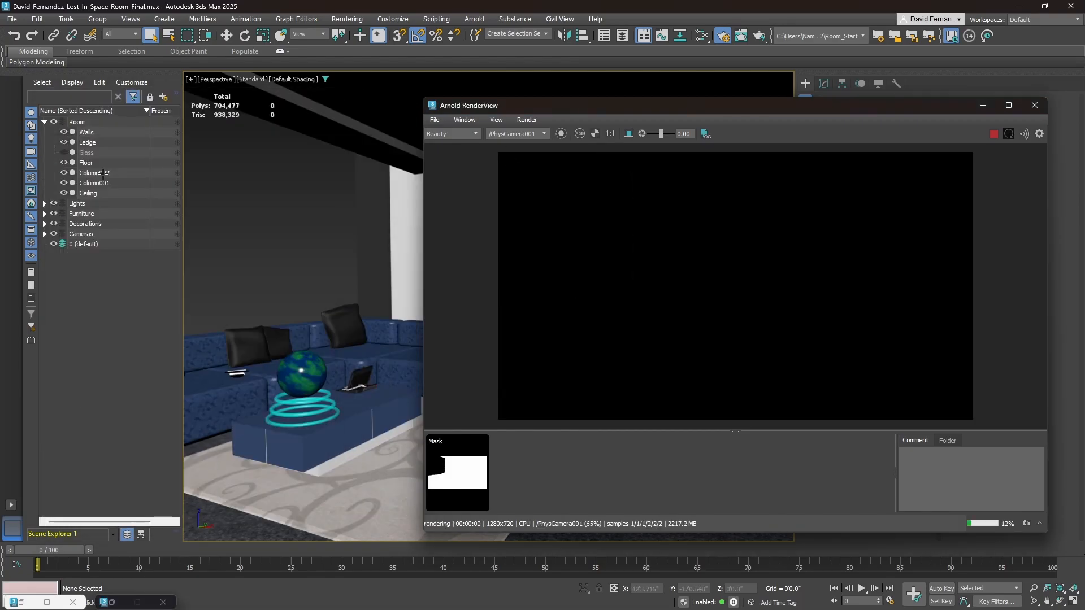
left_click(64, 151)
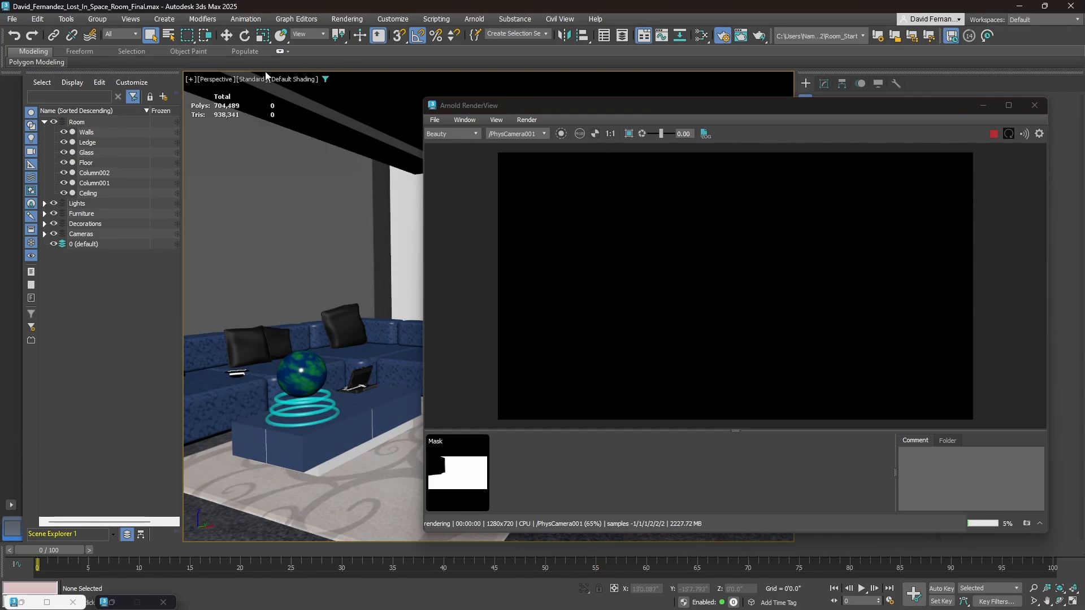
- Check that the Physical Camera Exposure Control is inactive and open the Light Lister
left_click(356, 19)
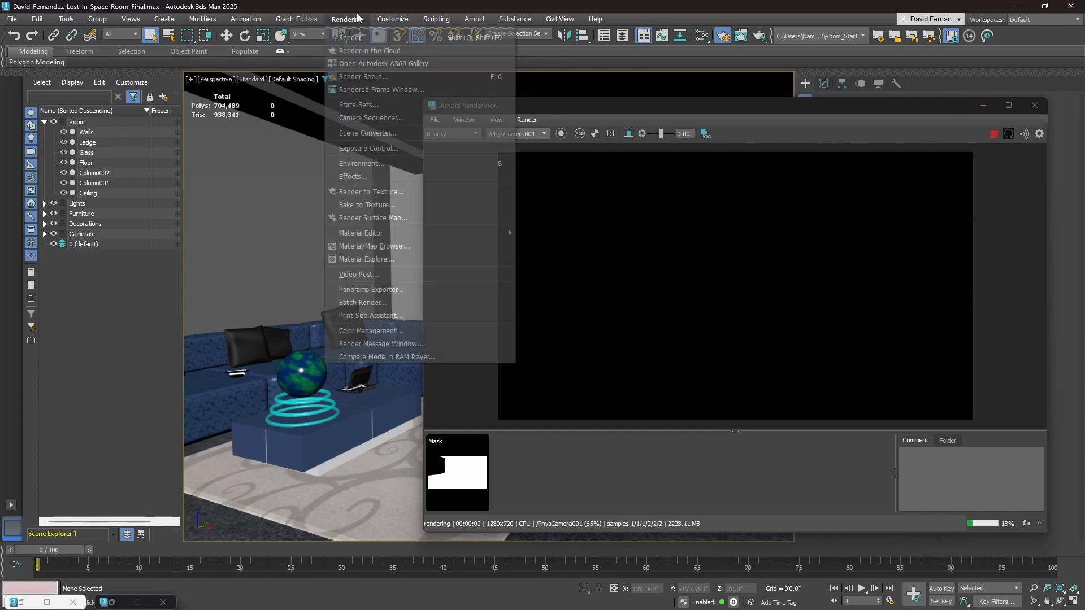
left_click(362, 148)
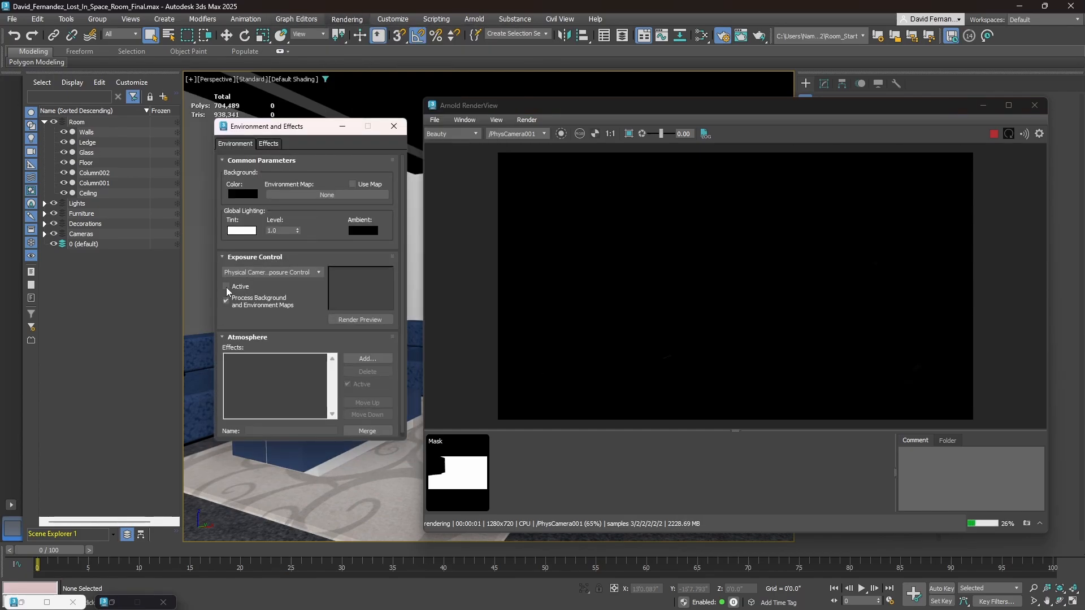
left_click(66, 19)
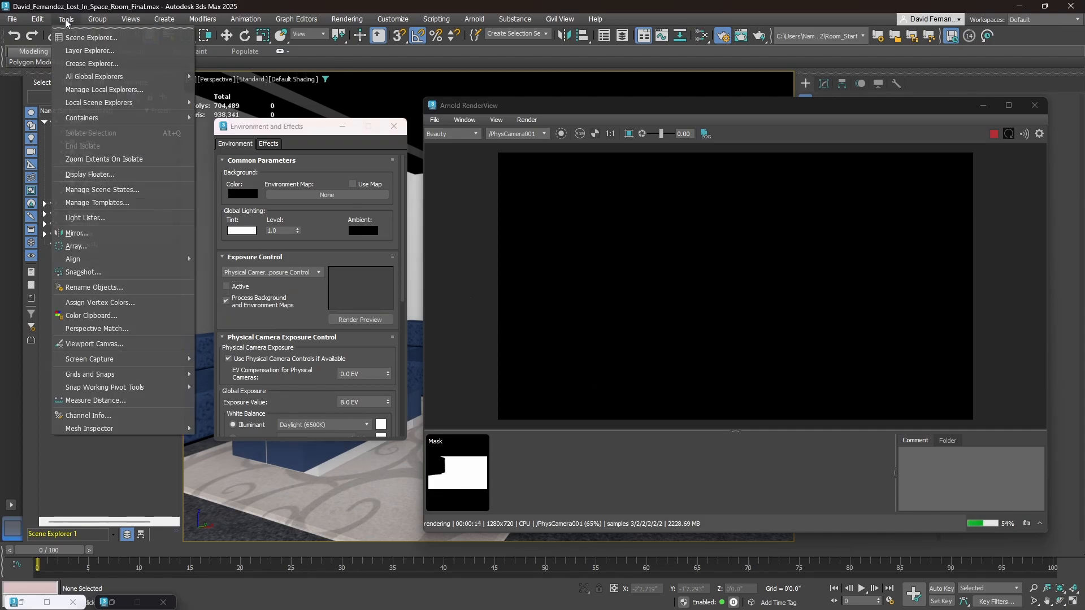
left_click(85, 218)
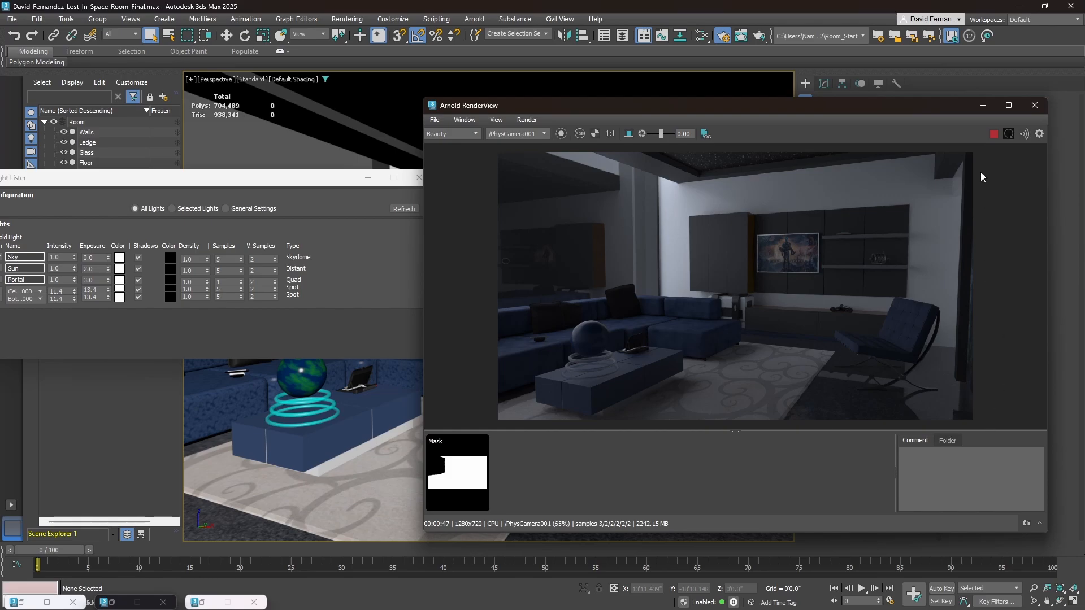
- Take a snapshot of the sky-lit render and name it "Sky"
left_click(1027, 524)
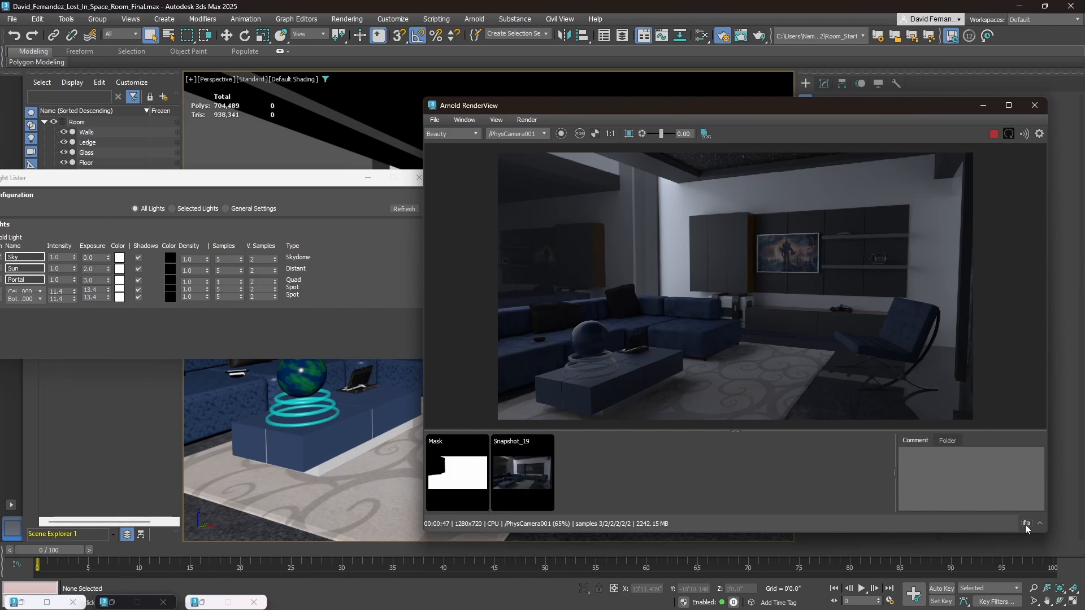
left_click(530, 477)
left_click(530, 477)
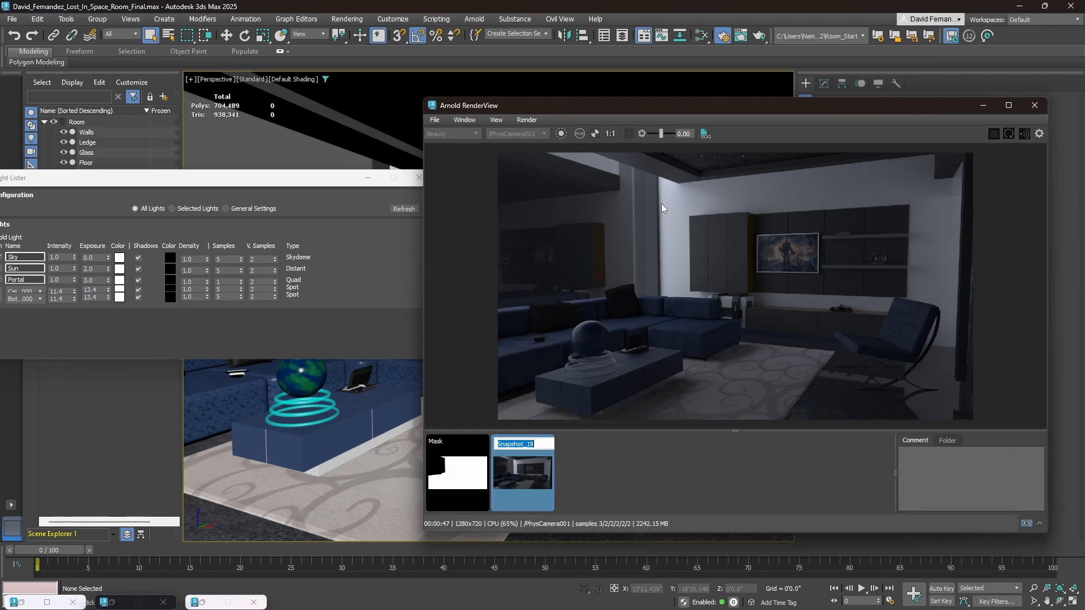
type("Sky")
key("Return")
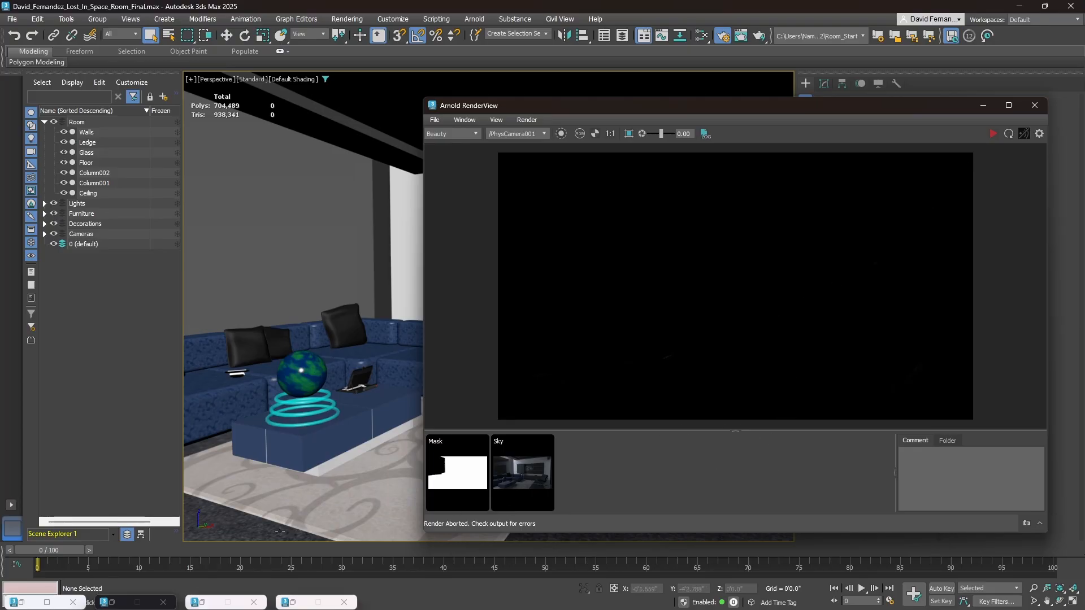
- Set the emission weight of Material #58 in the Emissive material view to 0.03
key("m")
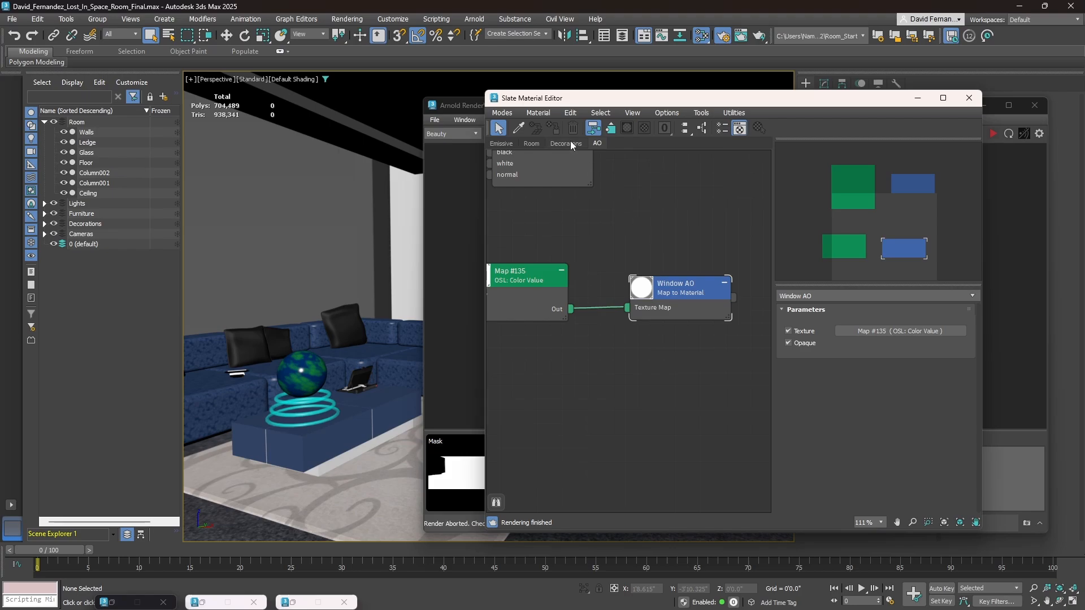
left_click_drag(805, 100, 445, 99)
left_click(141, 144)
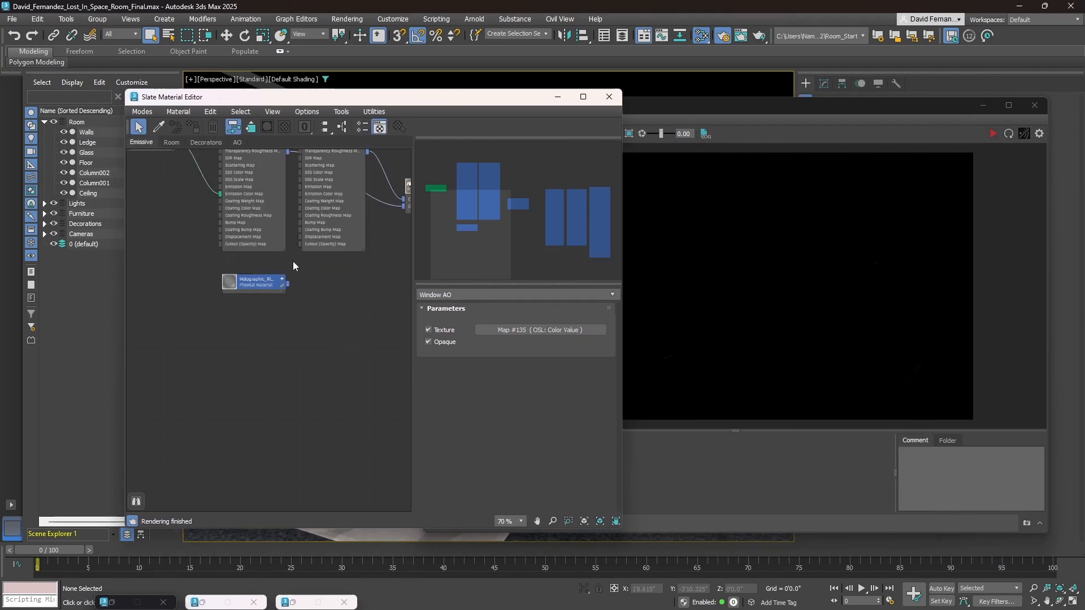
double_click(280, 246)
scroll(443, 491, "down", 3)
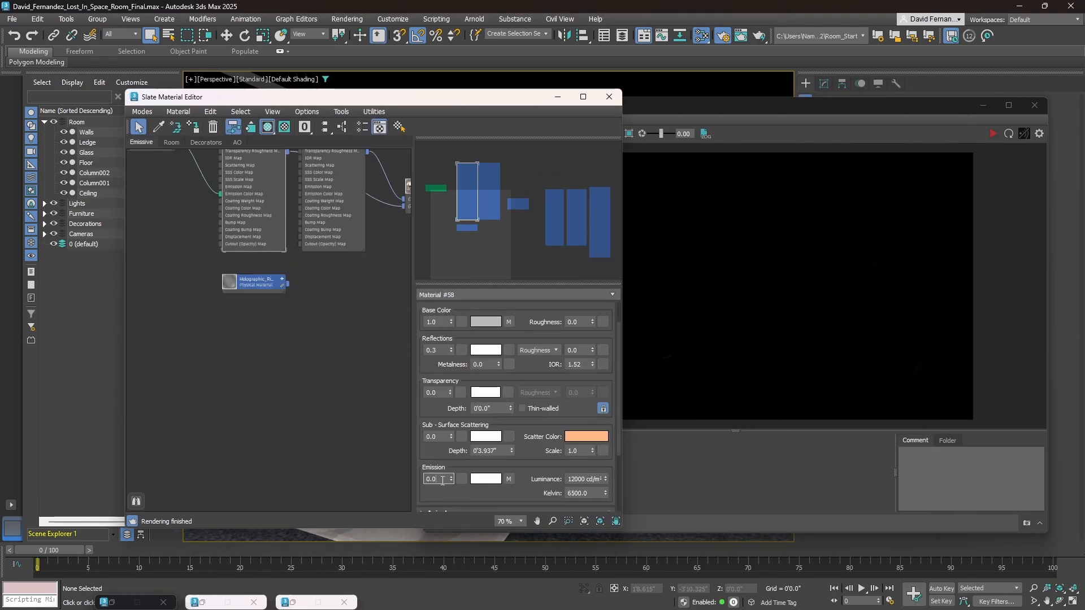
double_click(438, 479)
type("0.03")
left_click(377, 412)
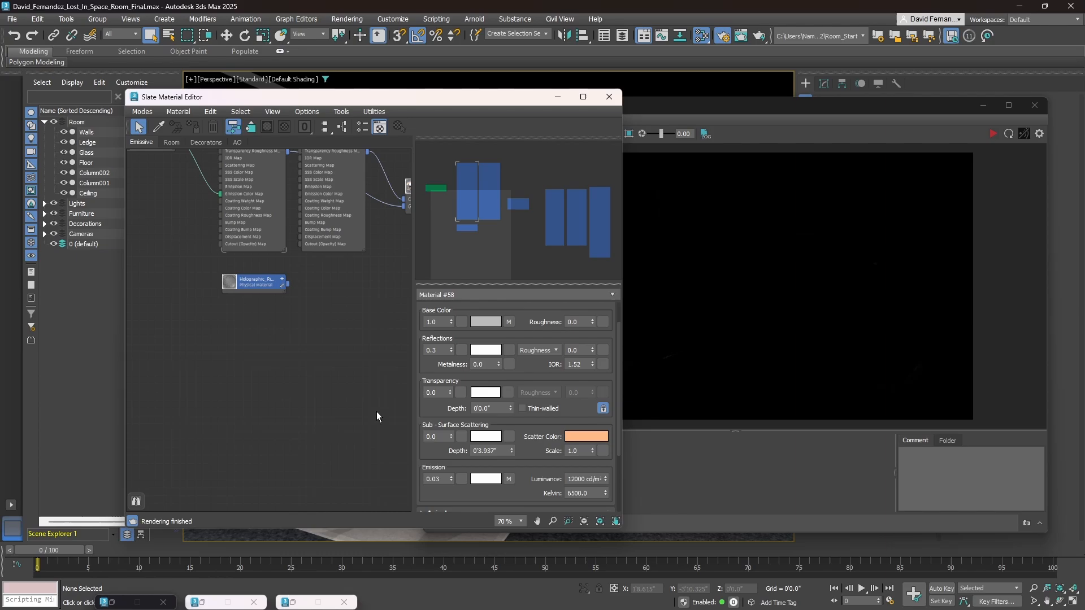
left_click(557, 98)
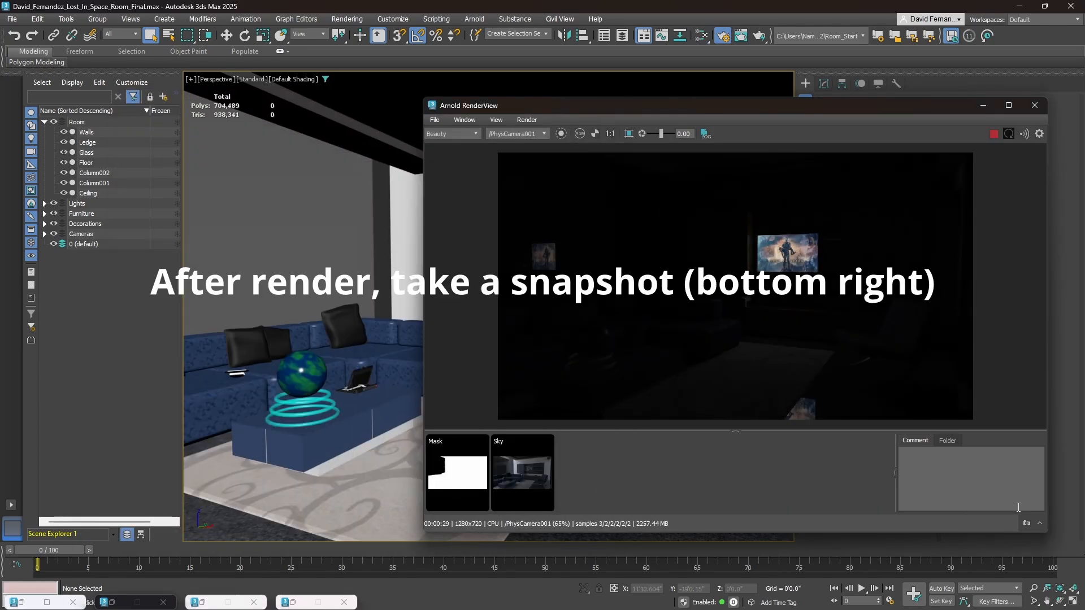
- Take a snapshot of the finished emissive render and name it "Emissive"
left_click(1027, 524)
double_click(602, 476)
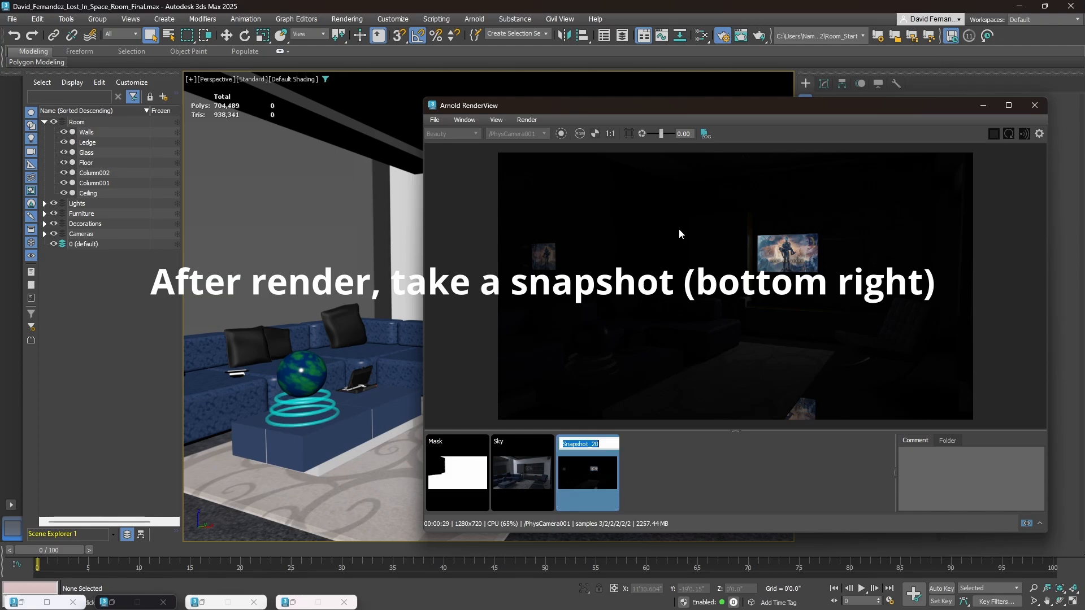
type("Emissive")
key("Return")
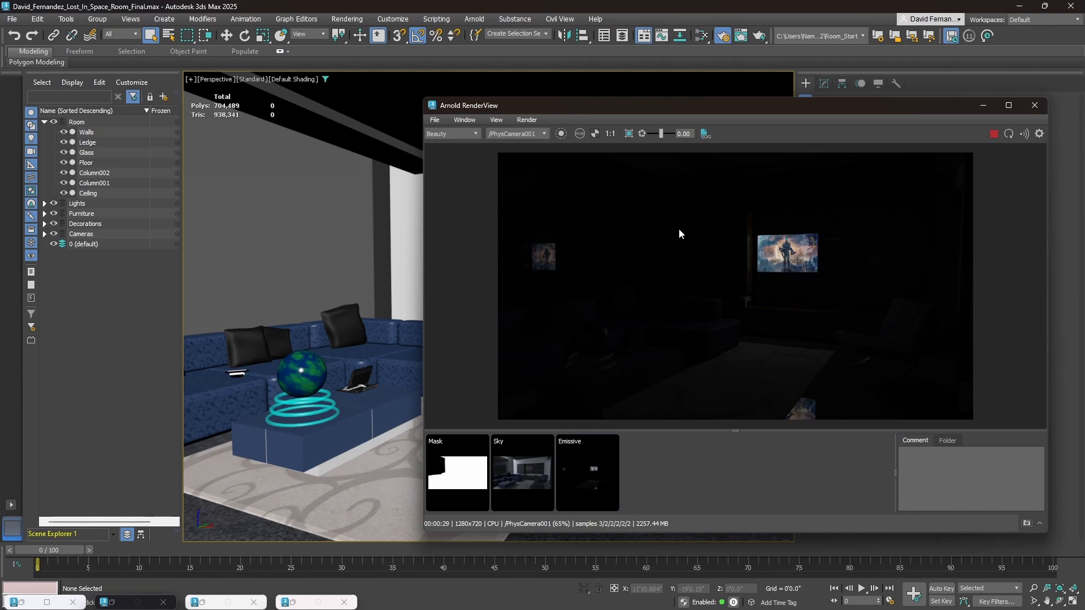
- Save the Mask snapshot as an image file named "mask" in the renderoutput folder
left_click(458, 472)
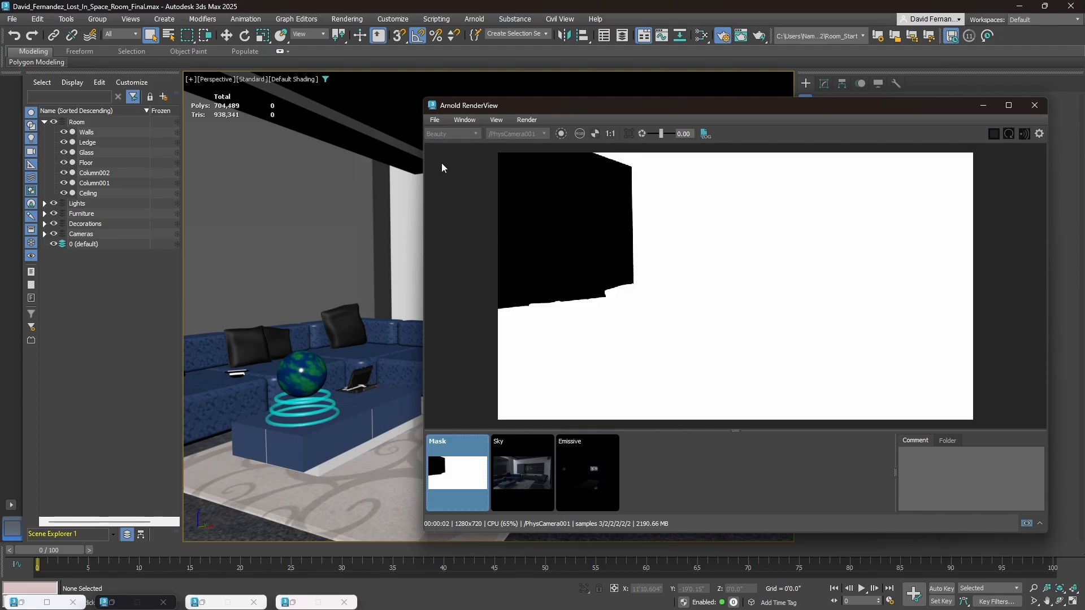
left_click(438, 120)
left_click(452, 132)
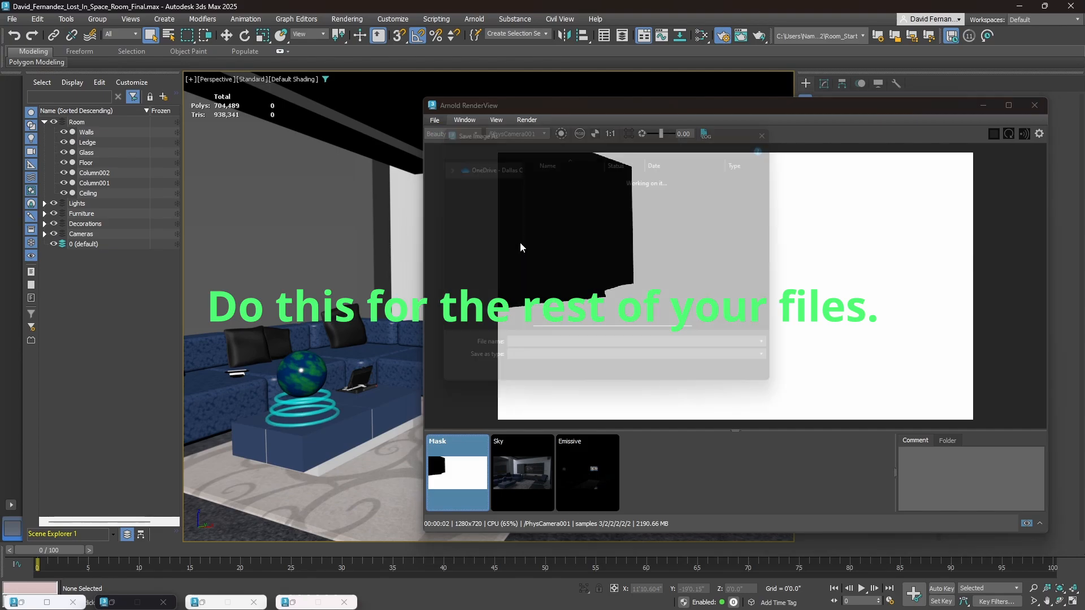
type("mask")
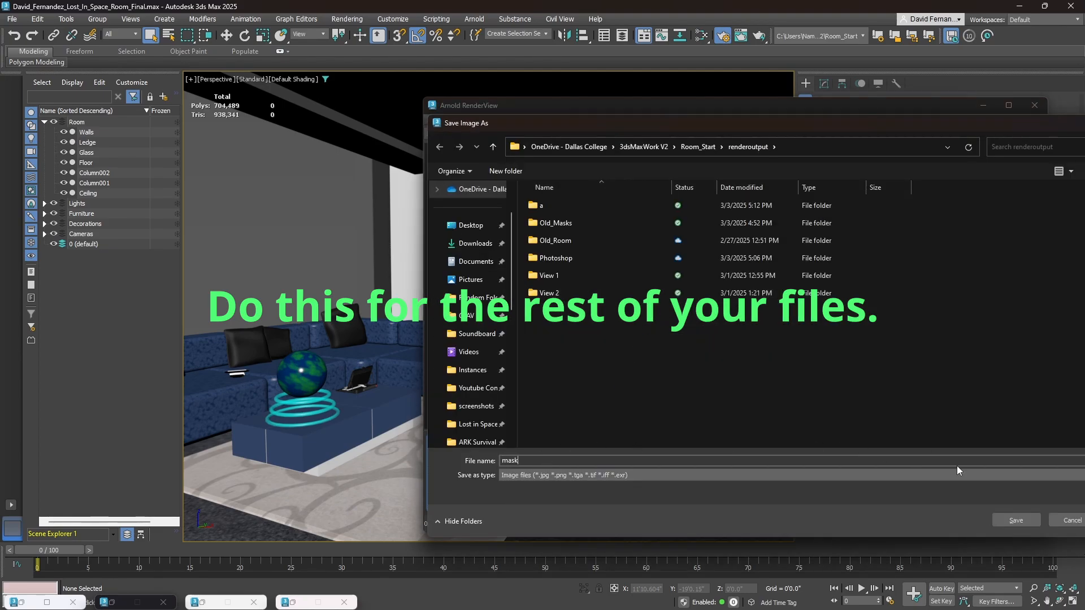
left_click(1017, 520)
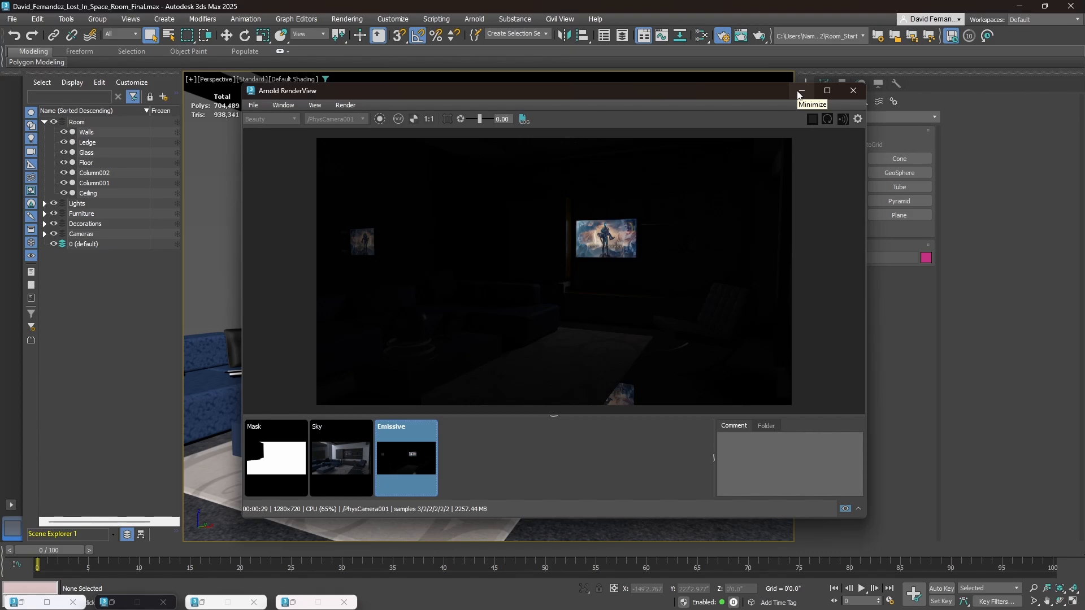
- Minimize the Arnold RenderView and 3ds Max, and bring up the renderoutput subfolder "a" in File Explorer
left_click(801, 91)
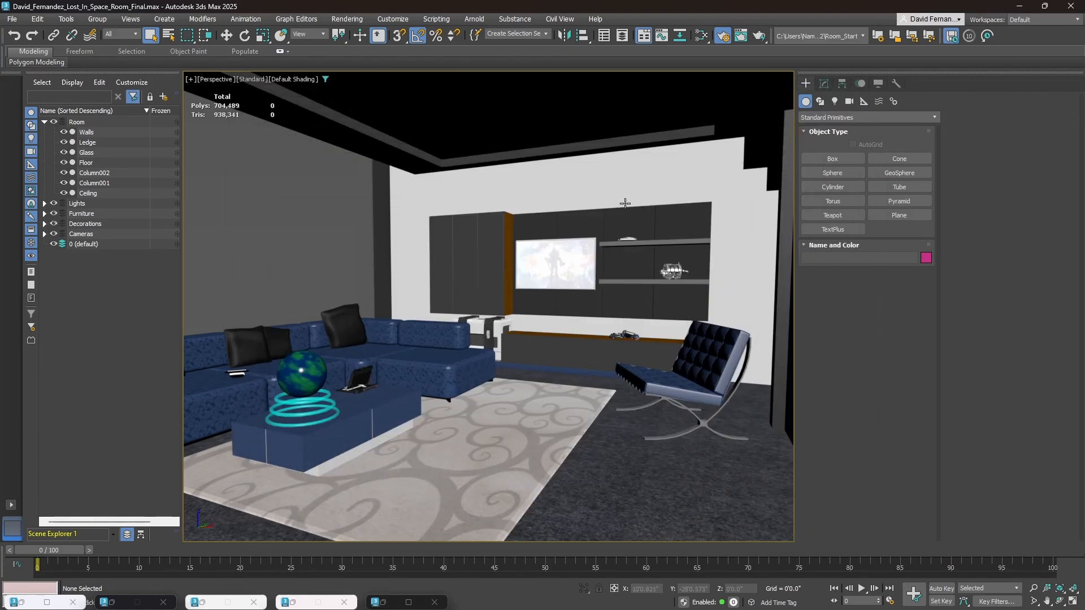
left_click(1019, 6)
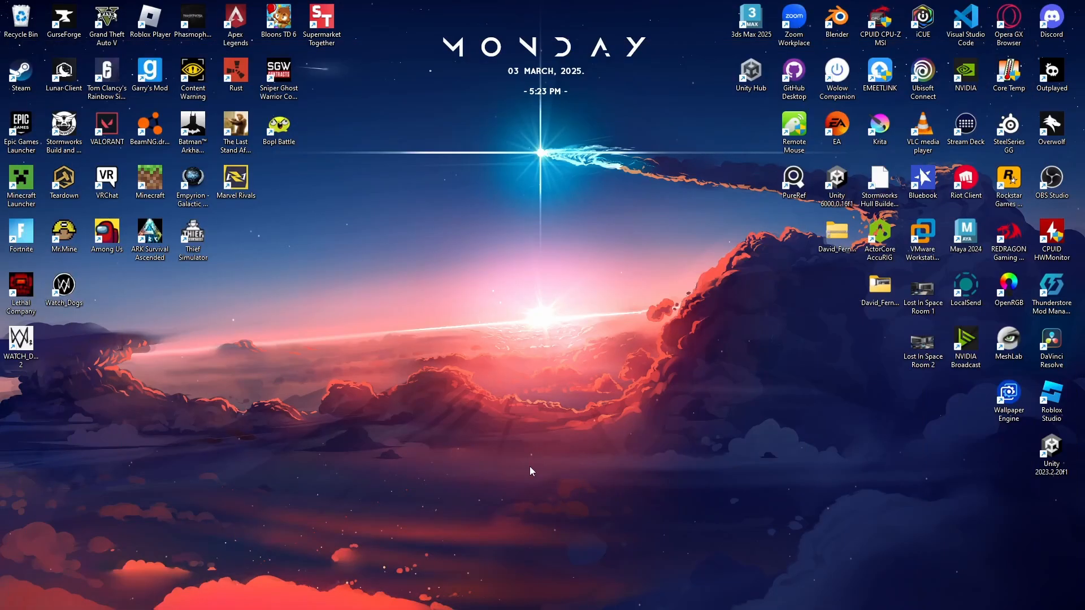
key("s")
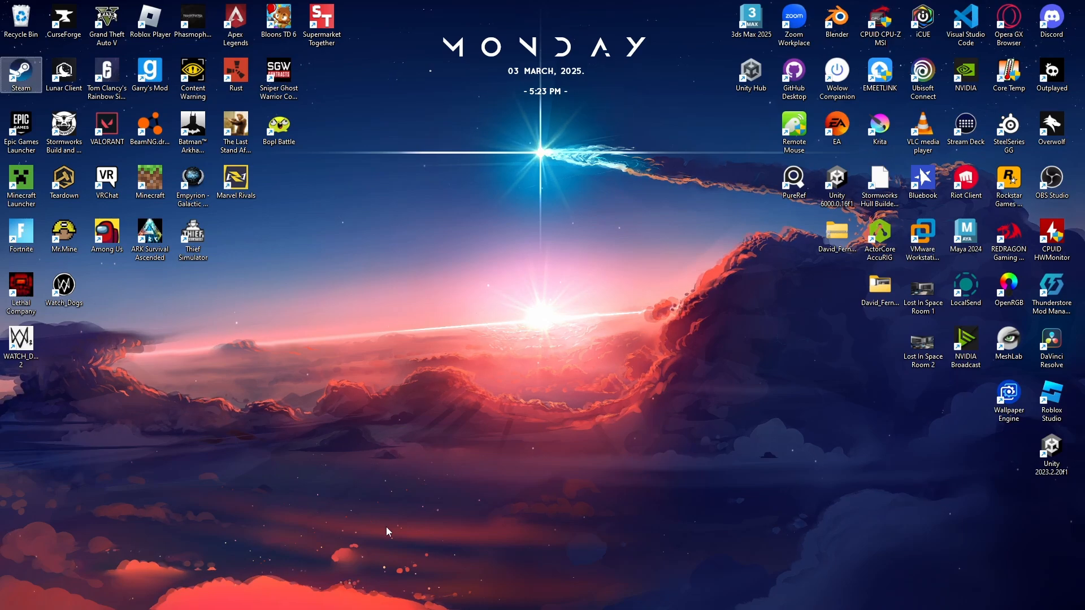
left_click(95, 599)
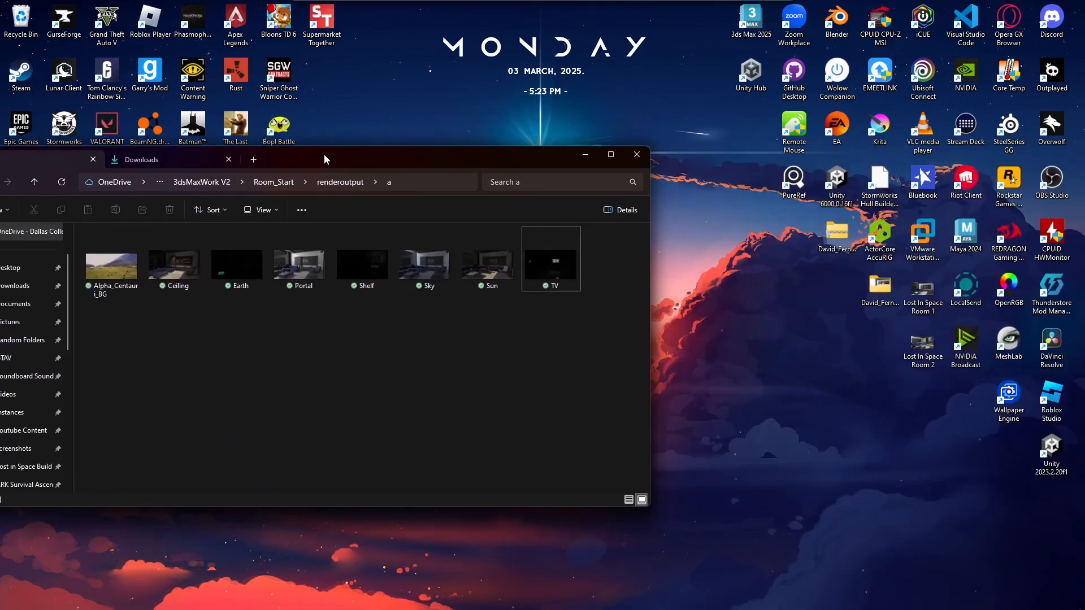
left_click_drag(327, 160, 545, 166)
left_click_drag(377, 345, 785, 256)
right_click(776, 255)
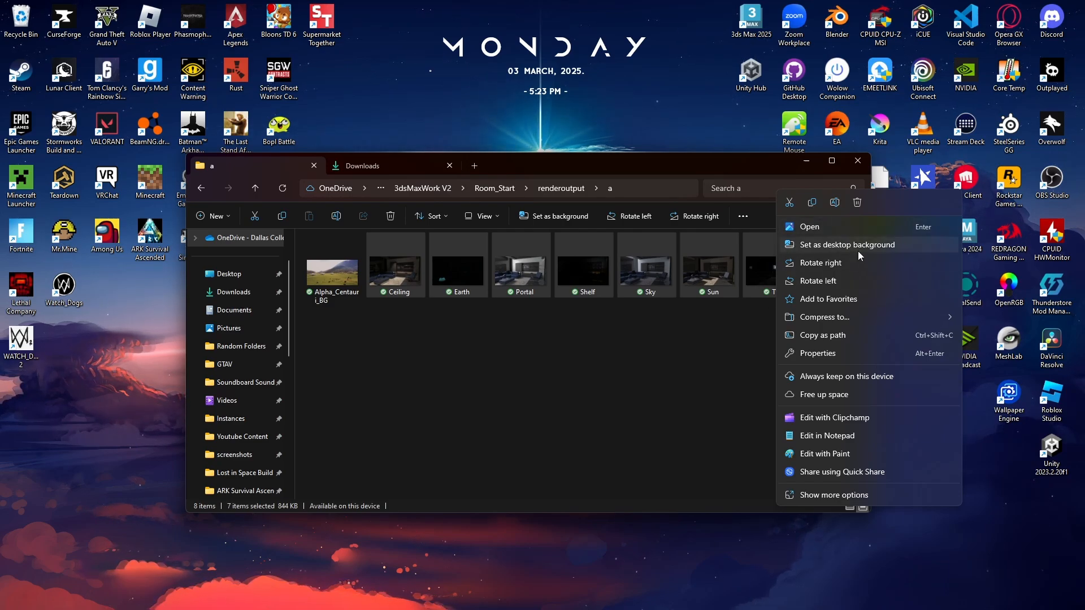
left_click(627, 332)
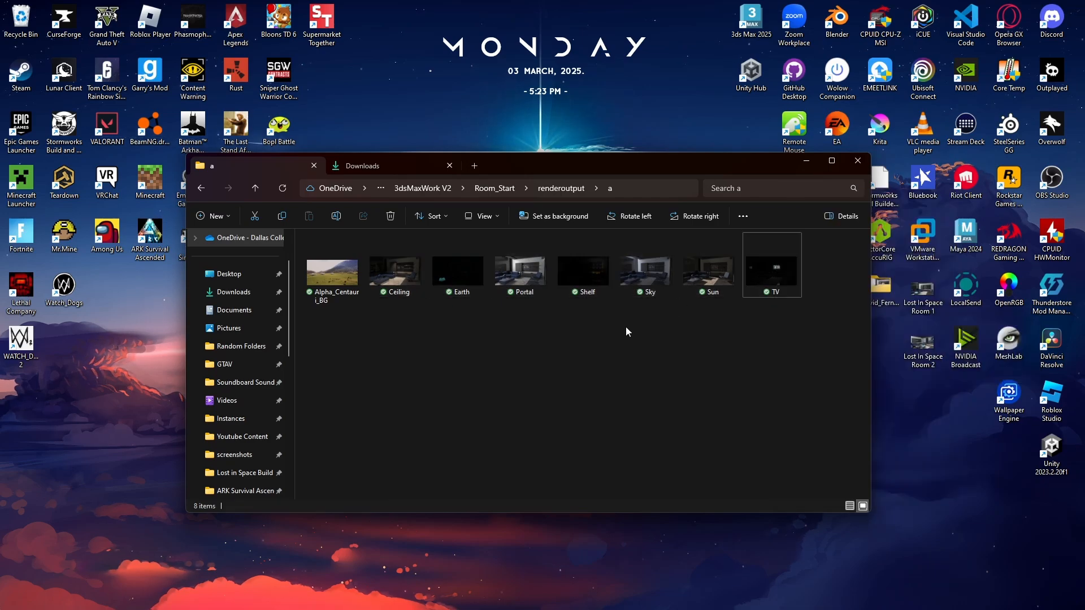
- Open the Ceiling render from the folder in Photoshop, along with the remaining passes and the AO_Mask image
right_click(407, 270)
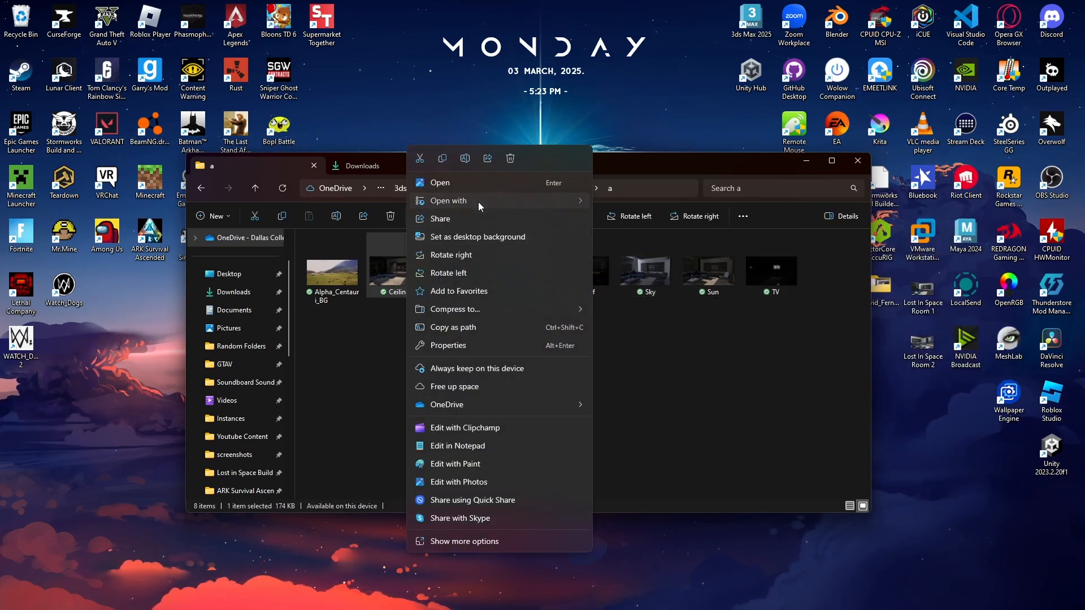
mouse_move(479, 206)
left_click(635, 213)
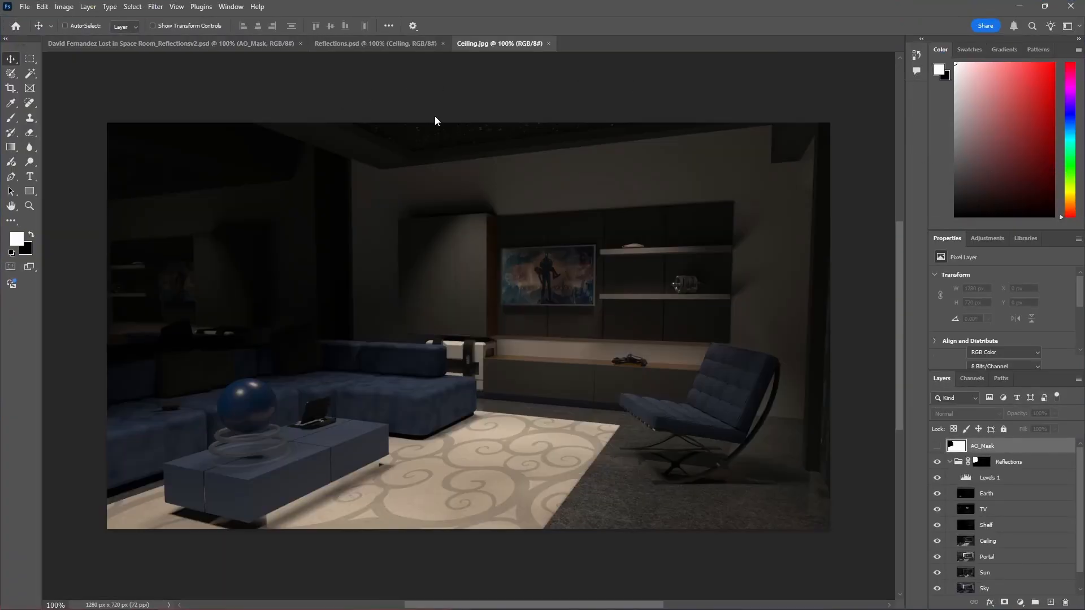
left_click(93, 598)
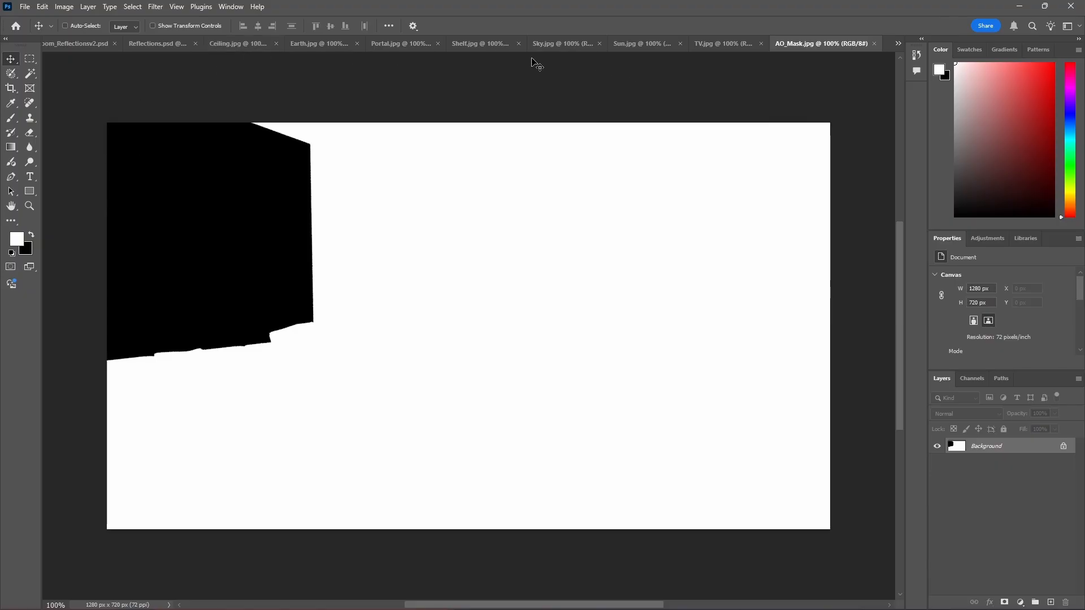
- Save Sky.jpg to the Desktop as a JPEG named "FirstName_LastName_Theme_Room" with quality 10
left_click(565, 43)
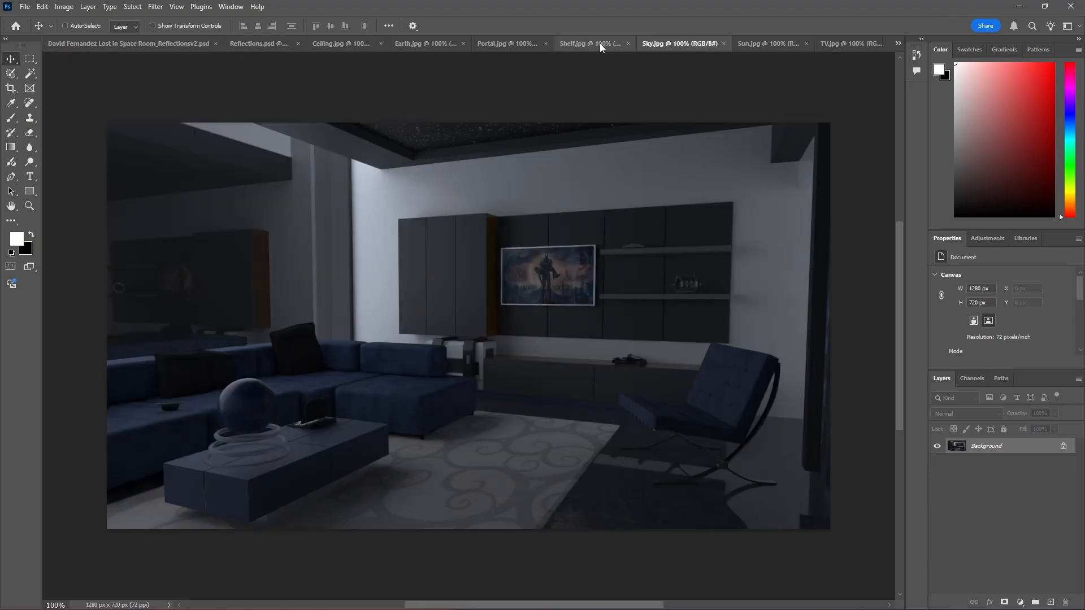
left_click(25, 7)
left_click(45, 145)
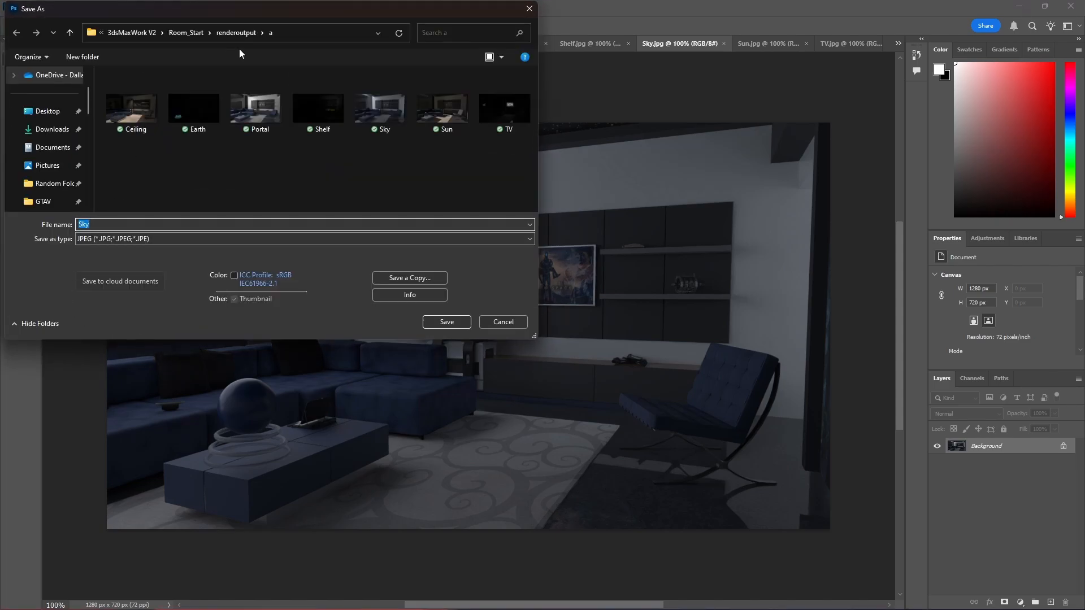
left_click(46, 112)
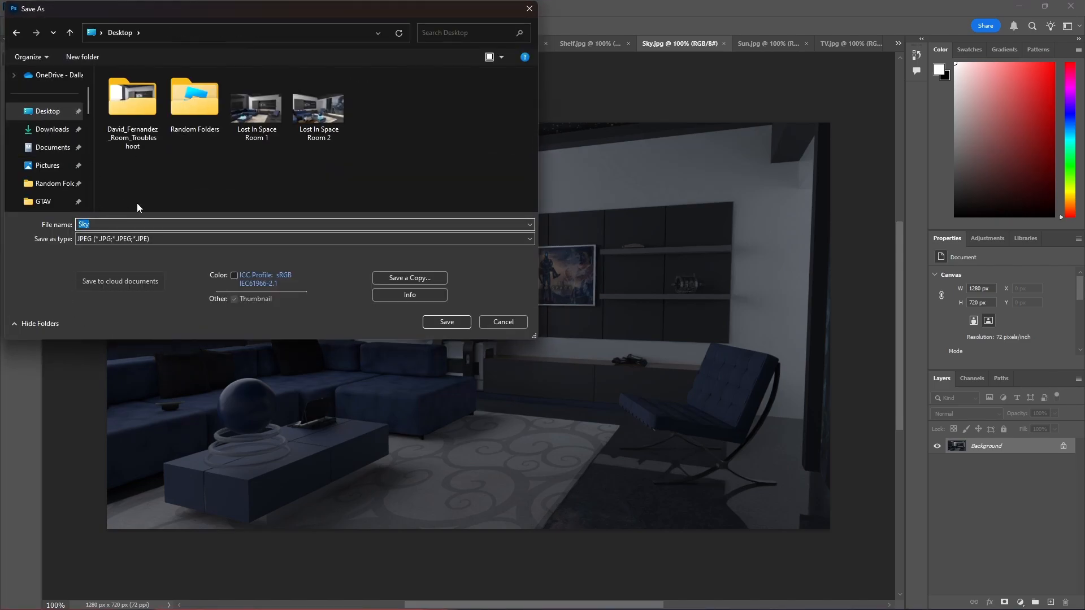
type("FirstN")
type("_")
key("End")
type("Theme")
left_click(456, 325)
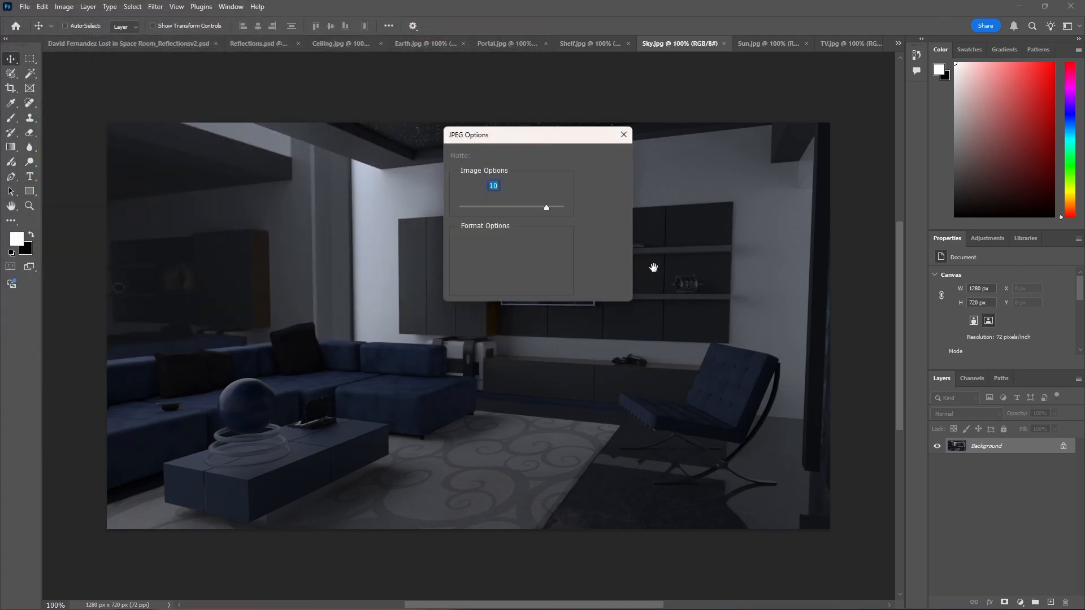
left_click(603, 158)
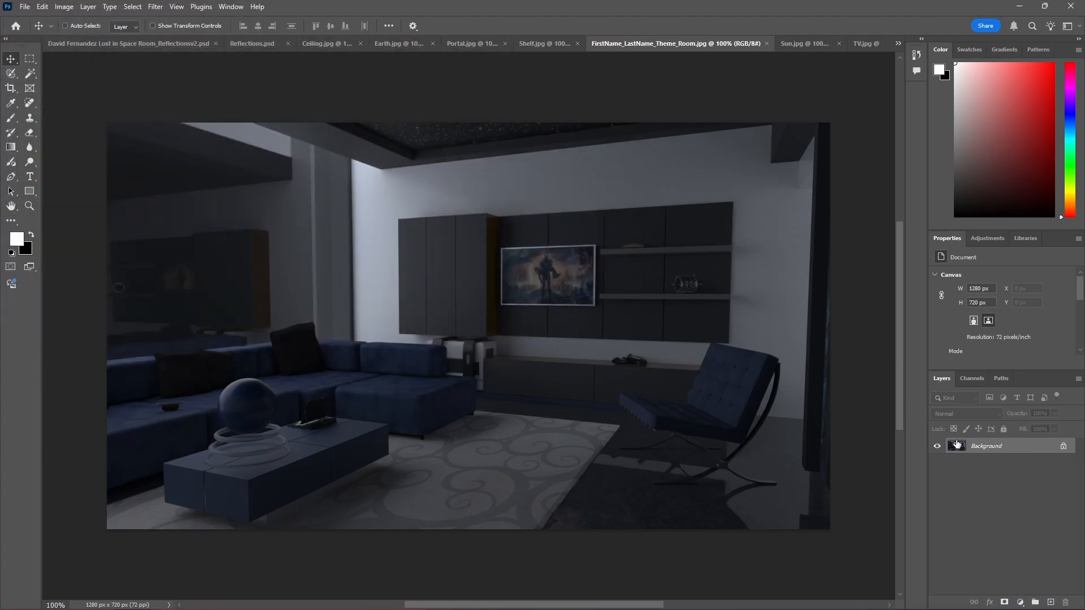
- Try to save the FirstName_LastName_Theme_Room image to the Desktop in Photoshop PSD format
left_click(25, 7)
left_click(52, 156)
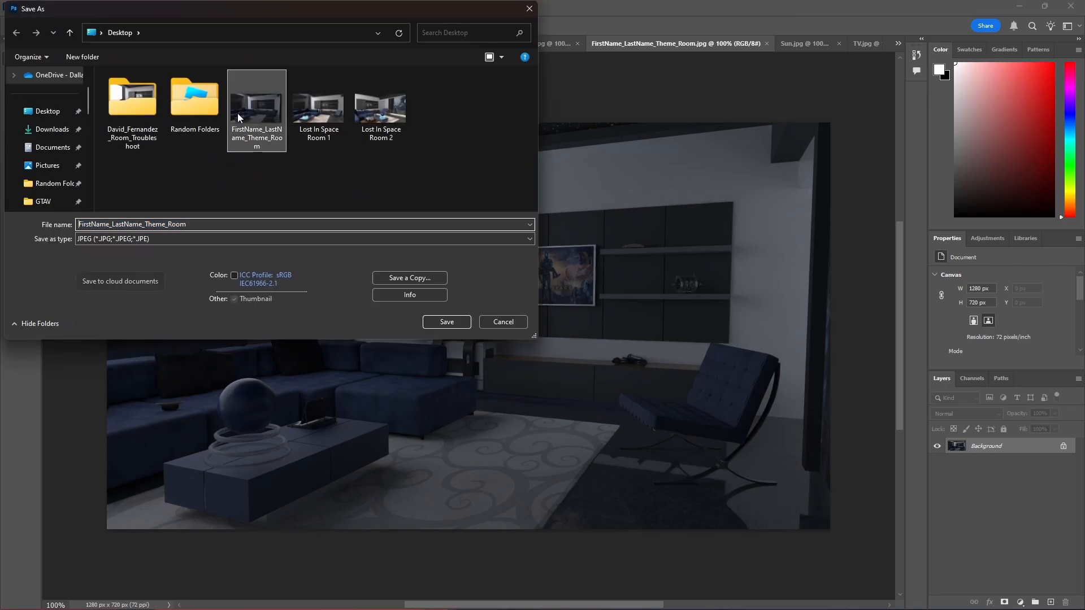
left_click(154, 239)
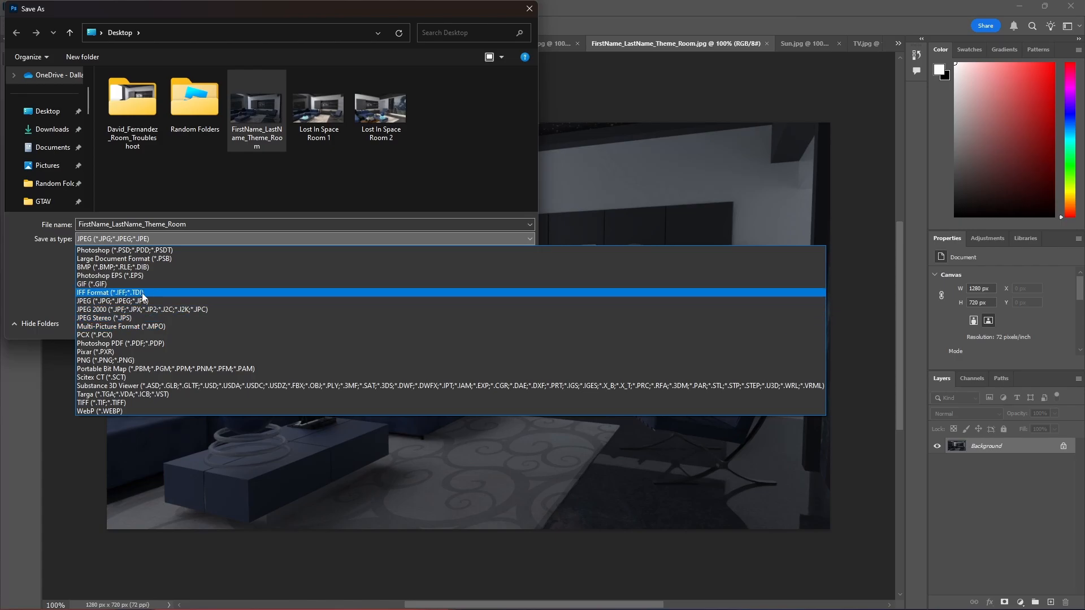
left_click(127, 277)
left_click(175, 240)
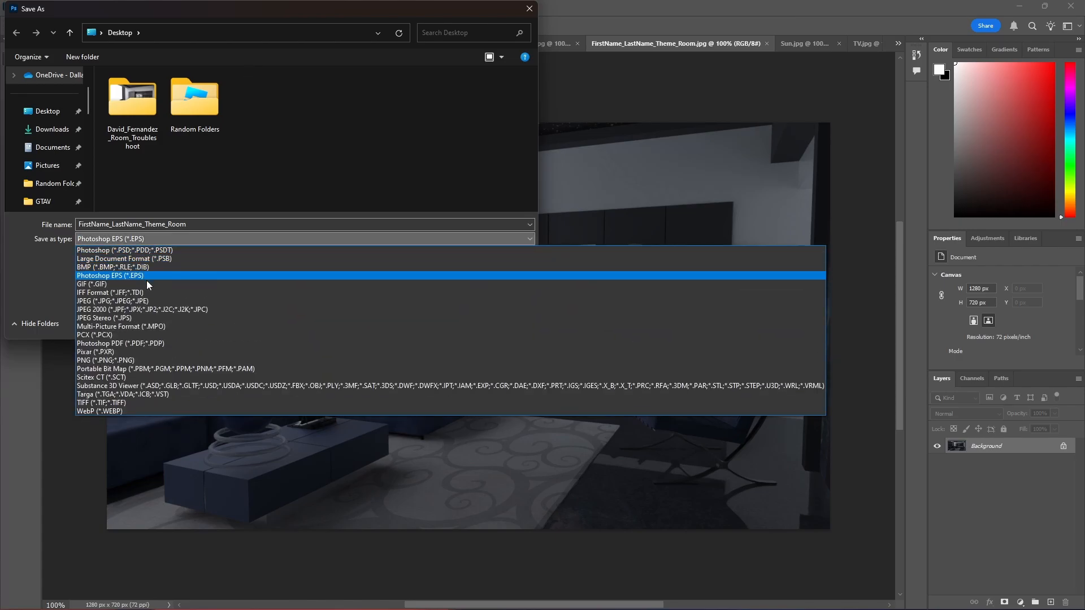
left_click(162, 250)
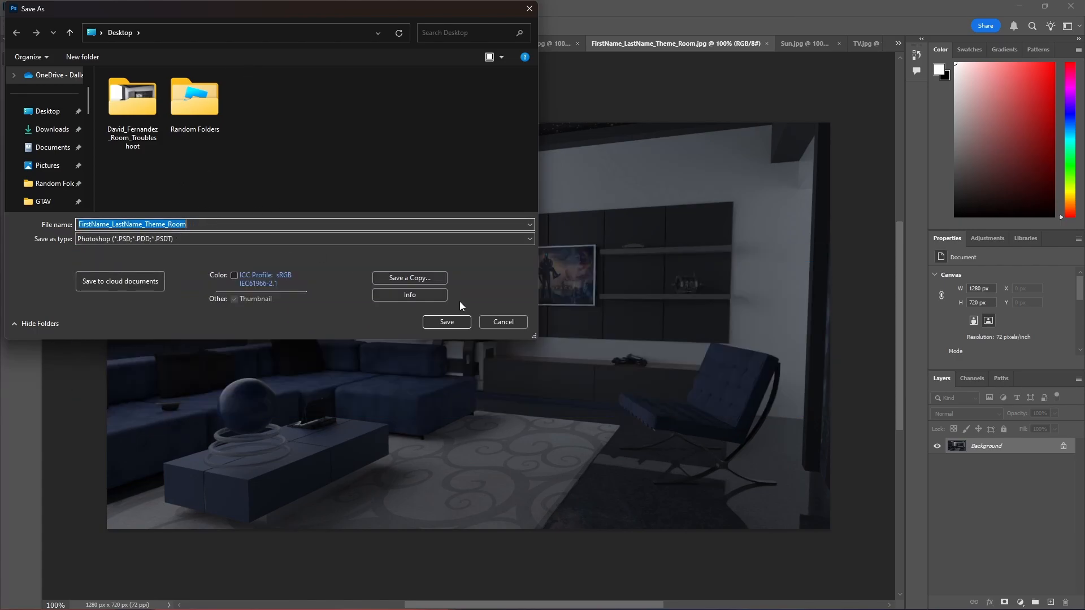
left_click(457, 321)
left_click(568, 308)
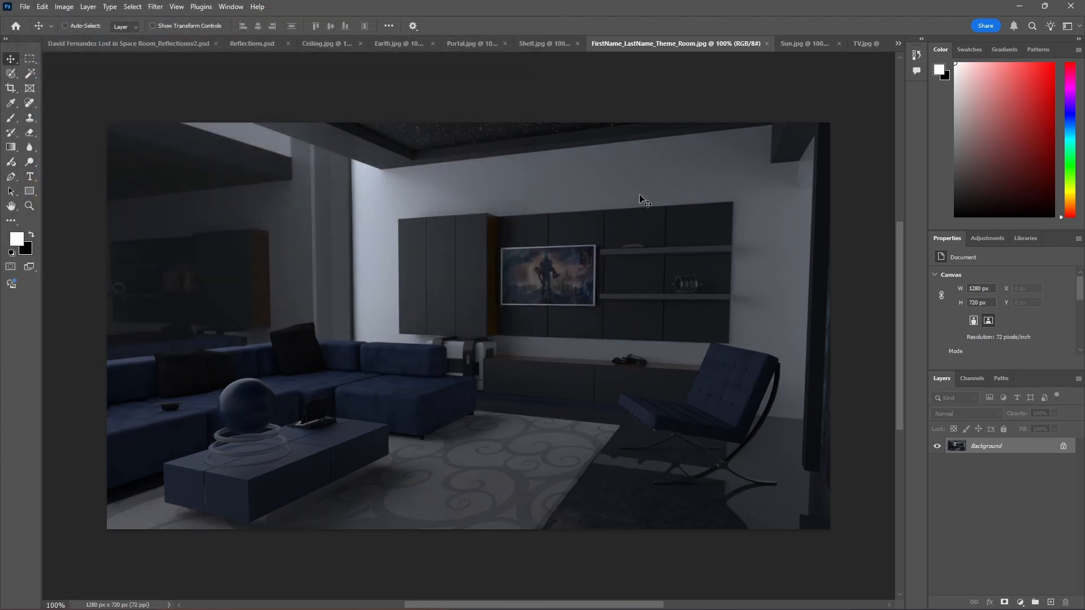
- Place the FirstName_LastName_Theme_Room document ahead of Ceiling.jpg, then unlock its background layer and rename it "Sky"
left_click_drag(663, 43, 340, 44)
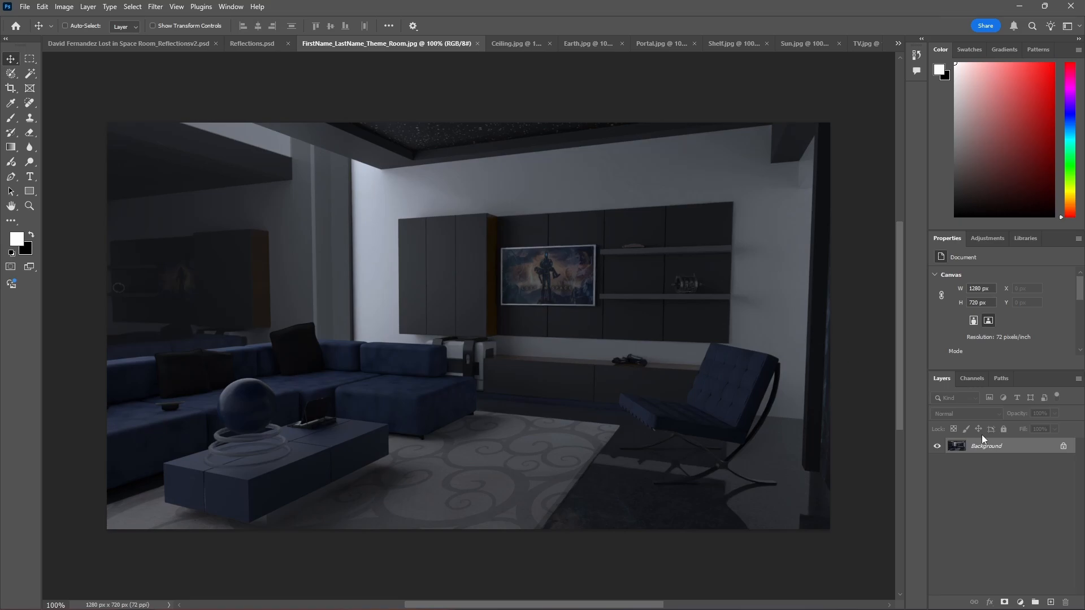
left_click(1063, 446)
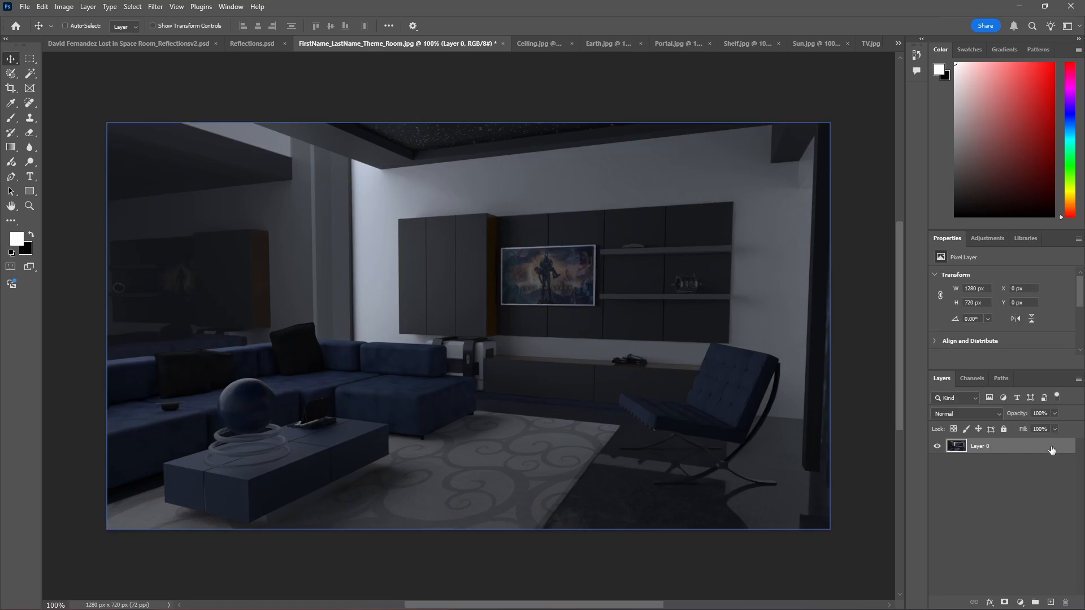
double_click(970, 447)
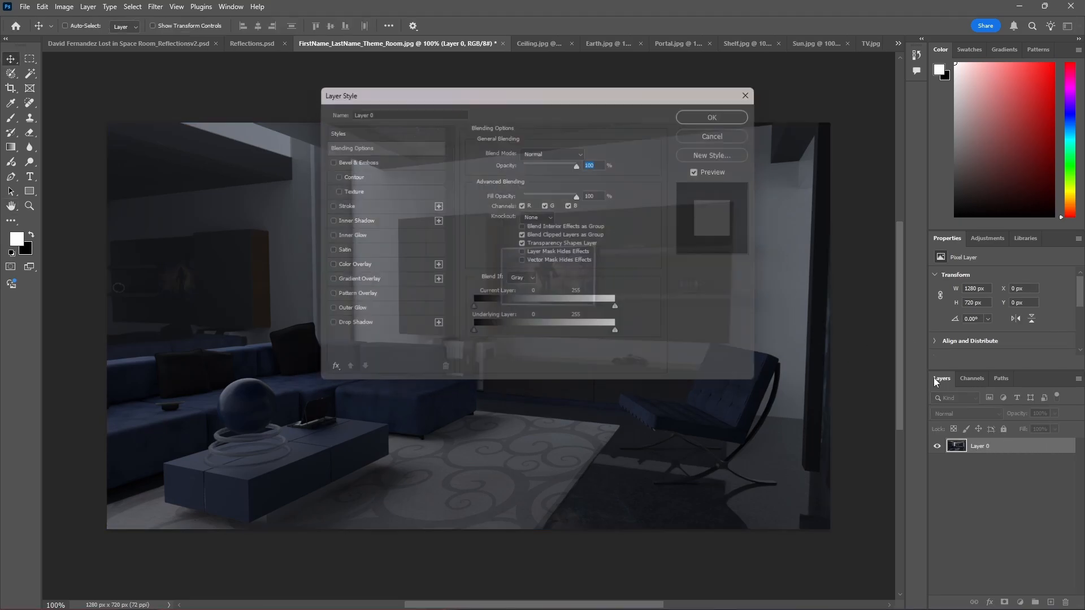
key("Escape")
double_click(973, 446)
type("Sky")
key("Return")
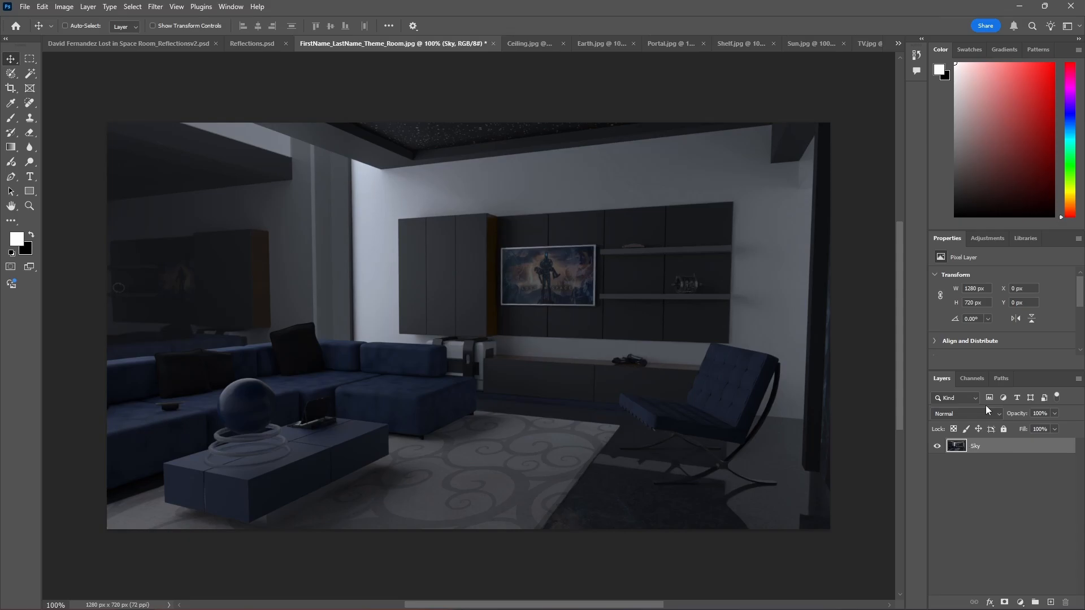
- Copy the Ceiling.jpg and Earth.jpg images into the FirstName_LastName_Theme_Room document as new layers, closing Ceiling.jpg once copied
left_click(531, 45)
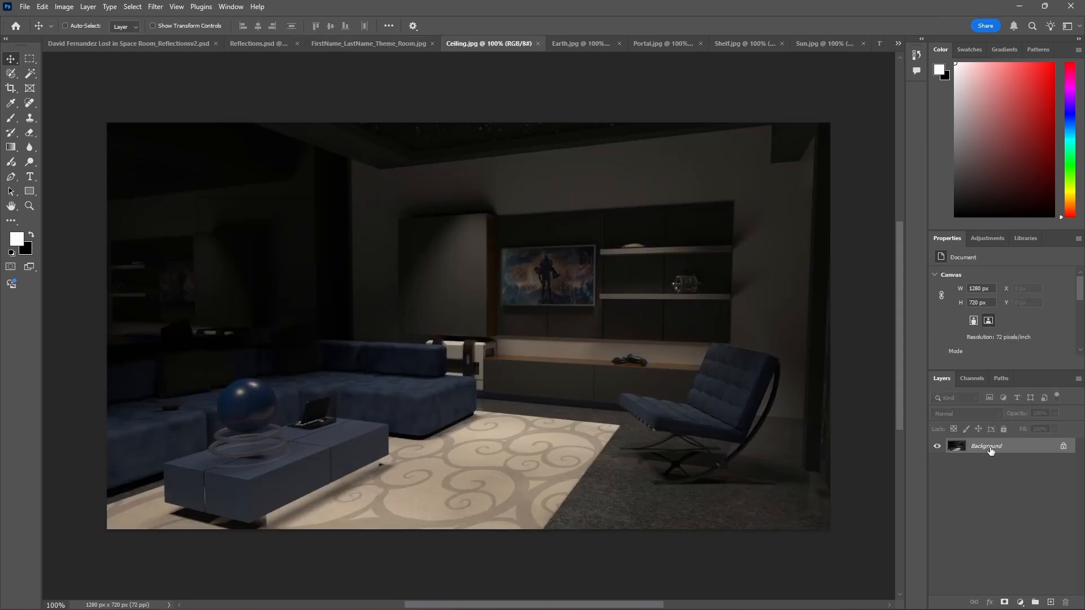
left_click_drag(991, 451, 595, 188)
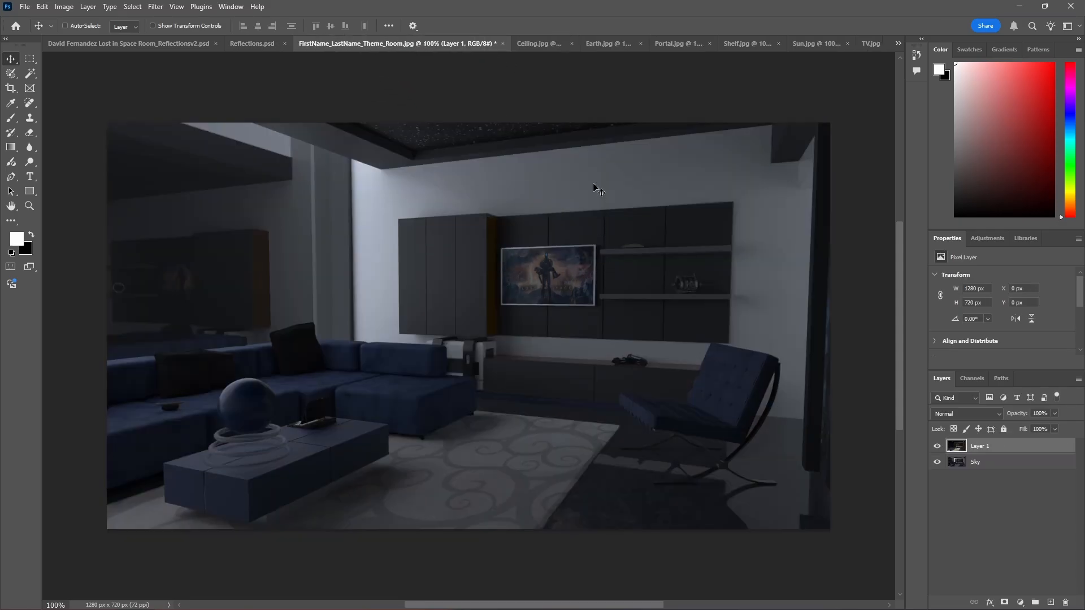
left_click(572, 43)
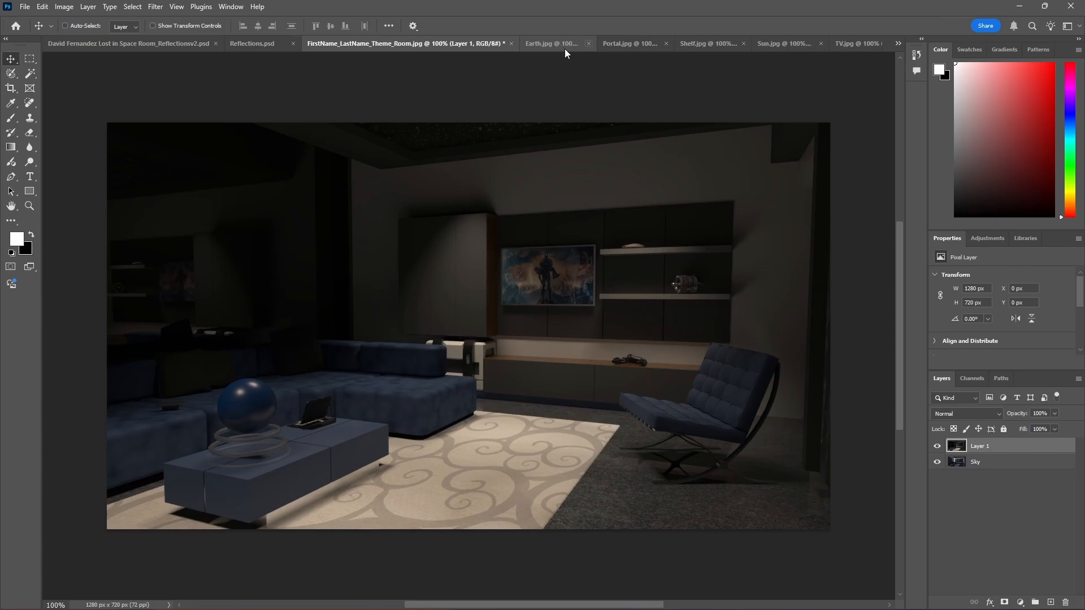
left_click(546, 45)
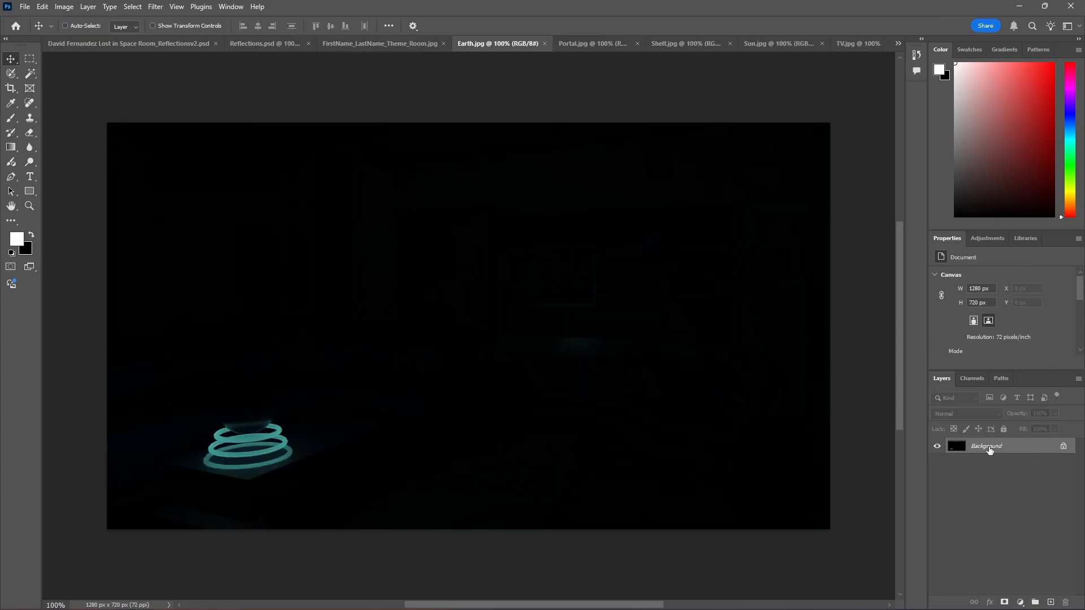
left_click_drag(989, 450, 481, 242)
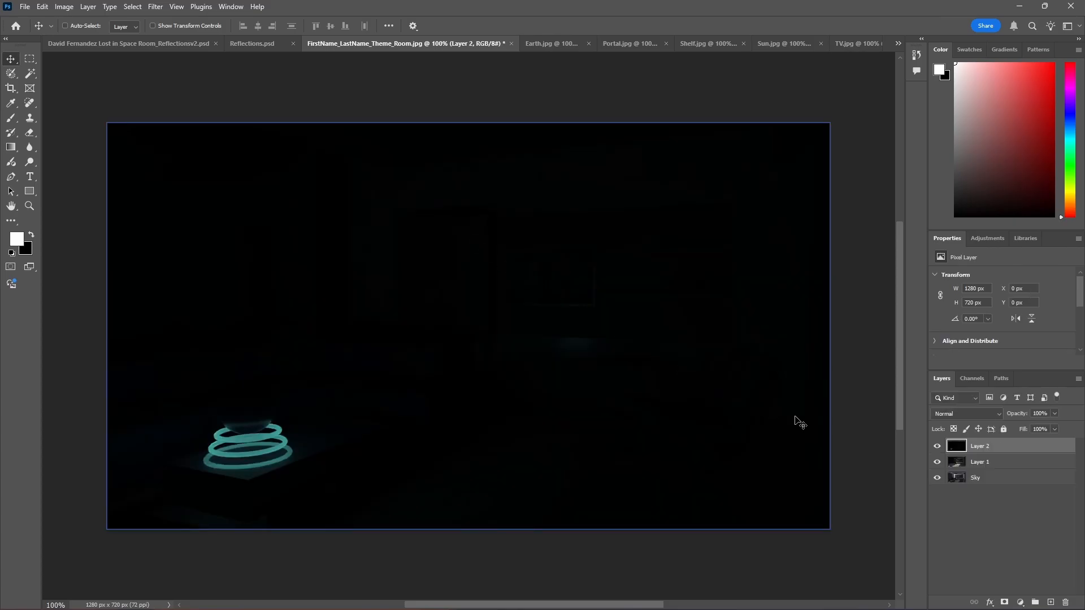
- Hide the topmost Earth image layer and rename the ceiling-light layer beneath it "Ceiling"
double_click(986, 460)
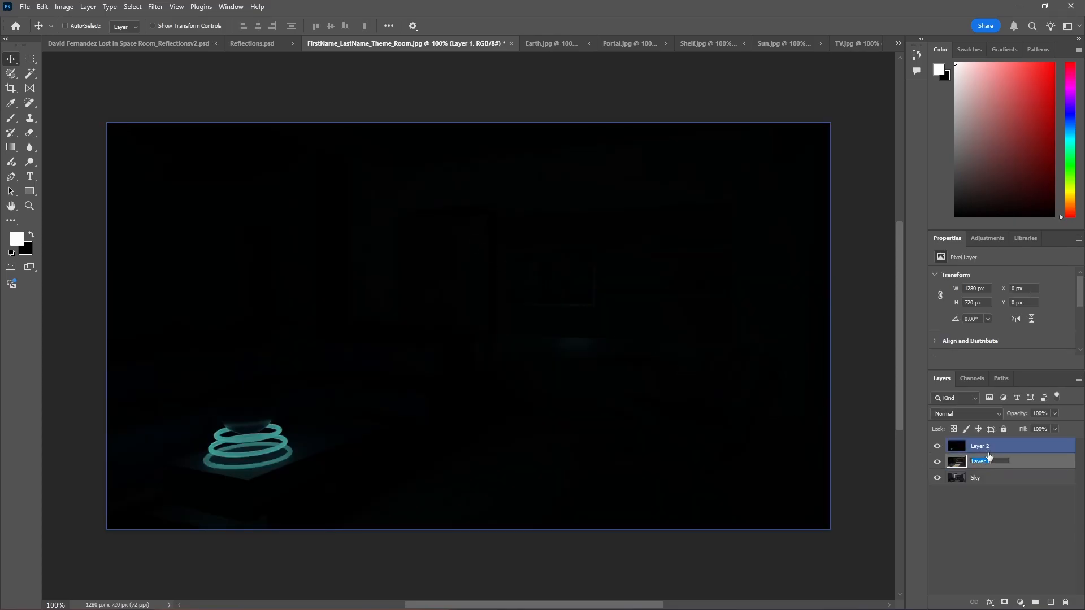
left_click(937, 445)
type("C")
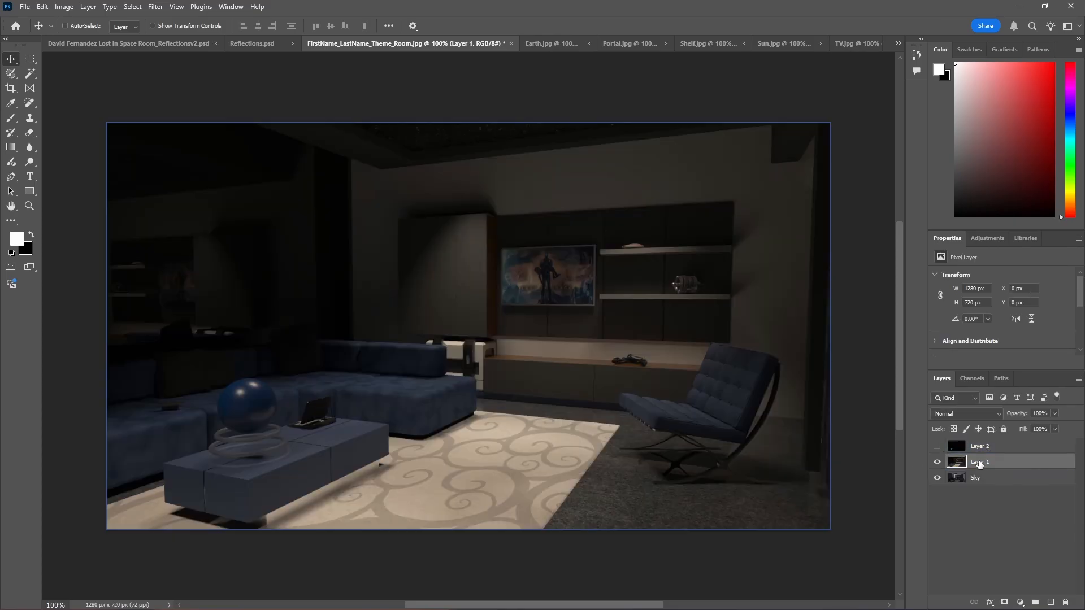
type("eiling")
key("Return")
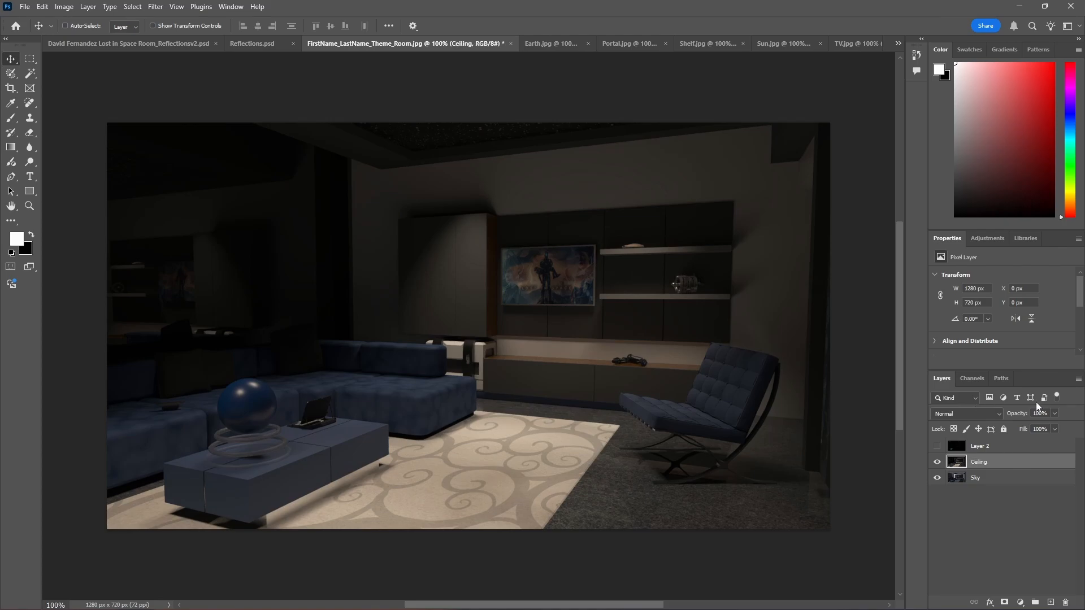
- Rename the topmost Earth image layer "Earth_Emissive" and hide the Ceiling layer
double_click(982, 446)
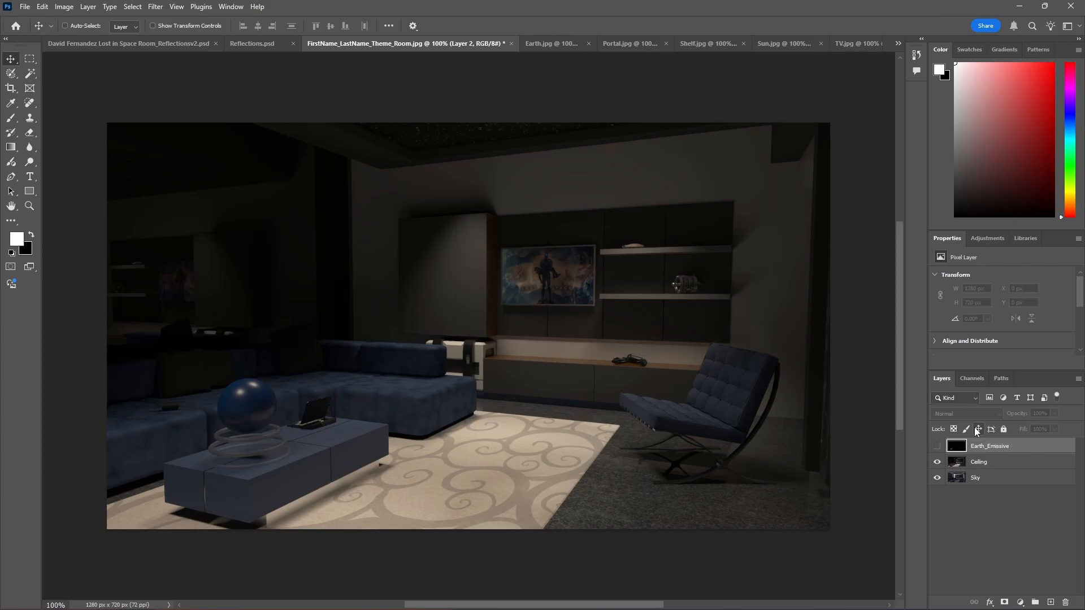
type("Earth_Emissive")
key("Return")
left_click(937, 446)
left_click(937, 446)
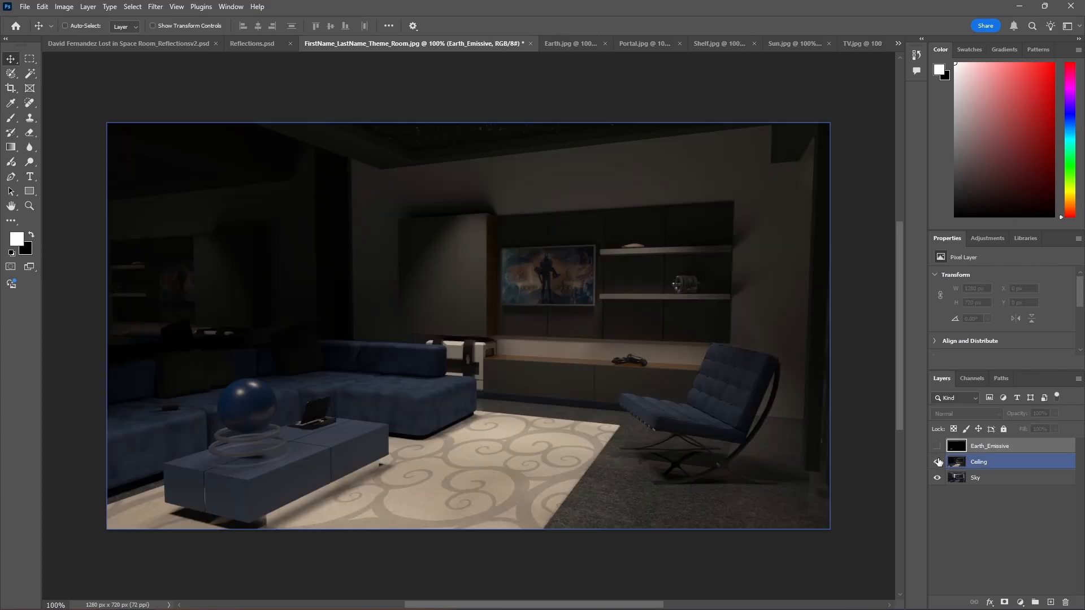
left_click(937, 462)
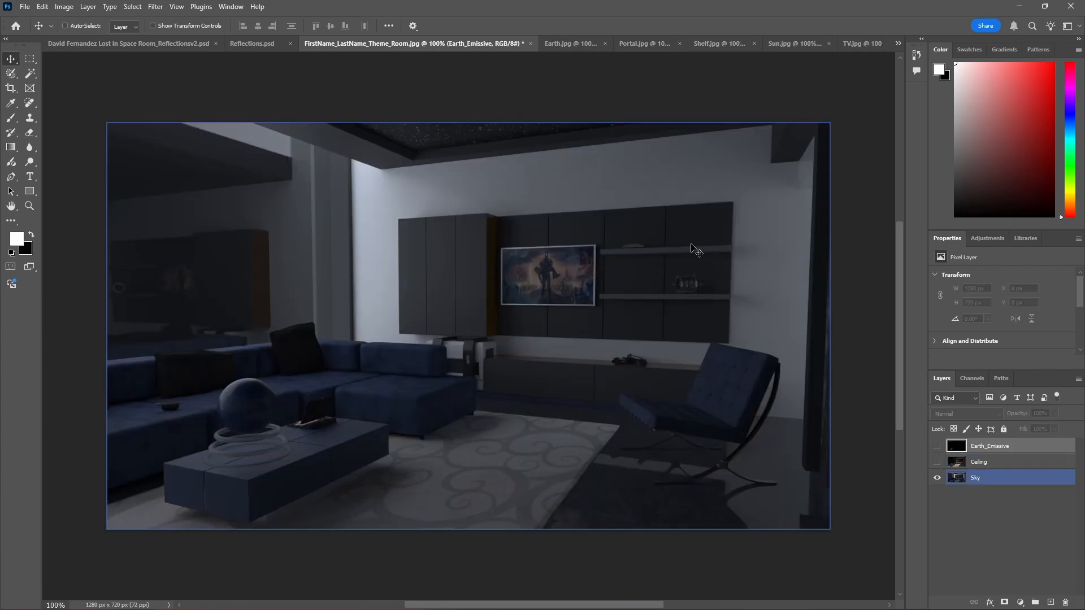
- Close Earth.jpg and copy the Portal.jpg image into the FirstName_LastName_Theme_Room document as a new layer
left_click(560, 44)
key("ctrl+w")
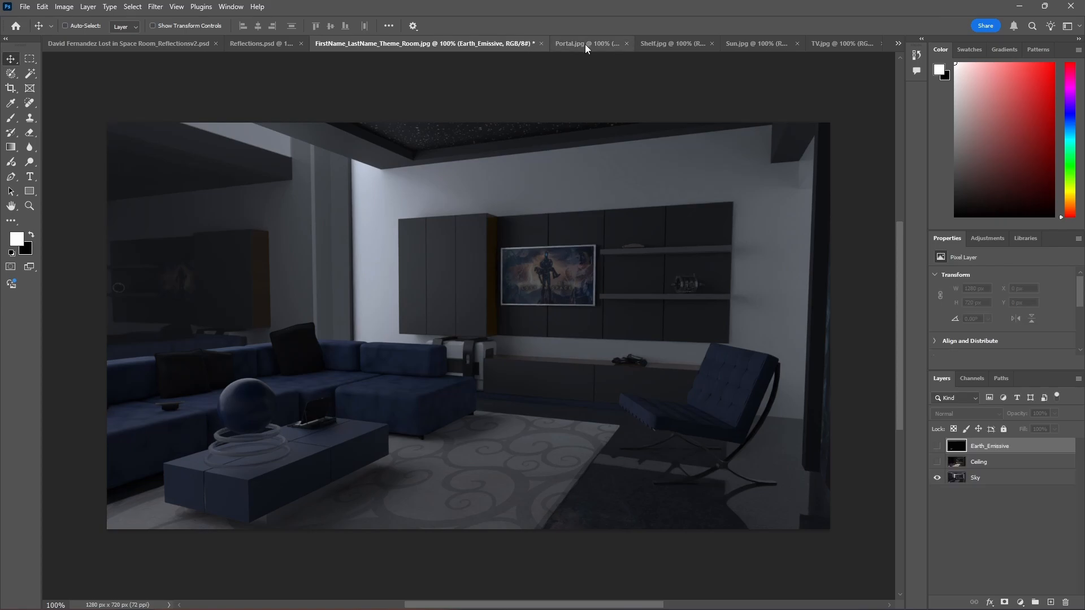
left_click(585, 44)
left_click_drag(963, 445, 533, 244)
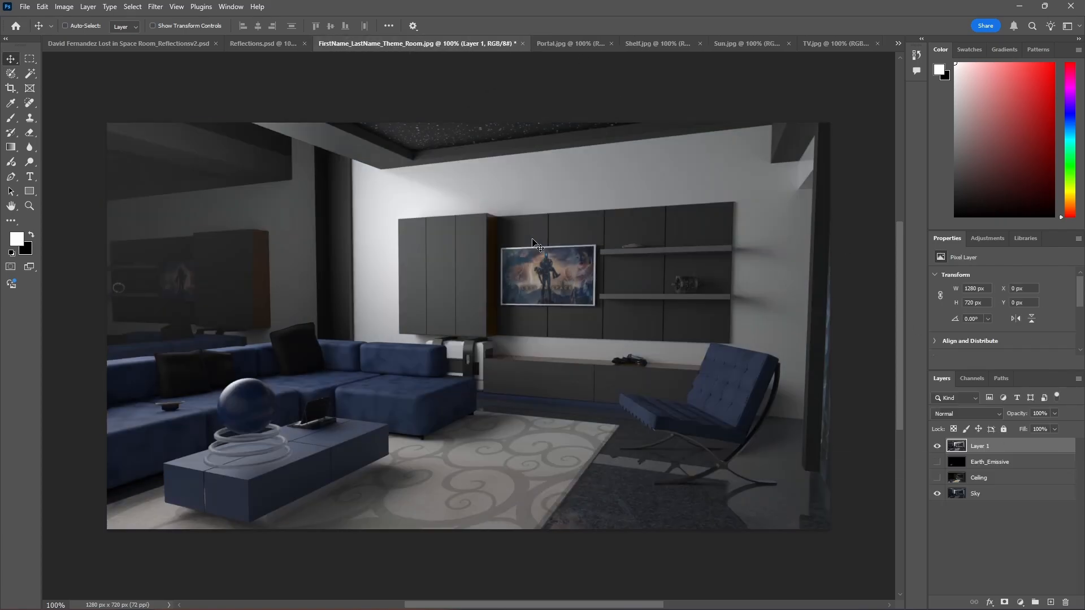
- Rename the newly copied layer "Portal" and move it directly above the Sky layer
double_click(982, 446)
type("Portal")
key("Return")
left_click_drag(978, 454, 979, 485)
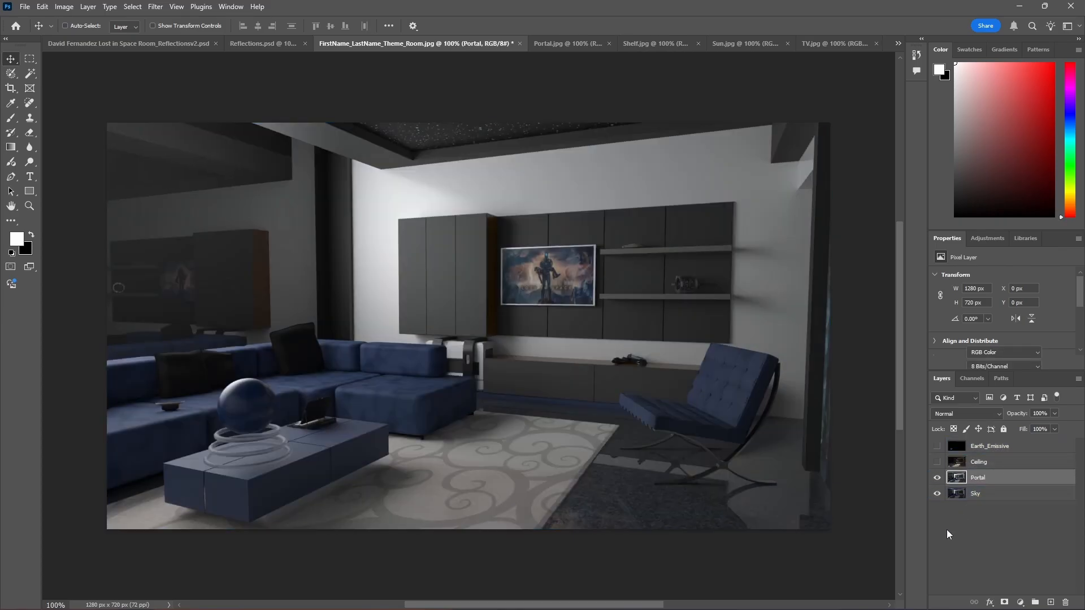
left_click(948, 530)
- Close Portal.jpg and copy the Shelf.jpg image into the FirstName_LastName_Theme_Room document as a new layer
left_click(571, 50)
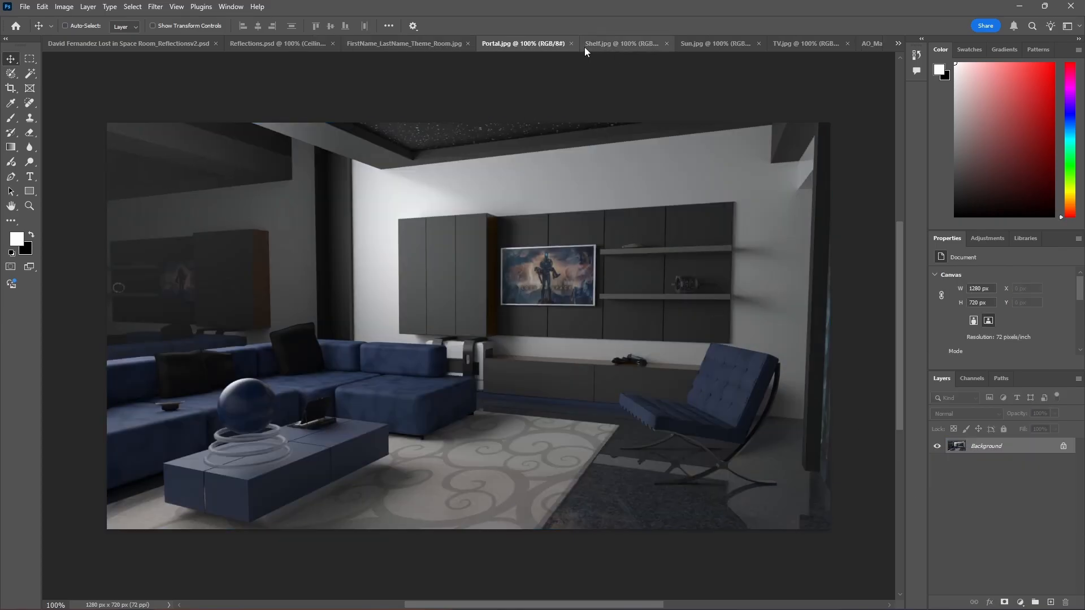
left_click(605, 46)
left_click(571, 43)
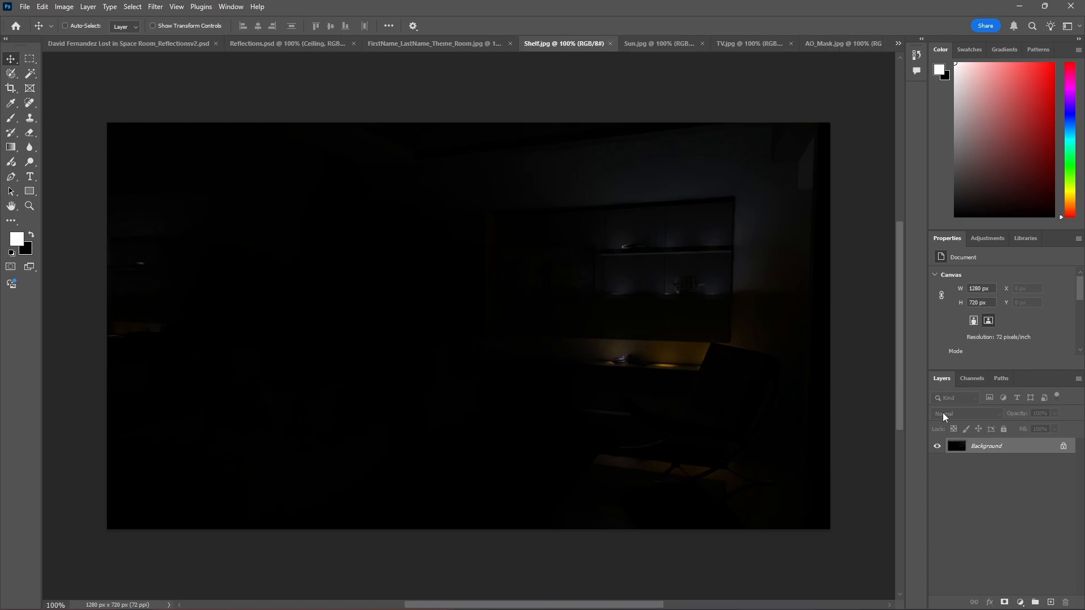
left_click_drag(987, 447, 562, 255)
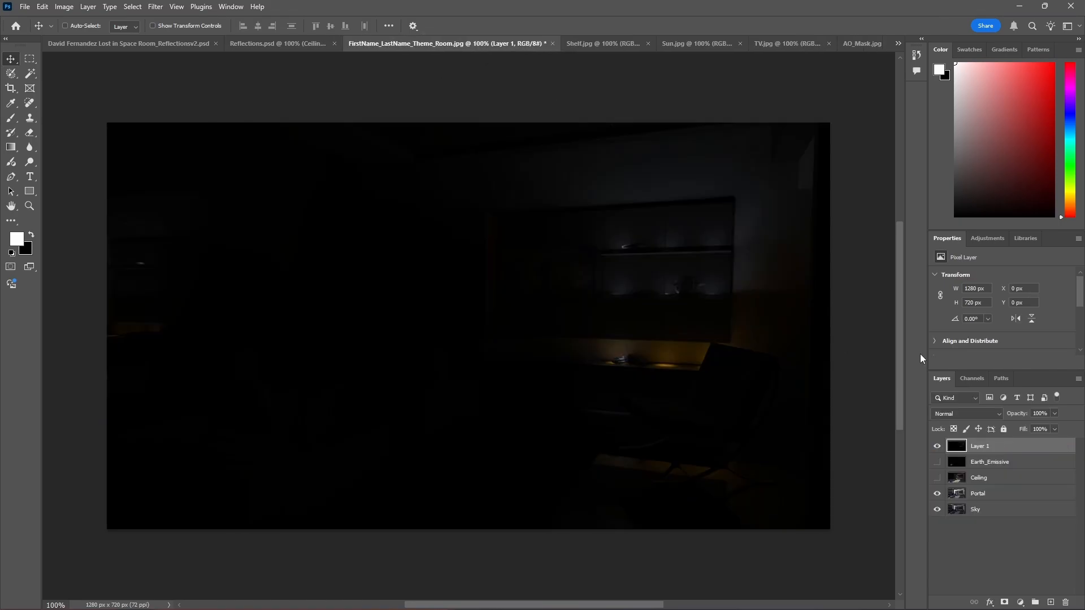
- Close Shelf.jpg and rename the new top layer in the room document "Shelf"
left_click(644, 49)
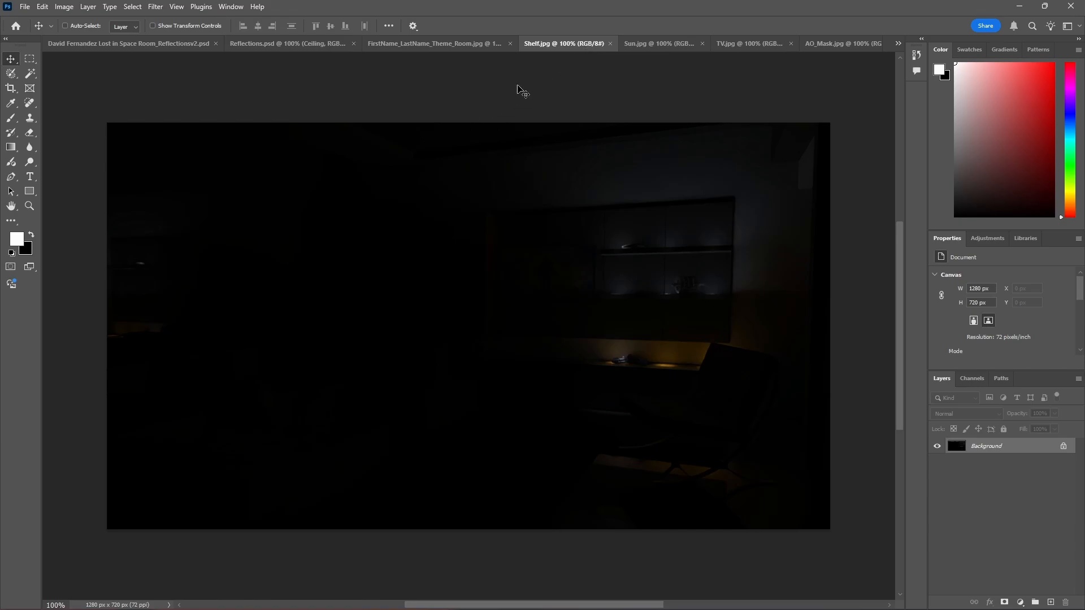
left_click(610, 43)
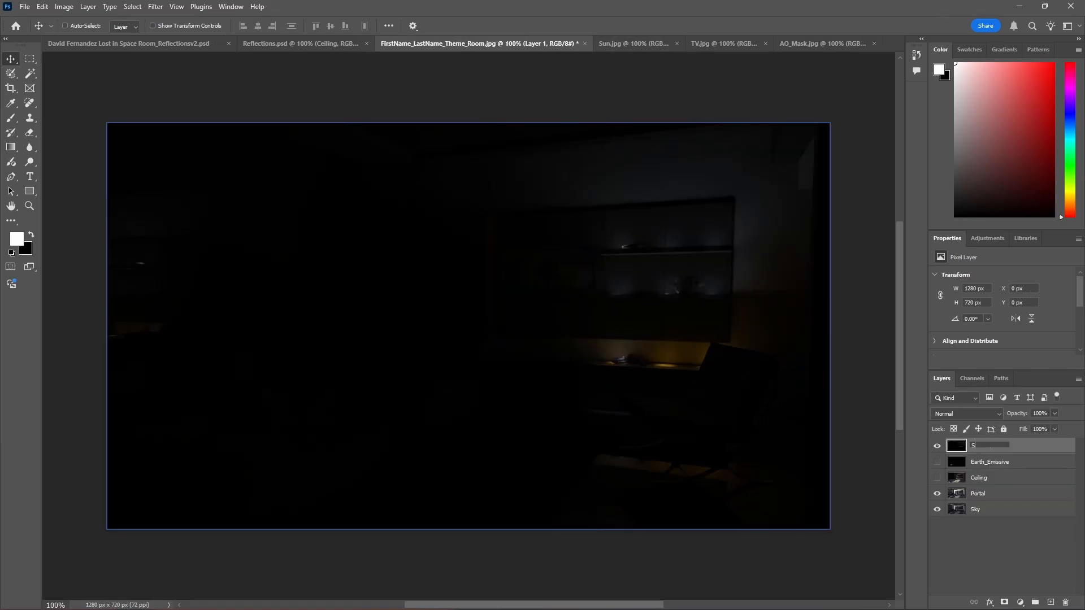
type("f")
key("Return")
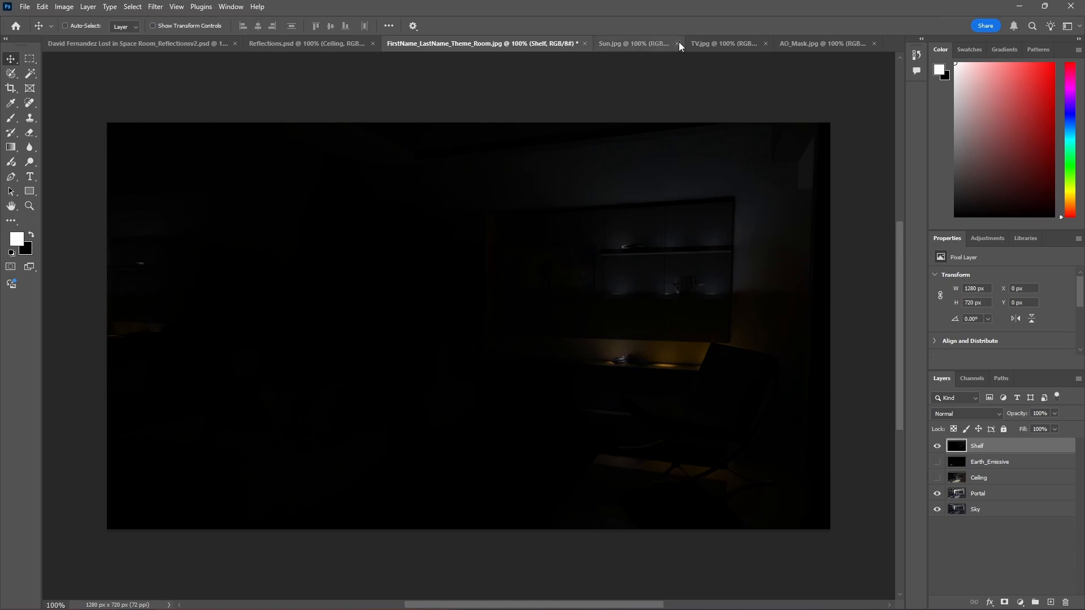
- Copy the TV.jpg image into the FirstName_LastName_Theme_Room document as a layer named "TV", then close TV.jpg
left_click(676, 44)
left_click(686, 44)
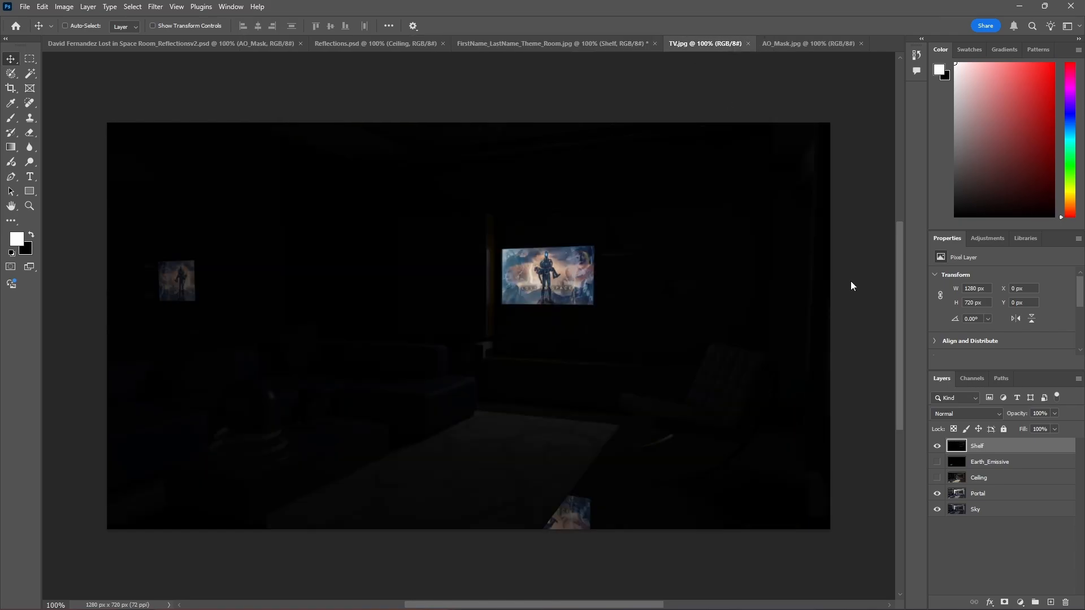
left_click_drag(981, 448, 590, 217)
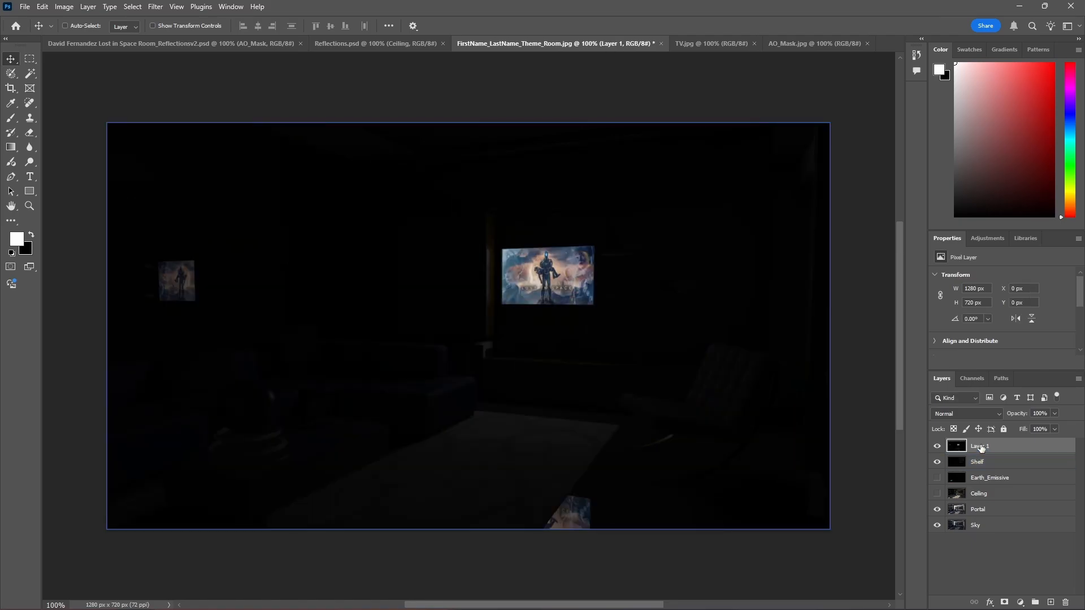
double_click(981, 446)
type("TV")
left_click(997, 560)
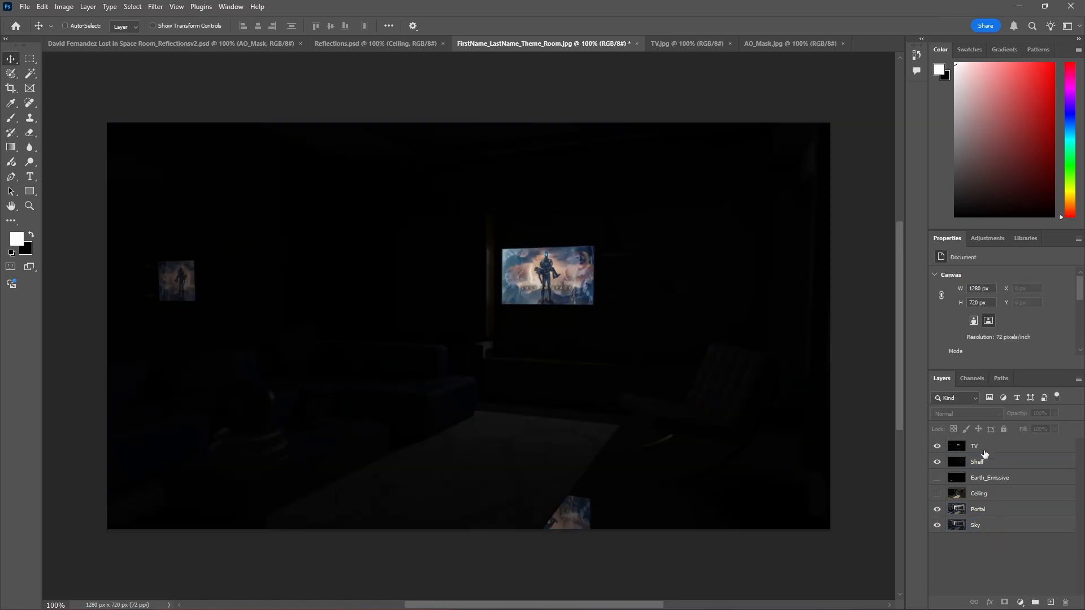
left_click(730, 44)
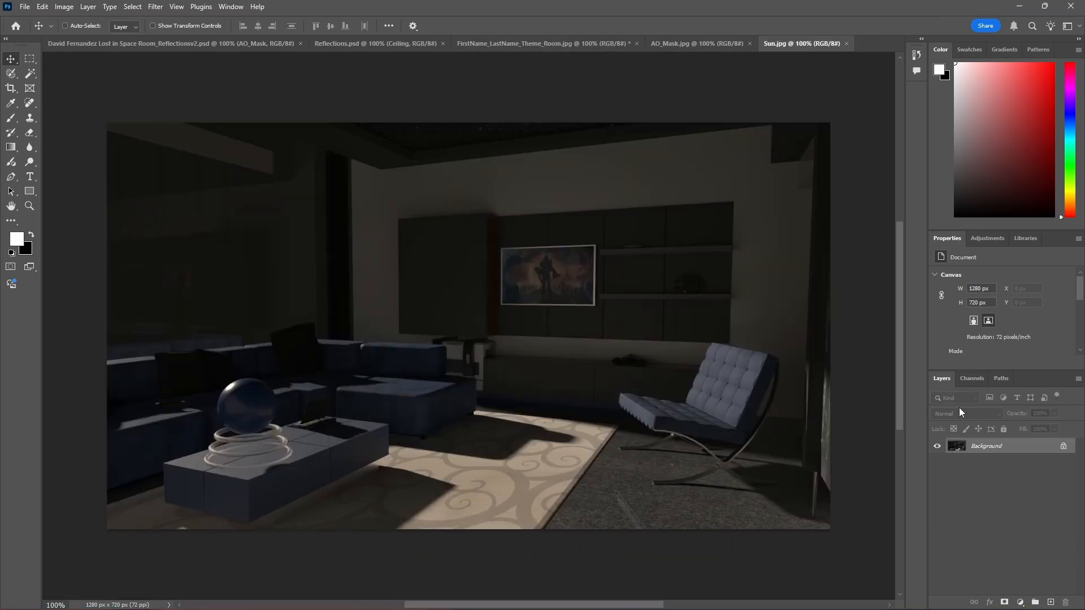
- Copy the Sun.jpg image into the FirstName_LastName_Theme_Room document as a layer named "Sun", then close Sun.jpg
left_click_drag(975, 447, 540, 249)
double_click(986, 447)
type("Sun")
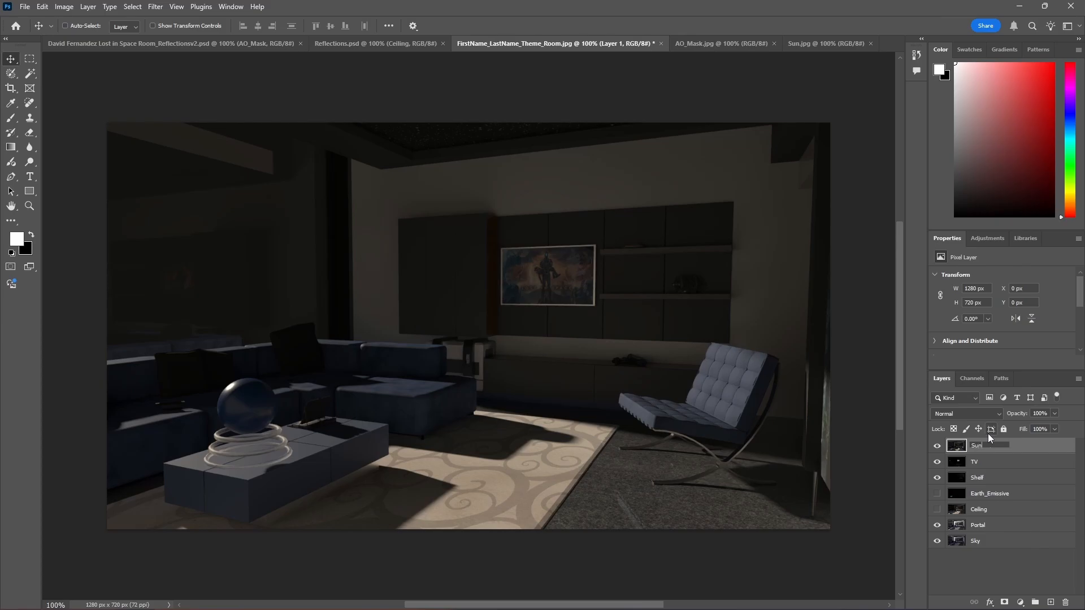
key("Return")
left_click(861, 44)
- Copy the AO_Mask.jpg image into the FirstName_LastName_Theme_Room document as a layer named "AO_Mask", closing AO_Mask.jpg once copied
left_click(714, 43)
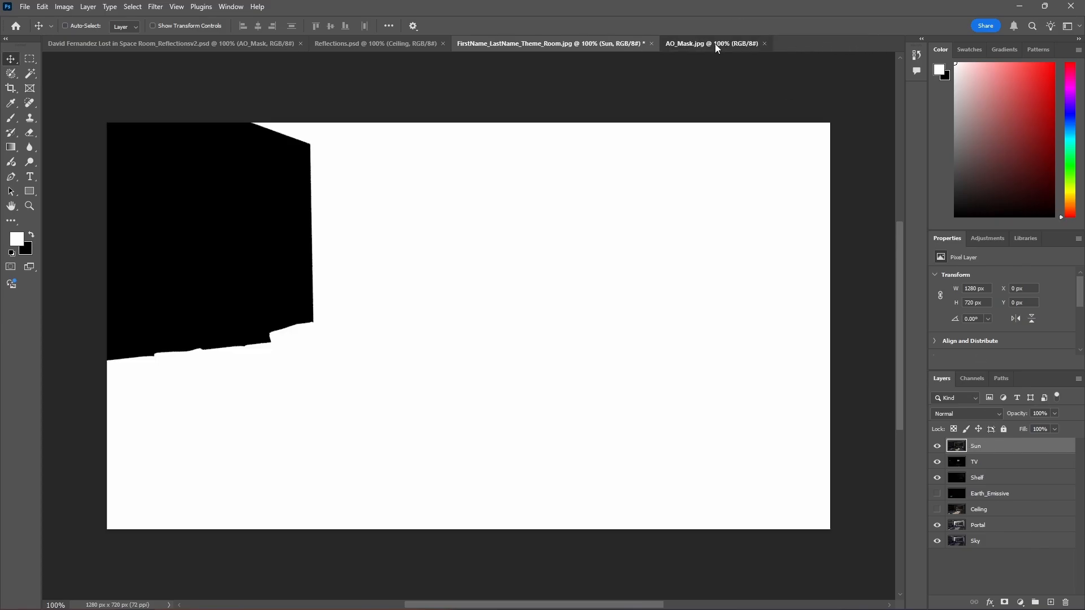
left_click_drag(993, 450, 561, 215)
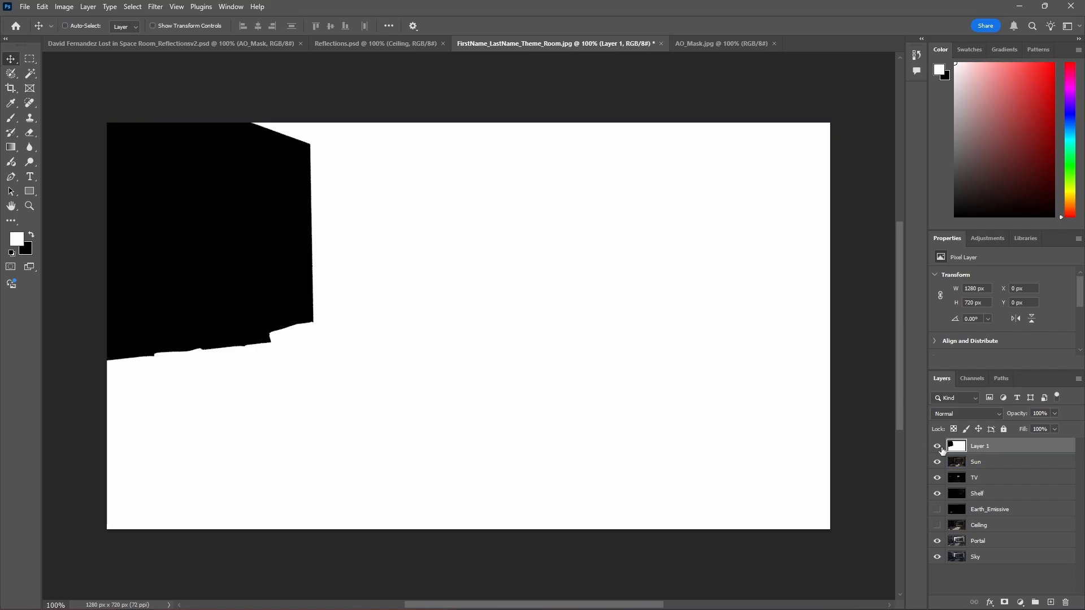
left_click(774, 44)
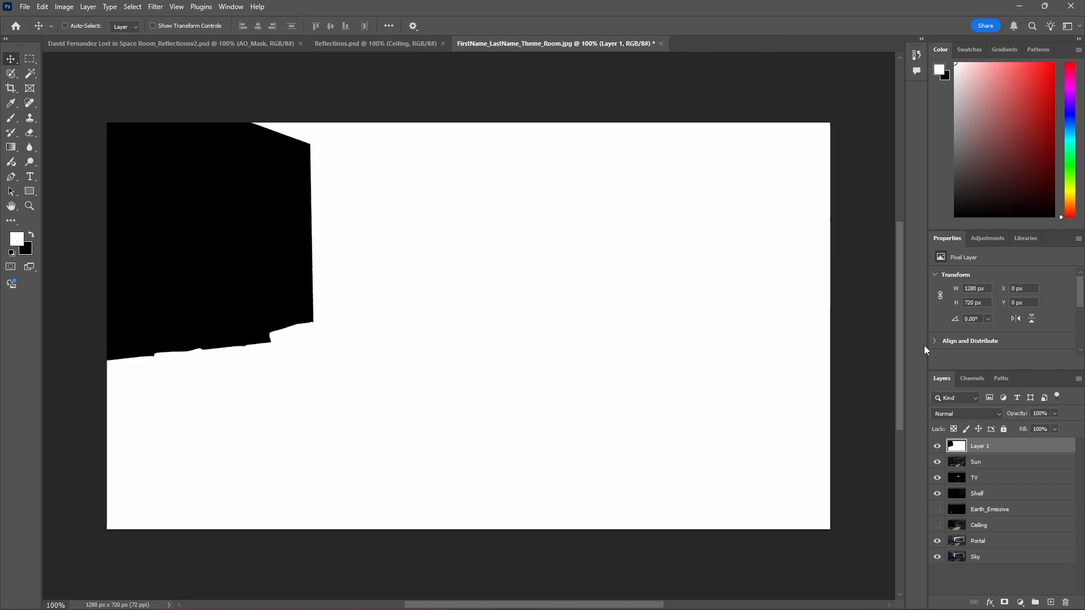
double_click(977, 443)
type("AO_Mask")
key("Return")
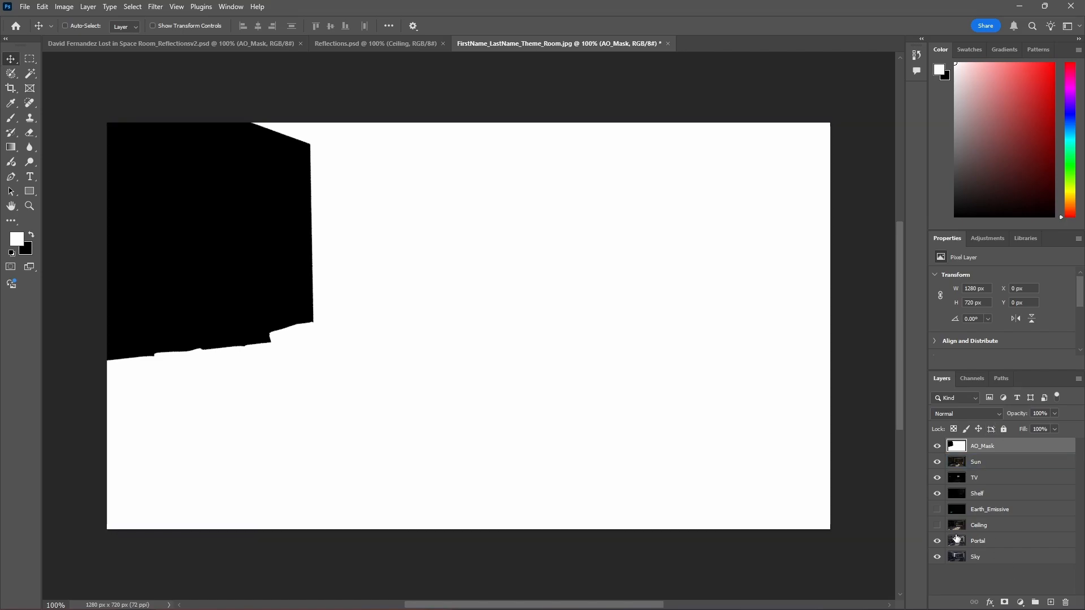
- Show the Ceiling and Earth_Emissive layers and order the stack downward as AO_Mask, Earth_Emissive, TV, Ceiling, Shelf, Portal, Sun, Sky
left_click_drag(937, 525, 937, 509)
left_click(995, 558)
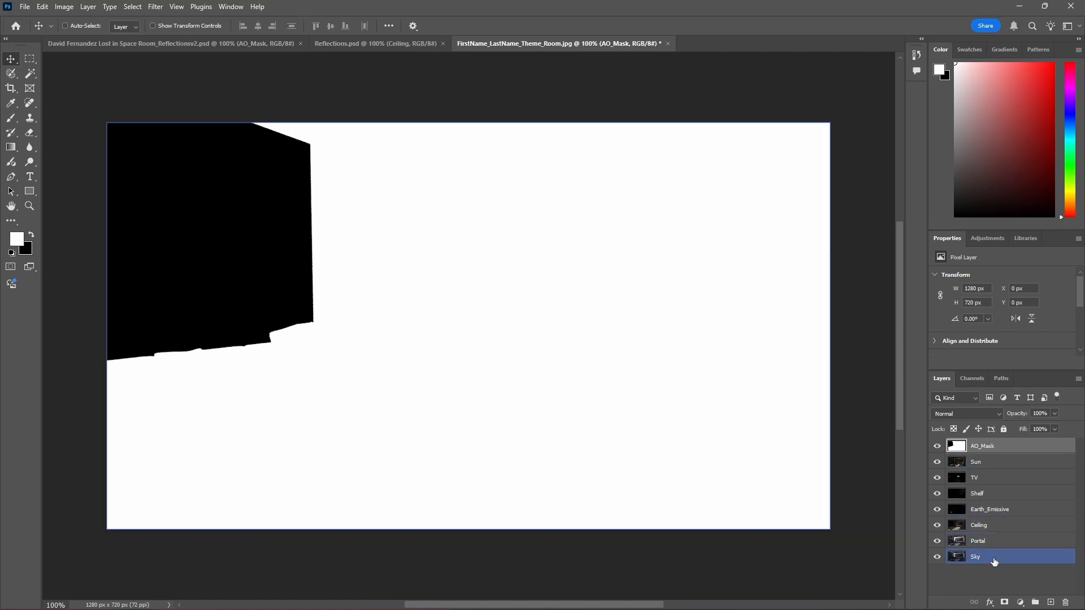
left_click_drag(984, 446, 990, 515)
double_click(981, 466)
key("Escape")
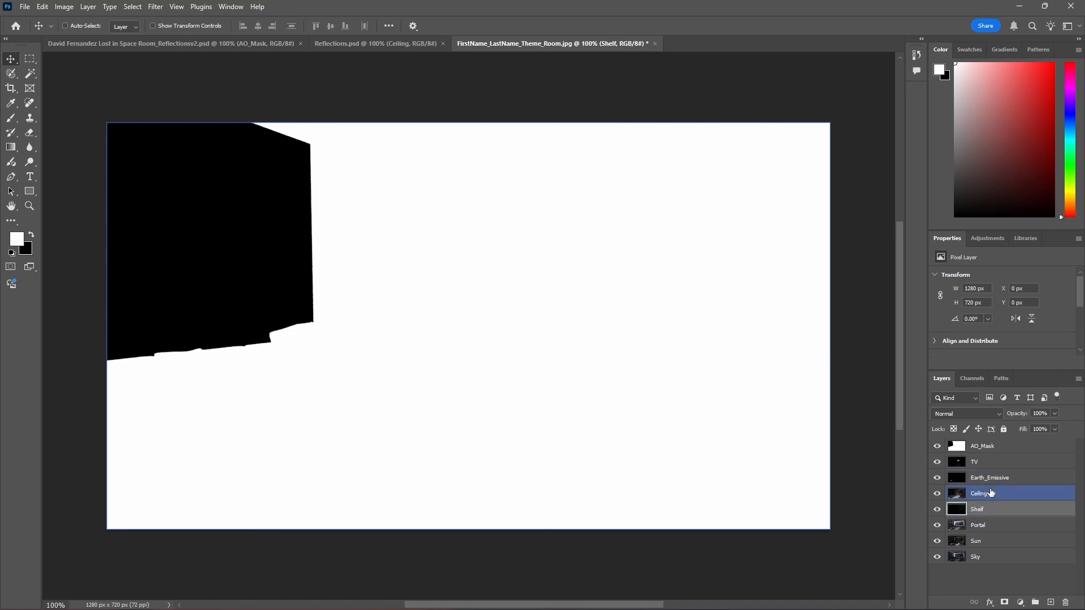
left_click_drag(985, 464, 1008, 485)
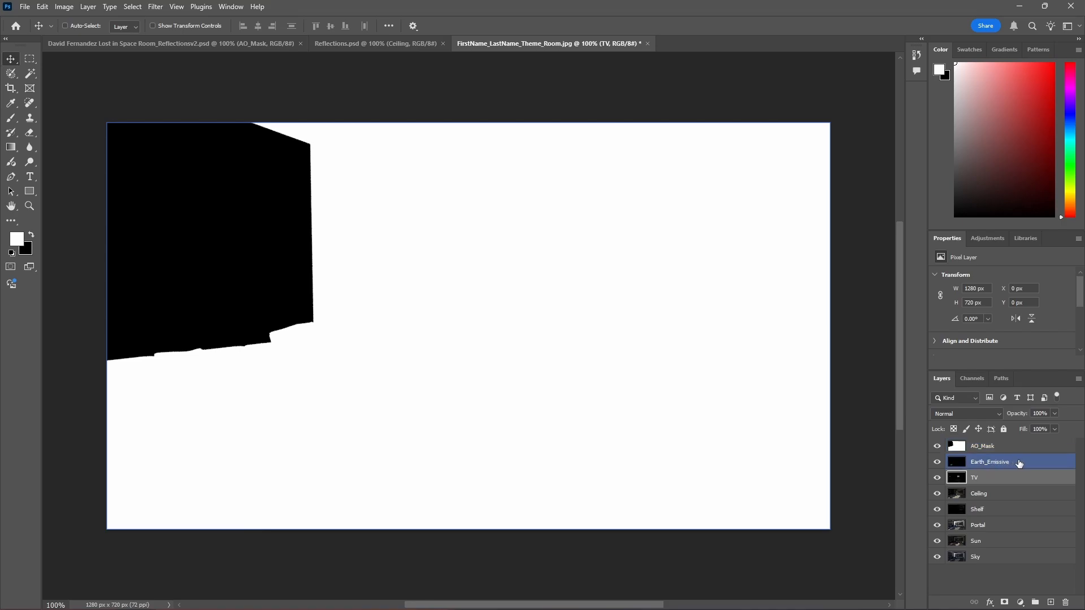
- Create a layer group named "Reflections" and place it directly below the AO_Mask layer
left_click(983, 451)
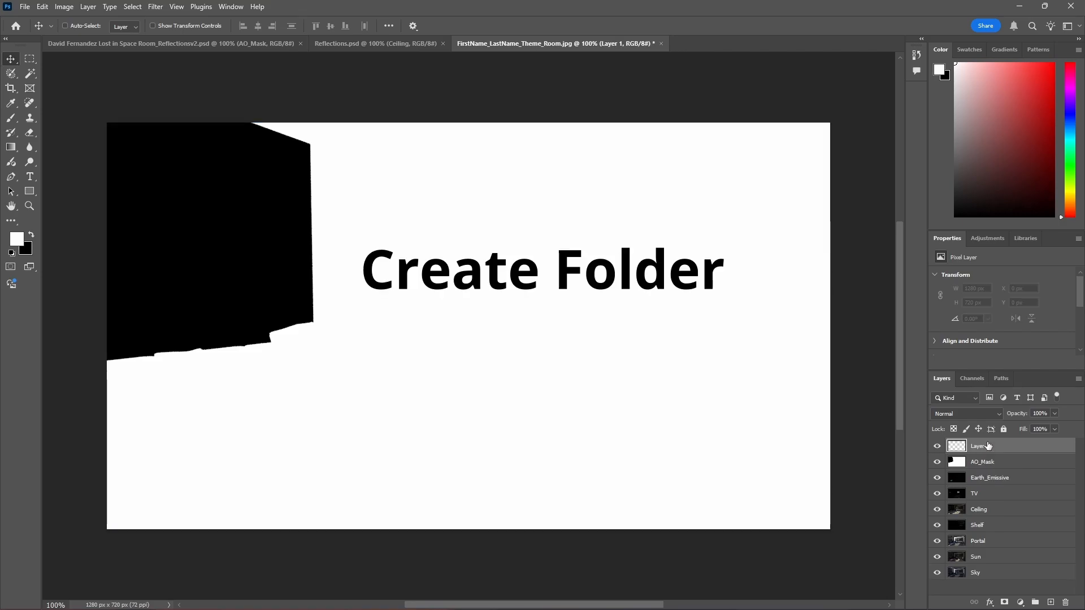
key("ctrl+z")
left_click(1035, 603)
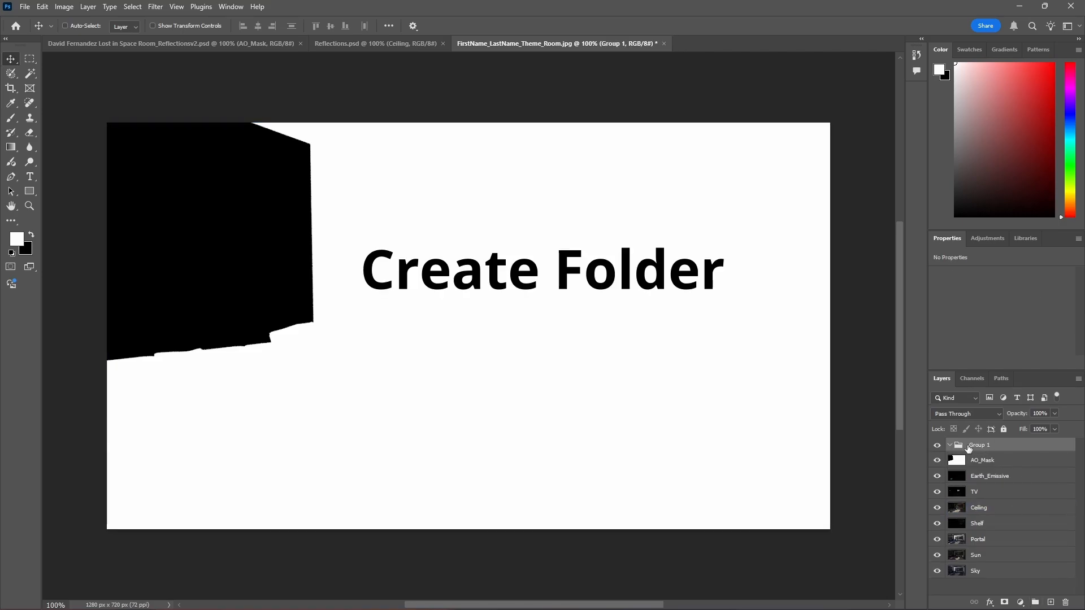
left_click_drag(956, 446, 984, 463)
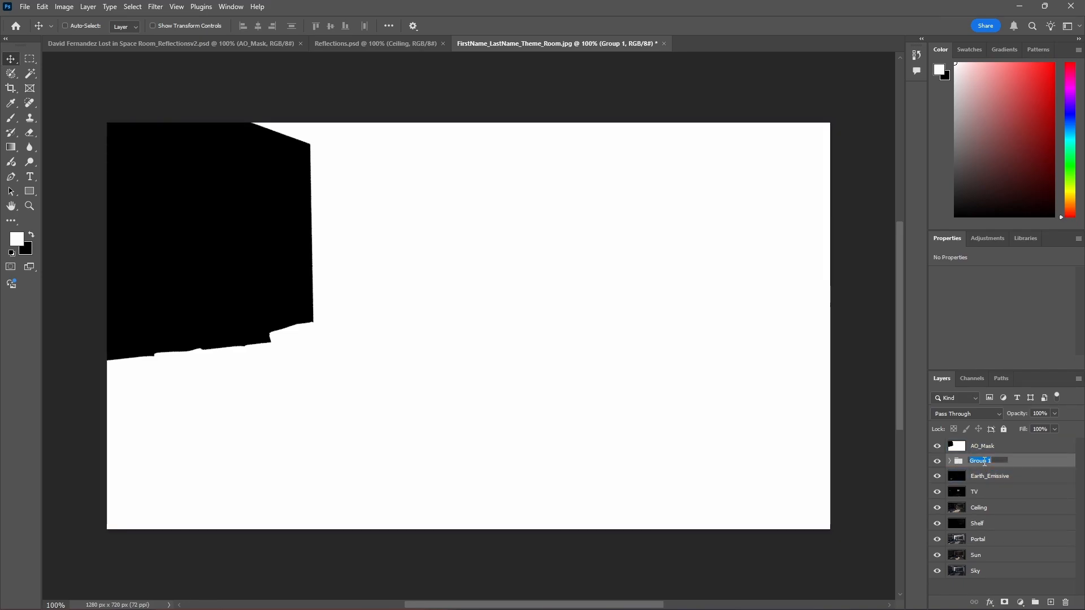
type("Reflections")
key("Return")
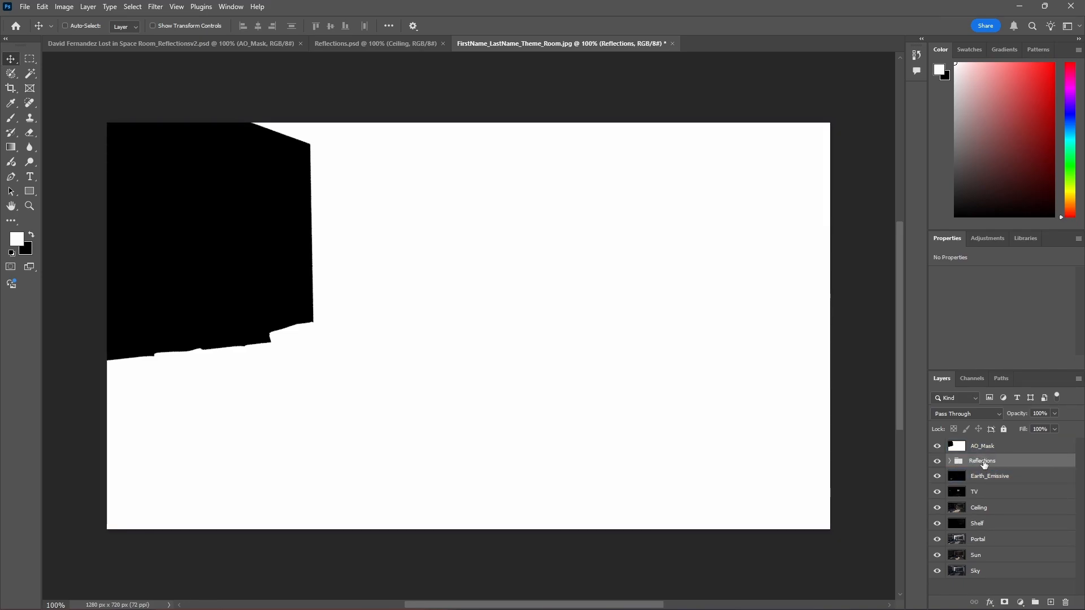
- Move all the light layers from Earth_Emissive through Sky into the Reflections group
left_click(950, 461)
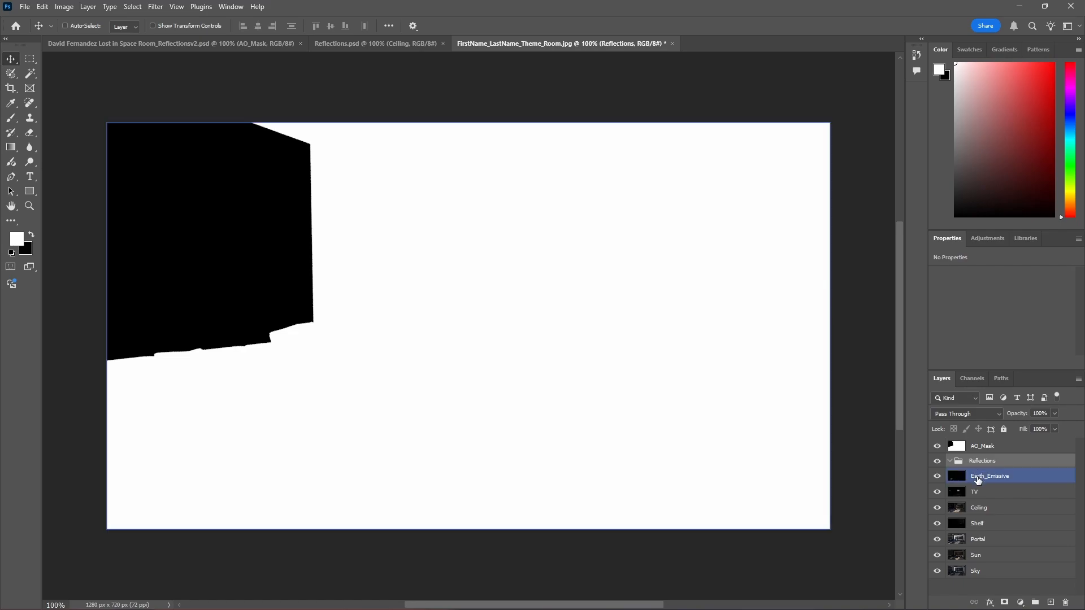
left_click(979, 477)
left_click(997, 584)
left_click(993, 579)
left_click(989, 478, "shift")
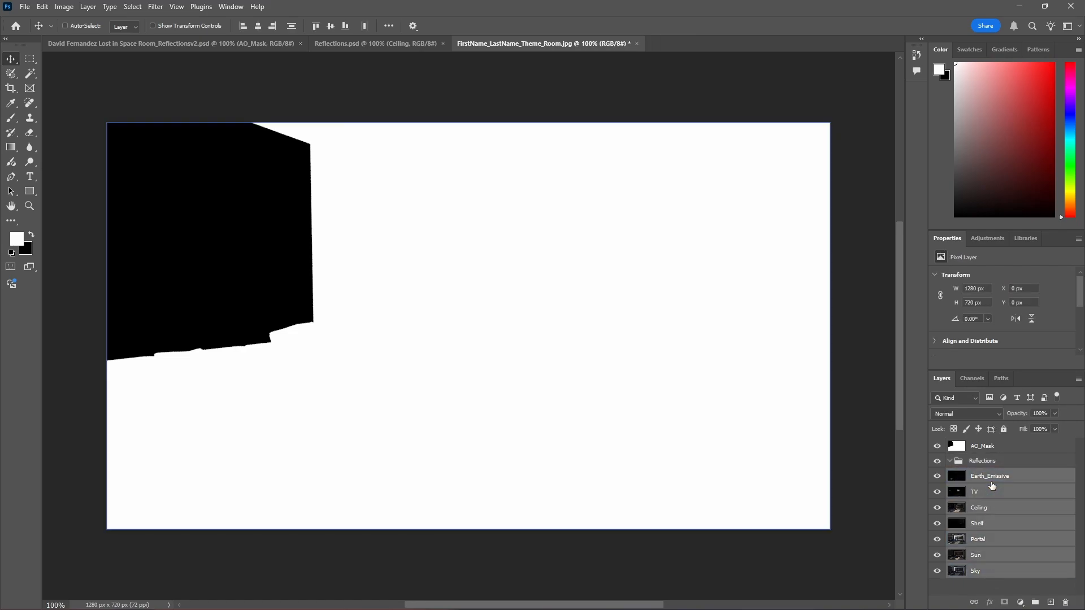
left_click_drag(989, 478, 987, 462)
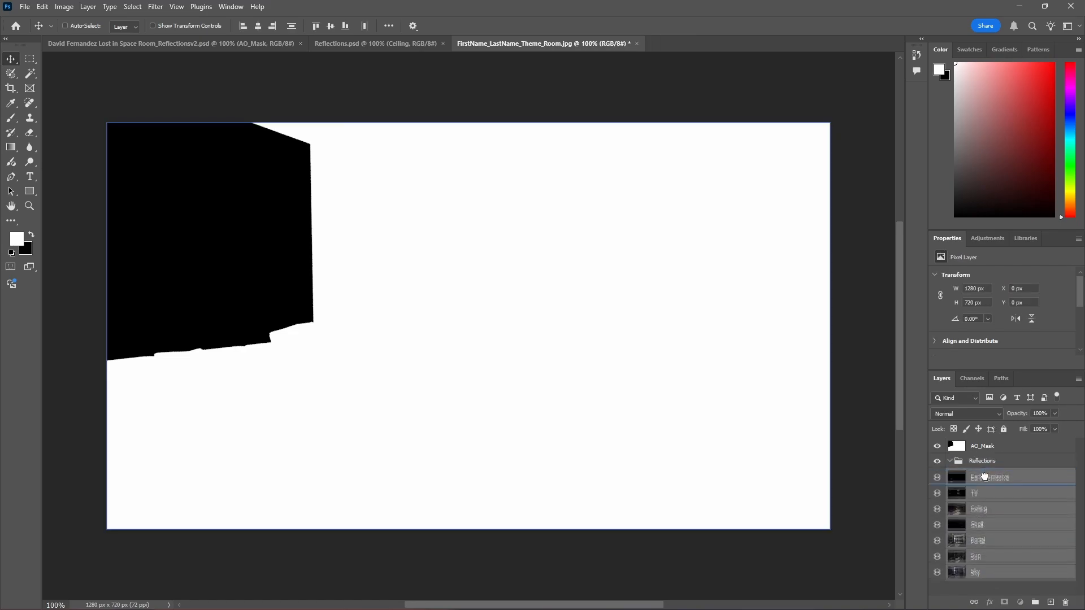
left_click_drag(983, 536, 997, 463)
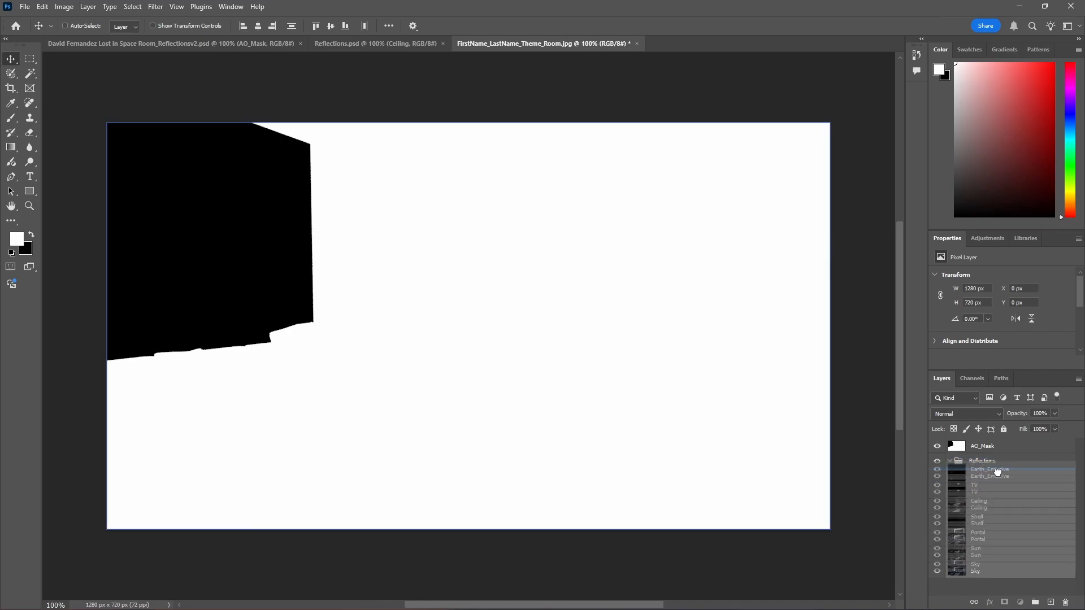
- Check the Reflections group by collapsing and expanding it, then select the Earth_Emissive layer inside it
left_click(950, 462)
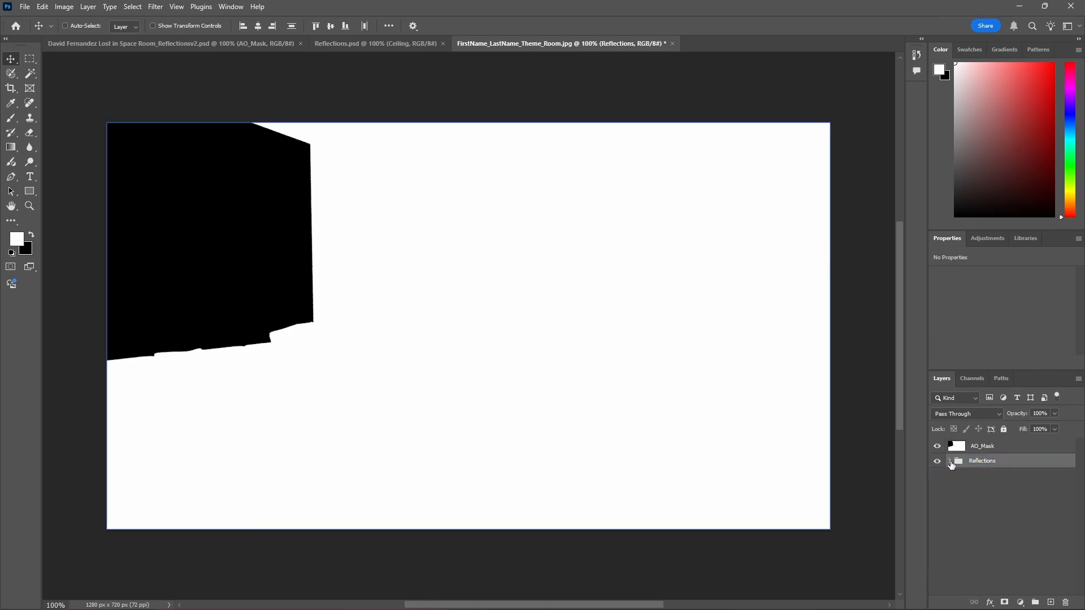
left_click(950, 462)
left_click(973, 463)
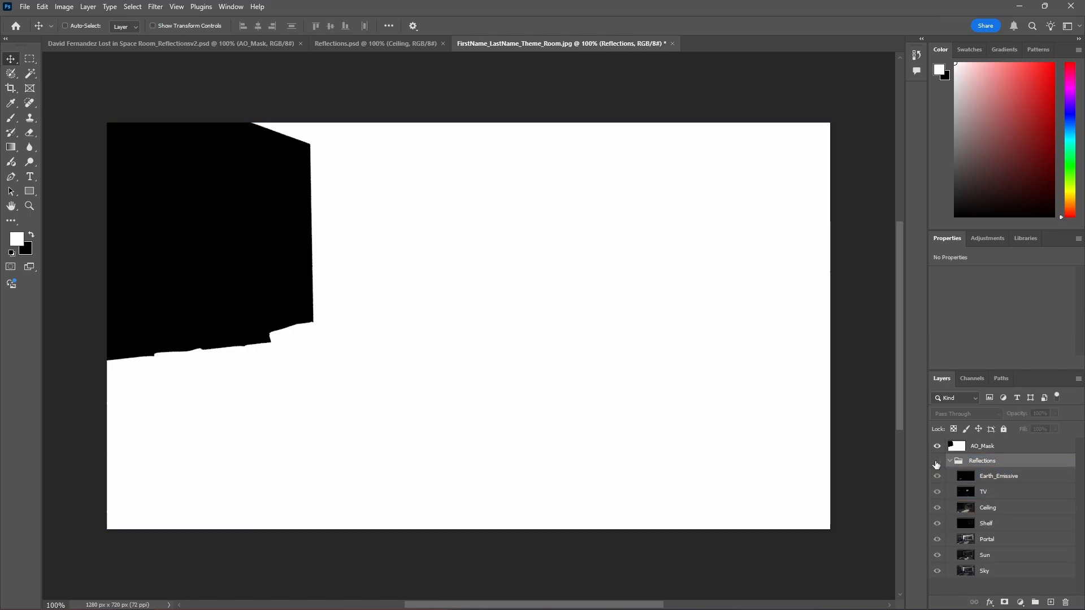
left_click(969, 476)
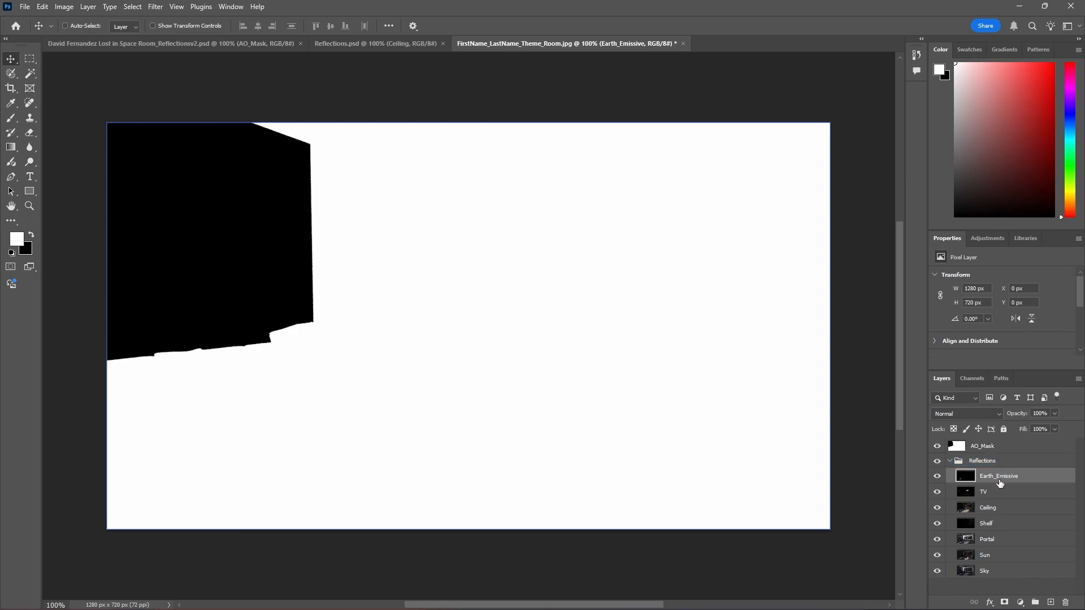
- Set the blend mode of all layers from Earth_Emissive through Sky to Screen and leave only Earth_Emissive selected
left_click(984, 571, "shift")
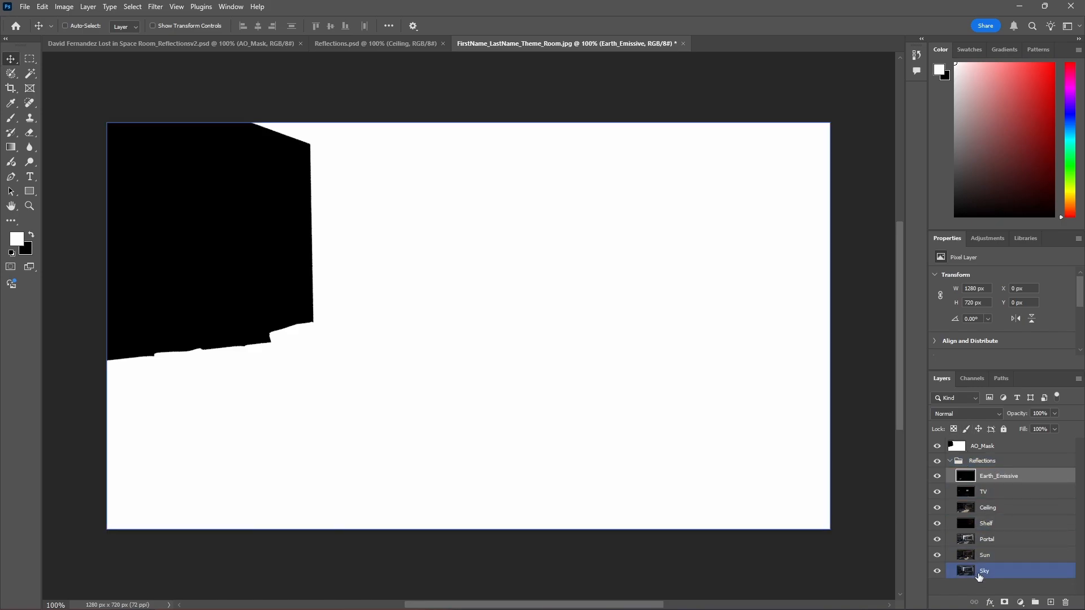
left_click(963, 414)
left_click(944, 397)
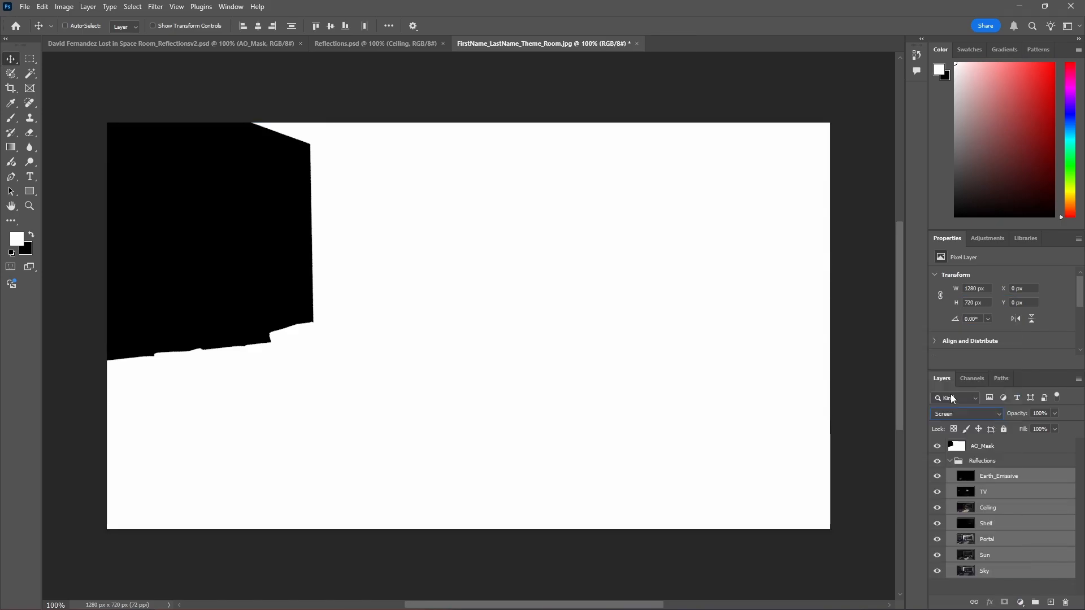
left_click(1018, 478)
left_click(996, 572, "shift")
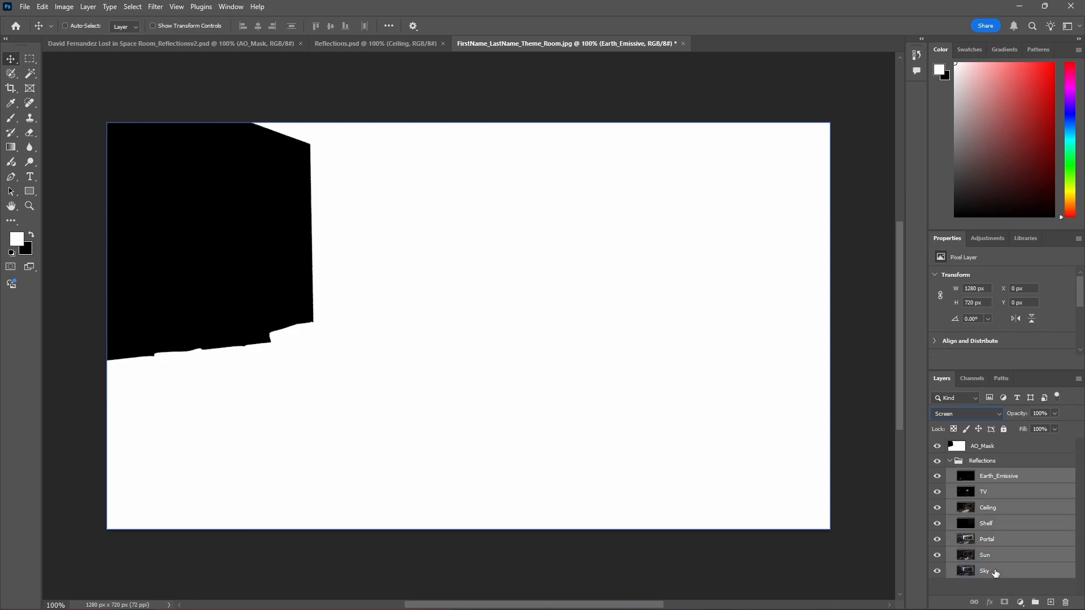
left_click(993, 477)
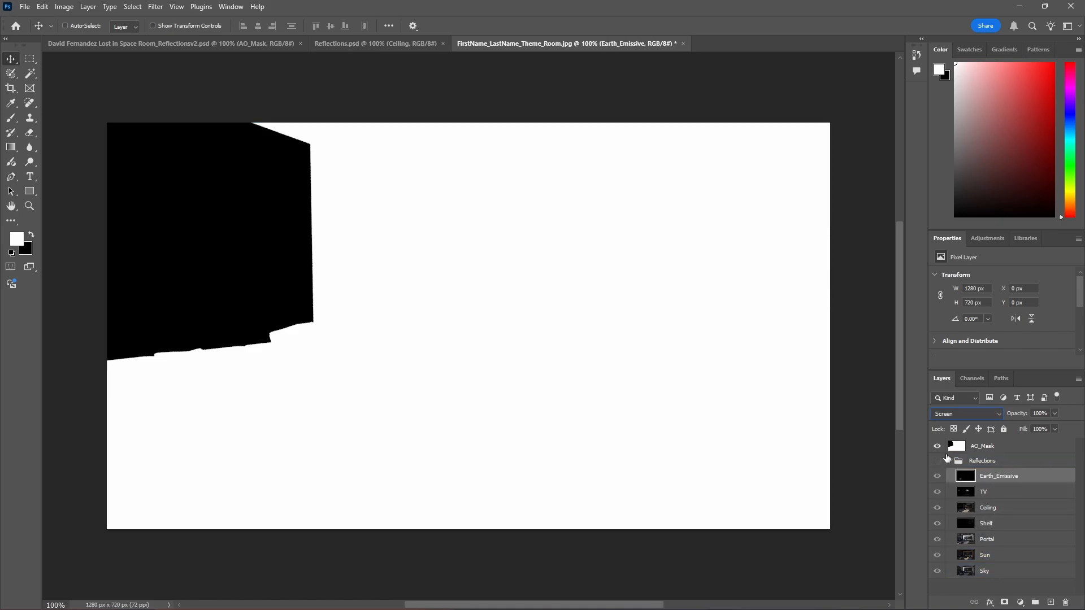
- Select the black area of the AO_Mask layer by using the Magic Wand on its white area and inverting the selection
left_click(960, 446)
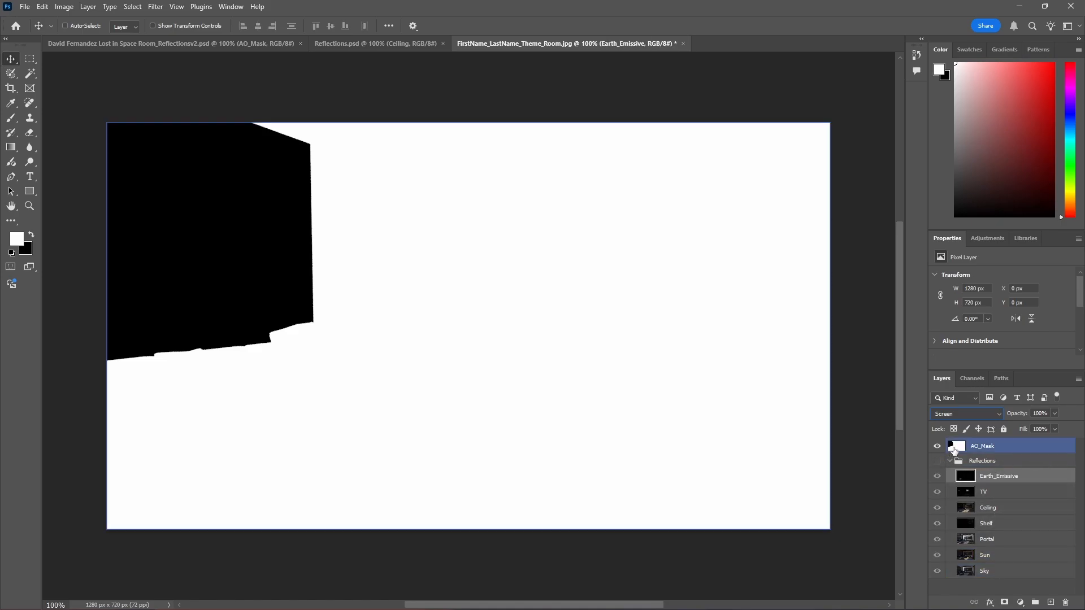
left_click(30, 74)
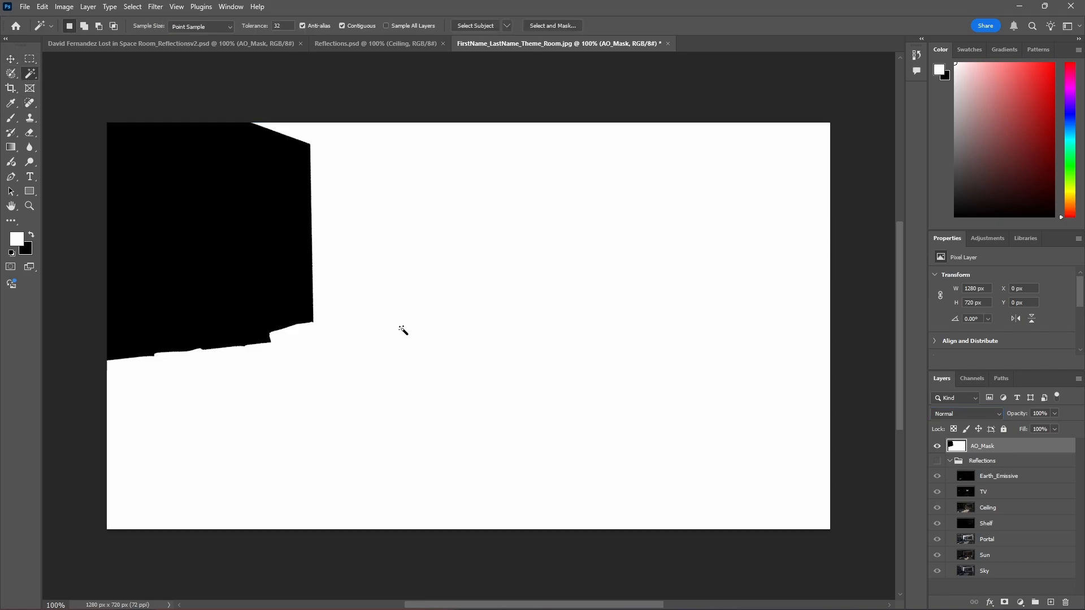
left_click(402, 332)
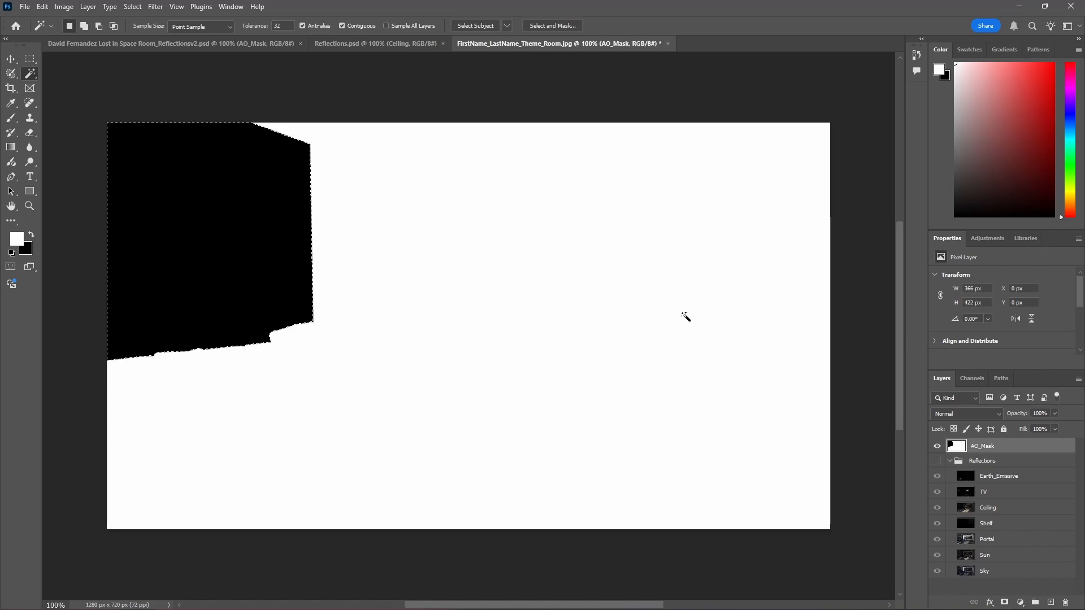
- Try masking the Reflections group with a selection loaded from the RGB channel of AO_Mask, and undo it
left_click(972, 378)
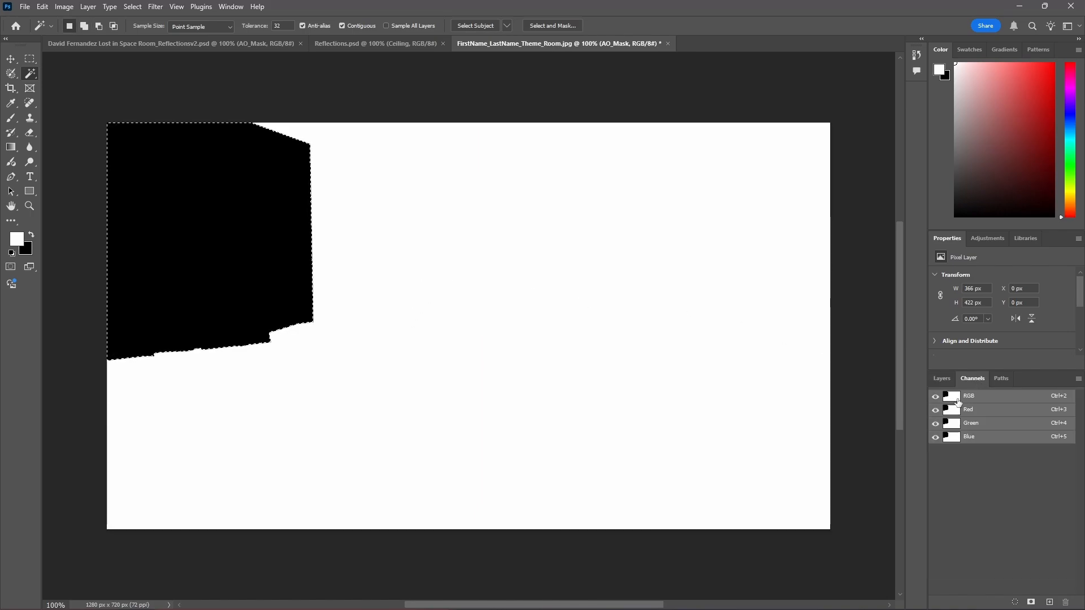
left_click(952, 396, "ctrl")
left_click(942, 380)
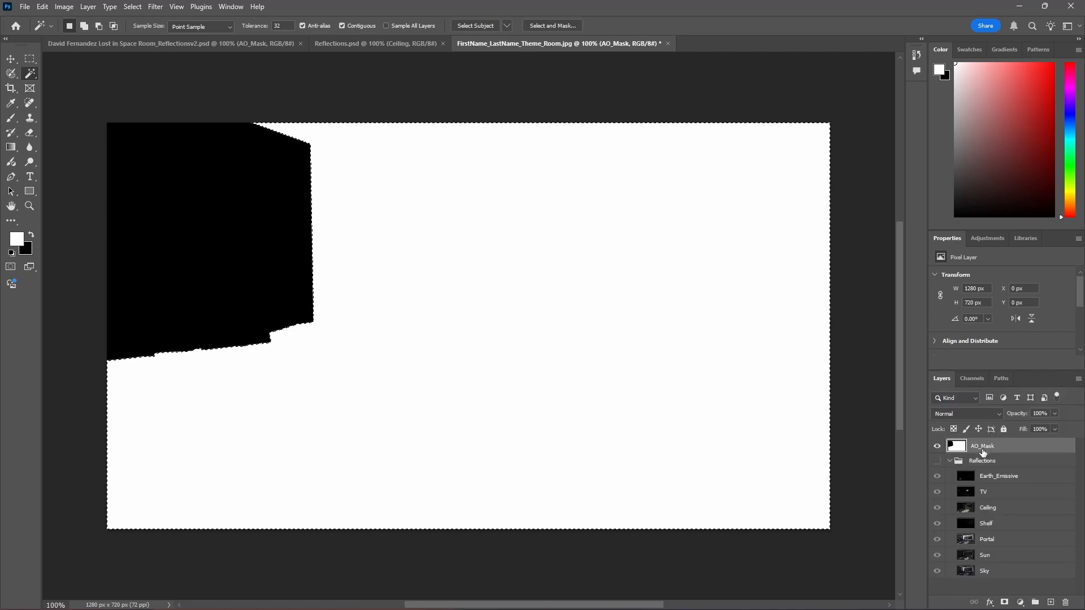
left_click(1011, 461)
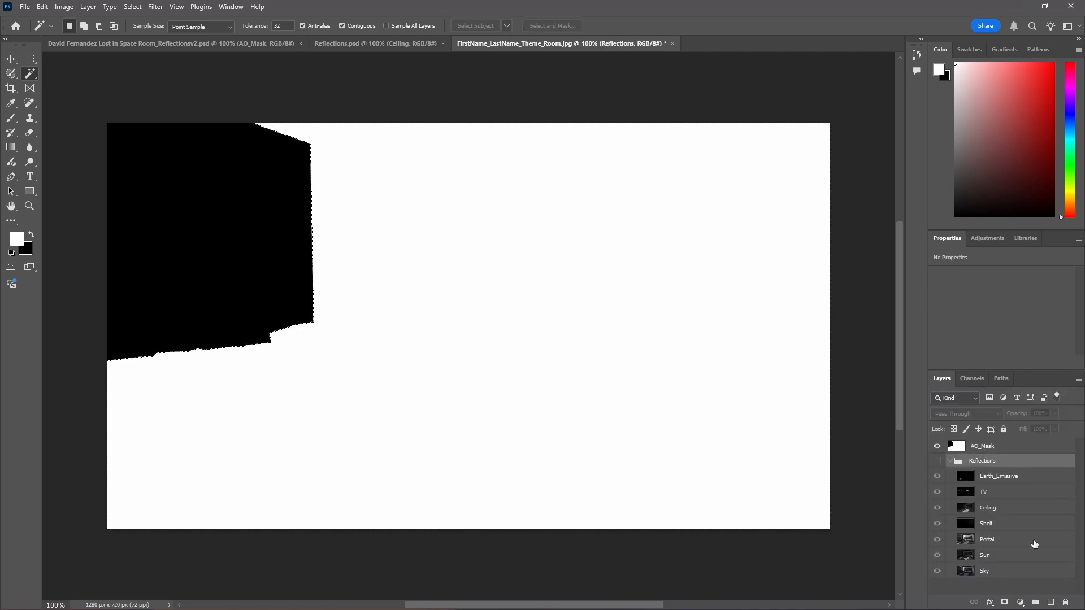
left_click(1005, 603)
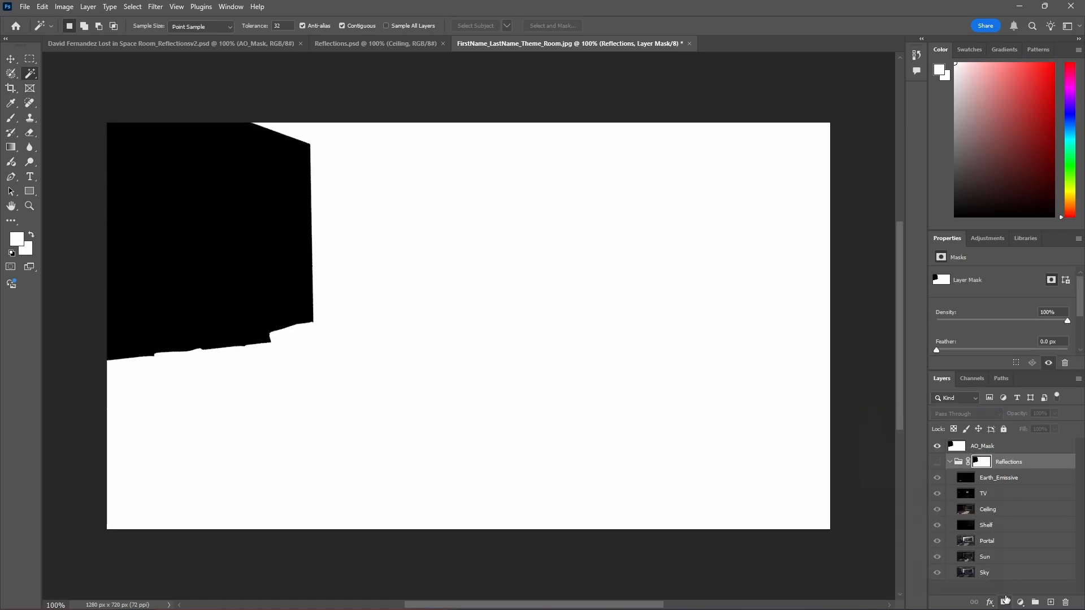
key("ctrl+z")
- Add a layer mask to the Reflections group that reveals only the black area of AO_Mask
left_click(959, 446)
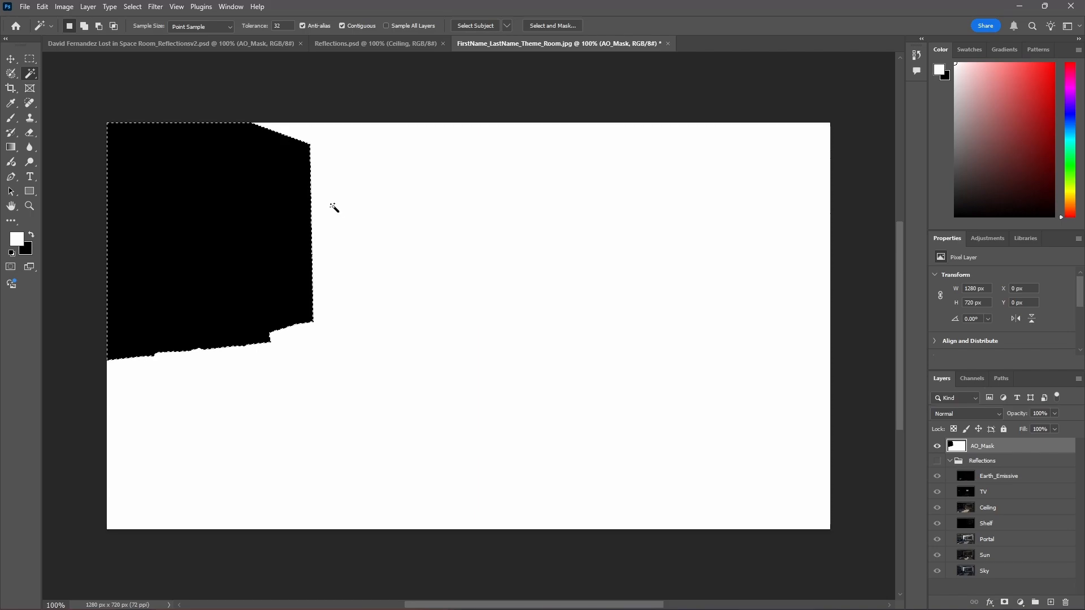
left_click(995, 460)
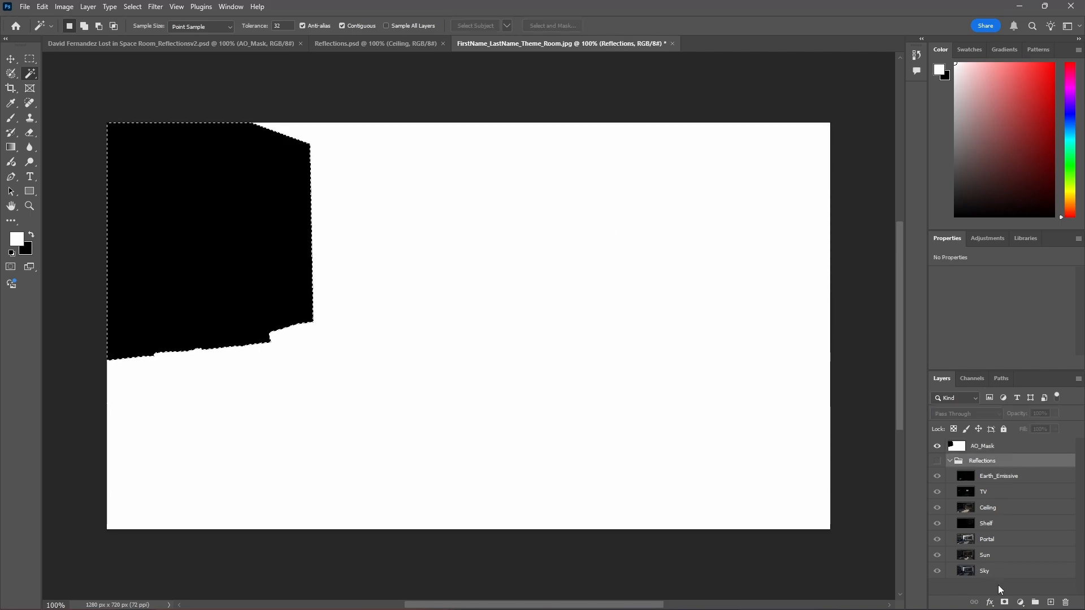
key("ctrl+i")
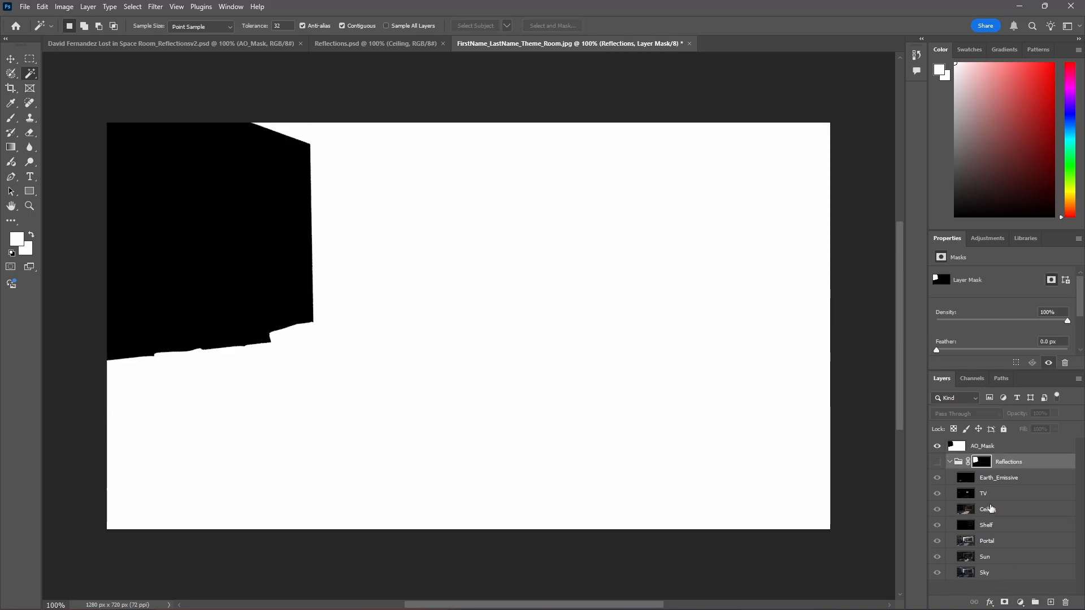
- Reselect the white area of AO_Mask with the Magic Wand and invert the selection to its black area
left_click(989, 450)
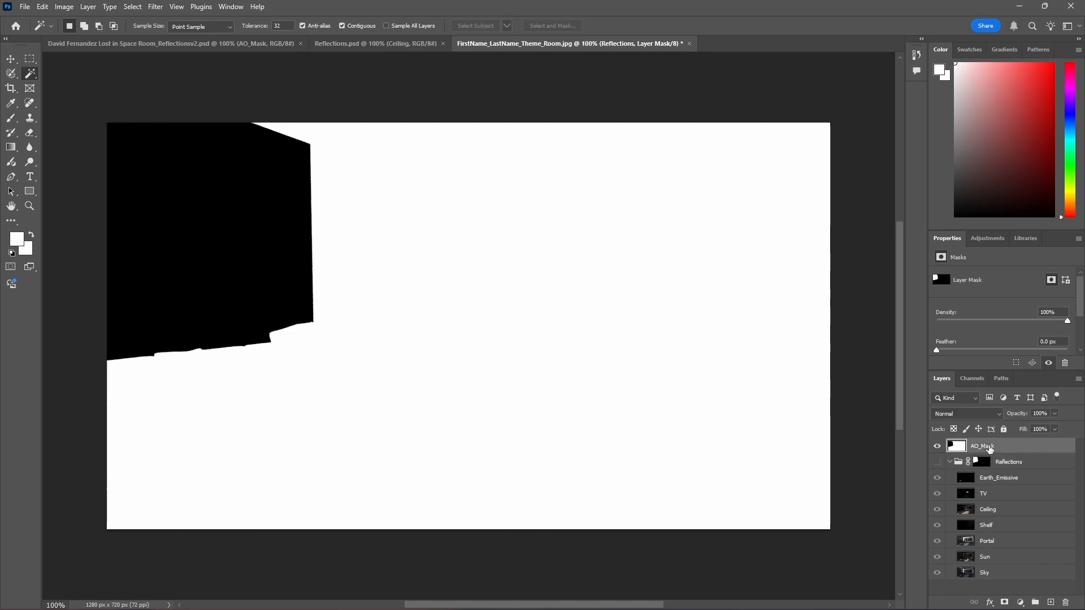
left_click(516, 321)
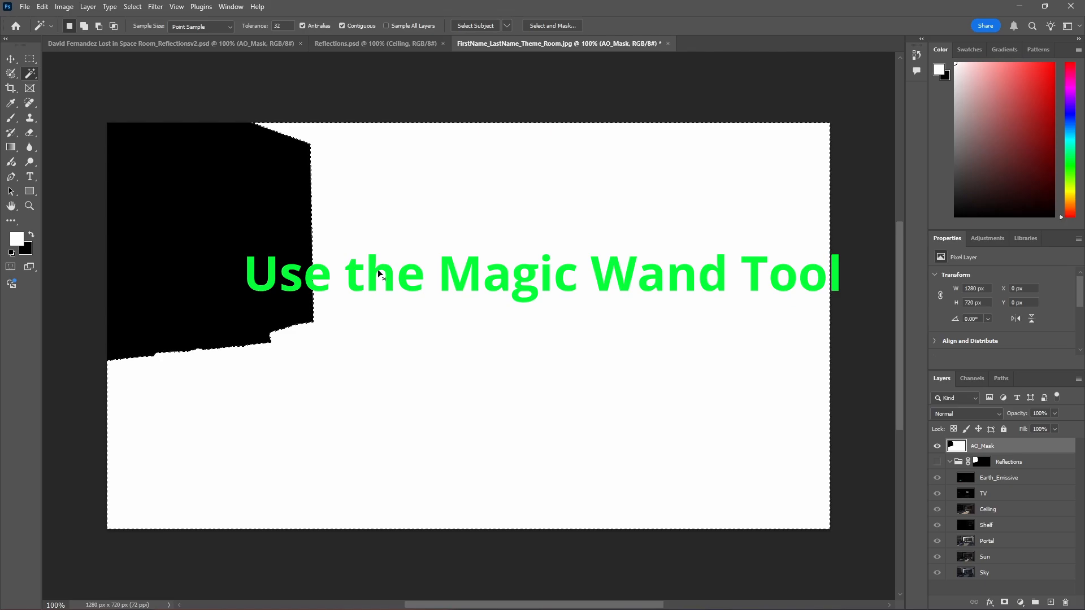
key("ctrl+shift+i")
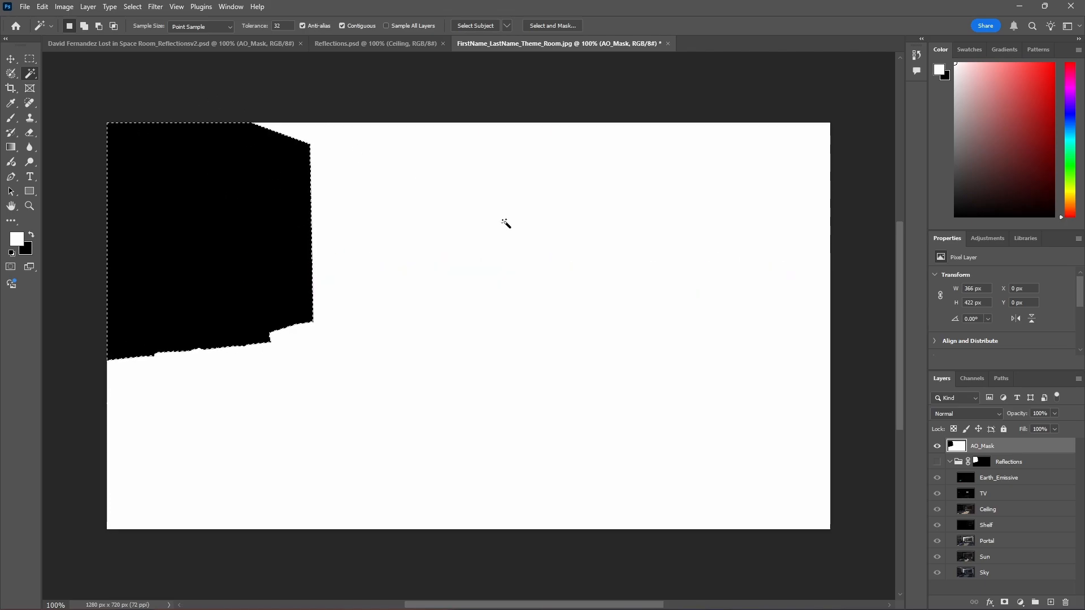
- Delete the Reflections group's layer mask and add a new one from the current selection
left_click(981, 463)
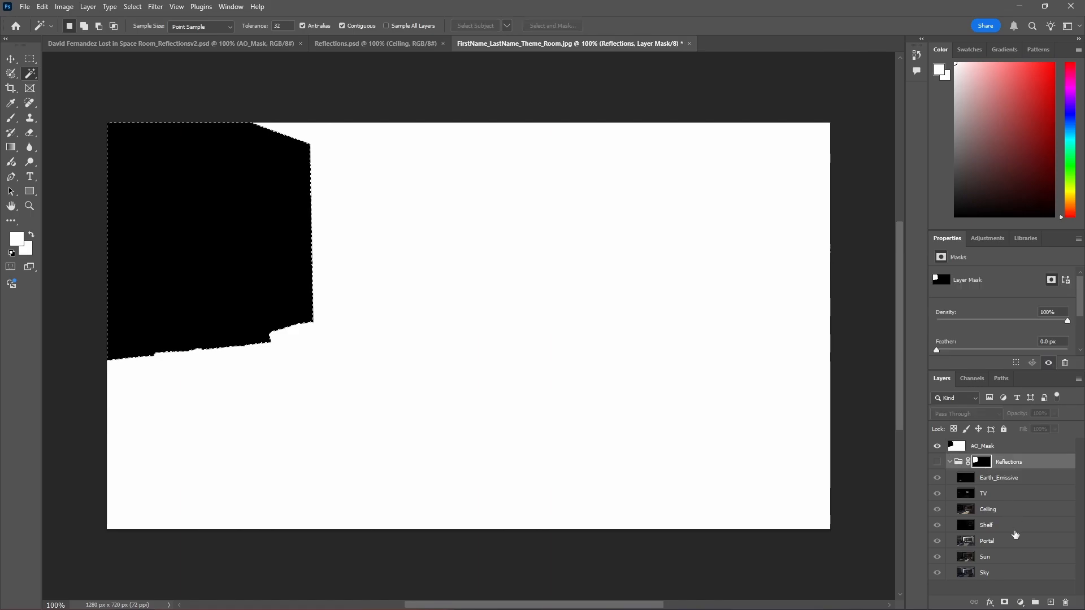
left_click(1066, 602)
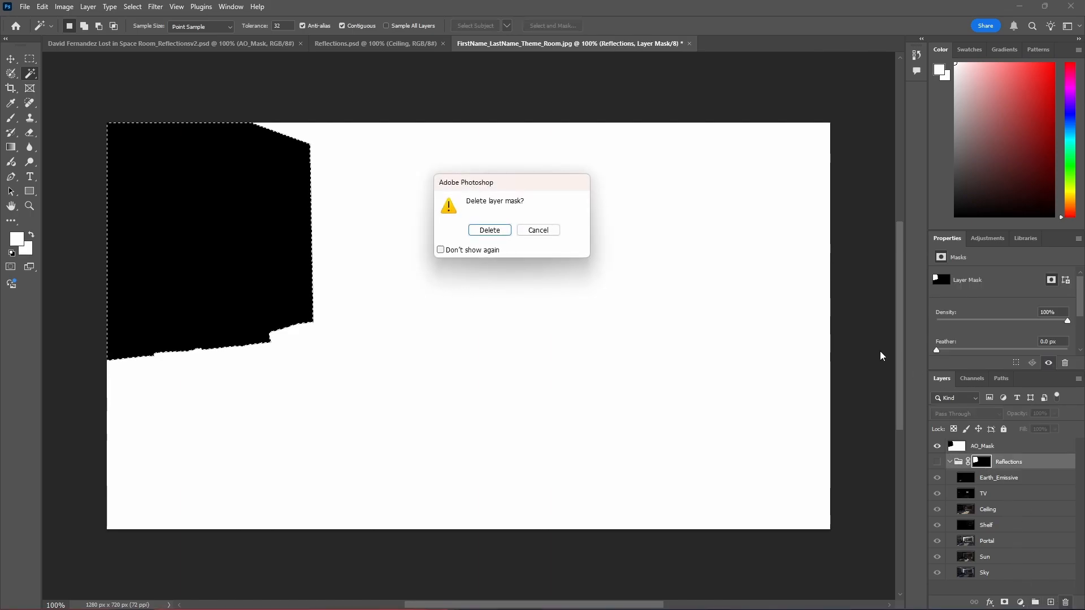
left_click(490, 230)
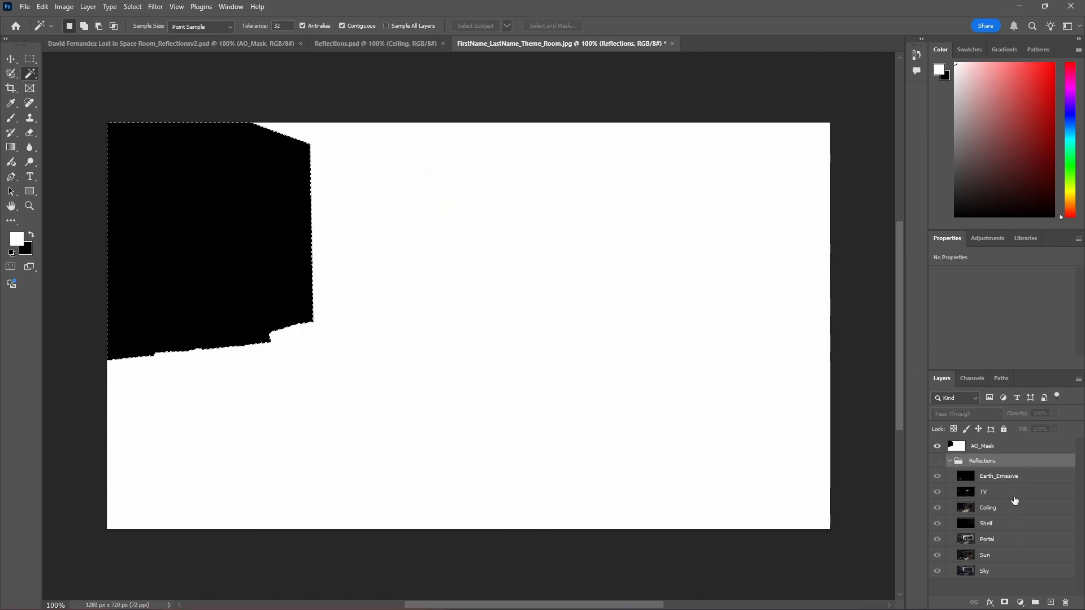
left_click(1005, 603)
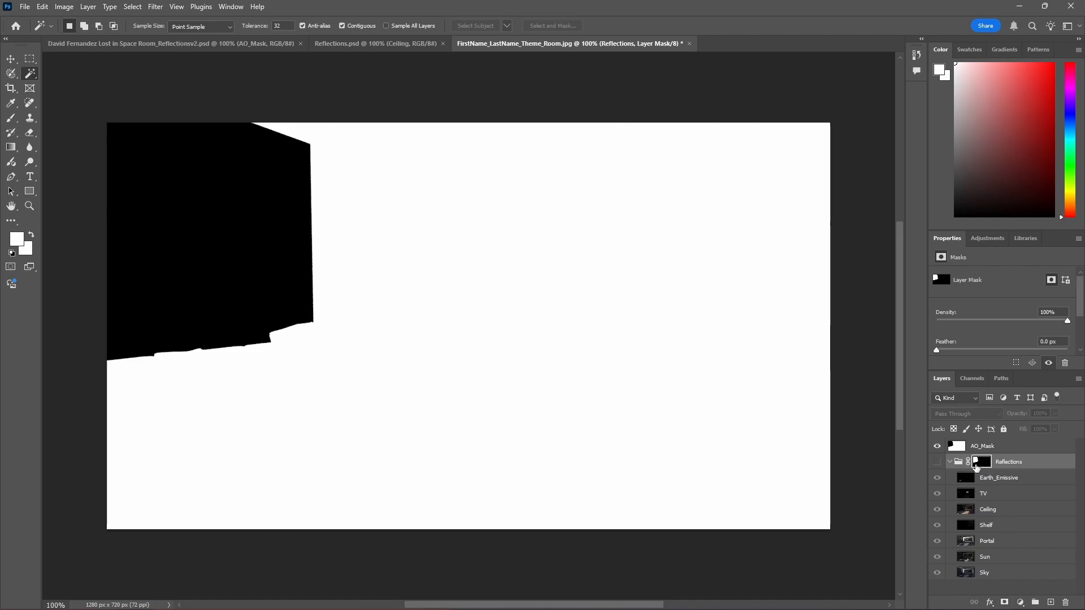
- Show the masked Reflections group and hide the AO_Mask layer
left_click(1016, 463)
left_click(980, 464)
left_click(937, 462)
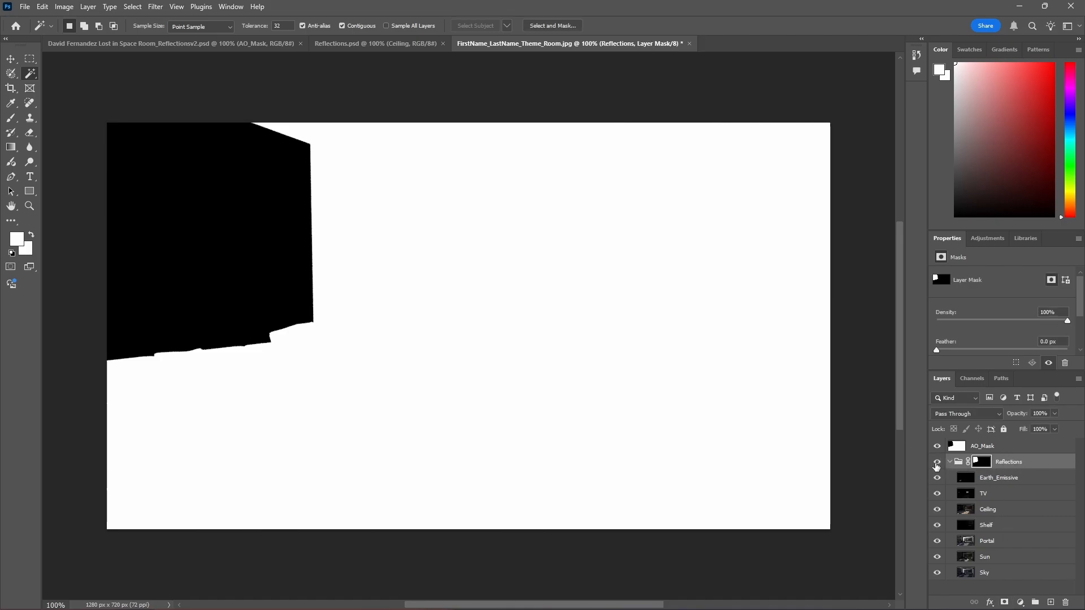
left_click(937, 446)
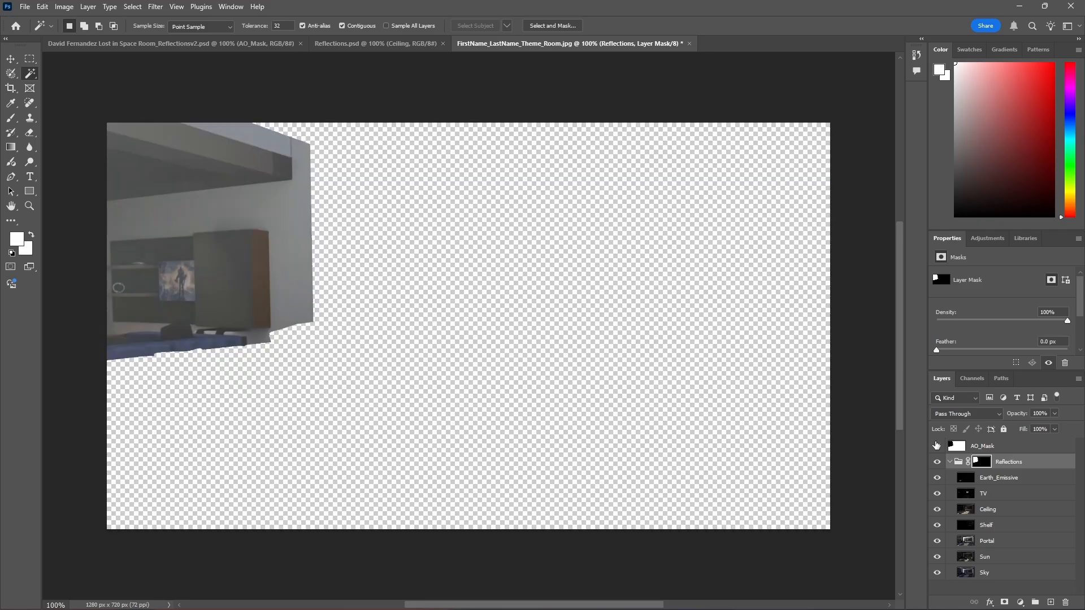
- Check the blend mode of the layers from Earth_Emissive through Sky in the masked Reflections group
left_click(999, 447)
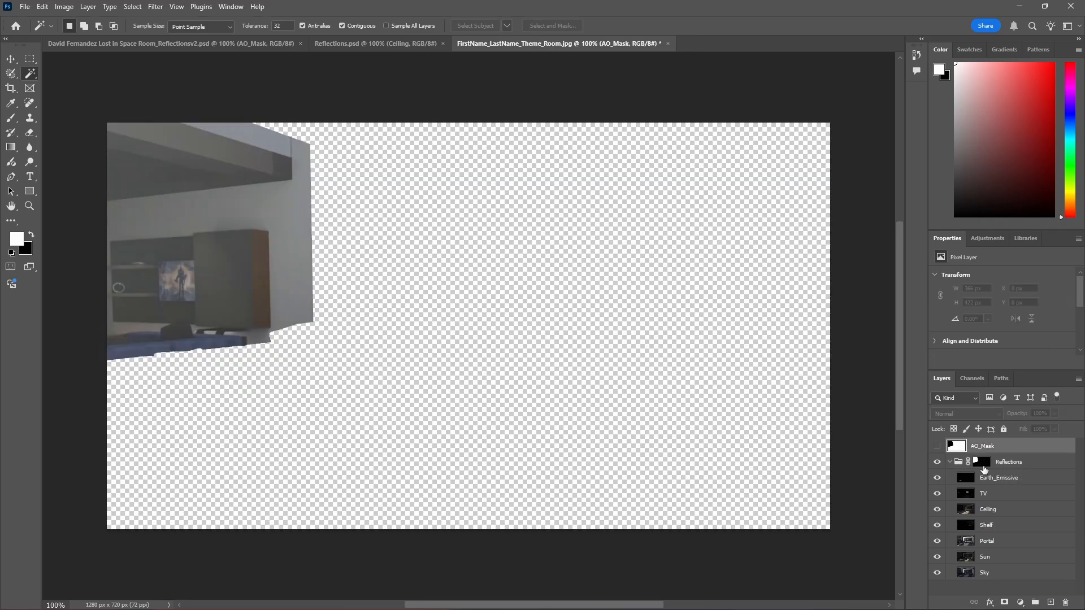
left_click(1011, 482)
left_click(995, 577, "shift")
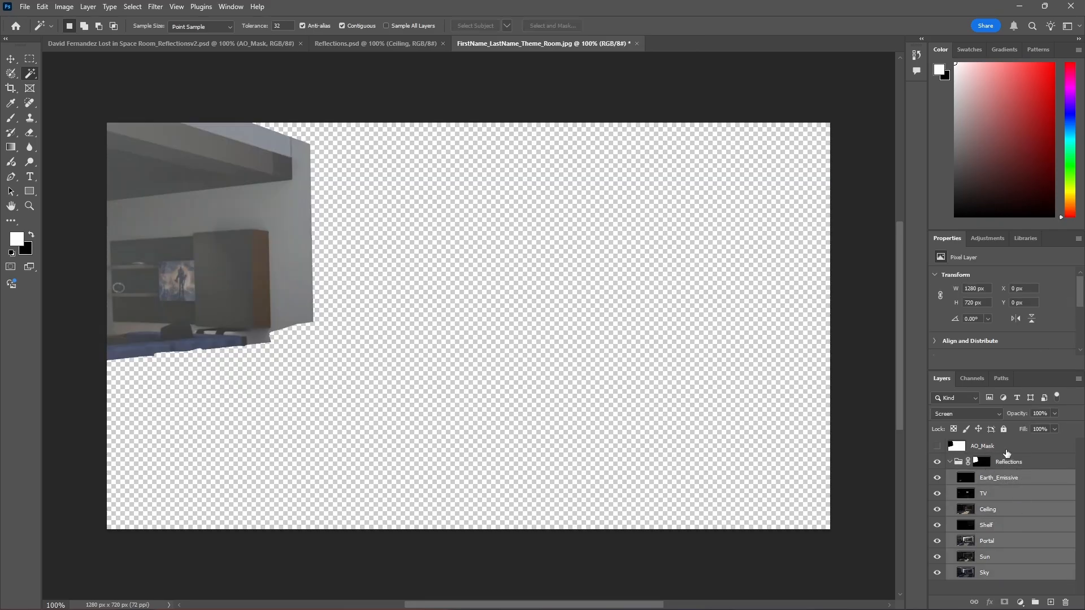
left_click(1006, 450)
left_click(986, 494)
left_click(996, 482)
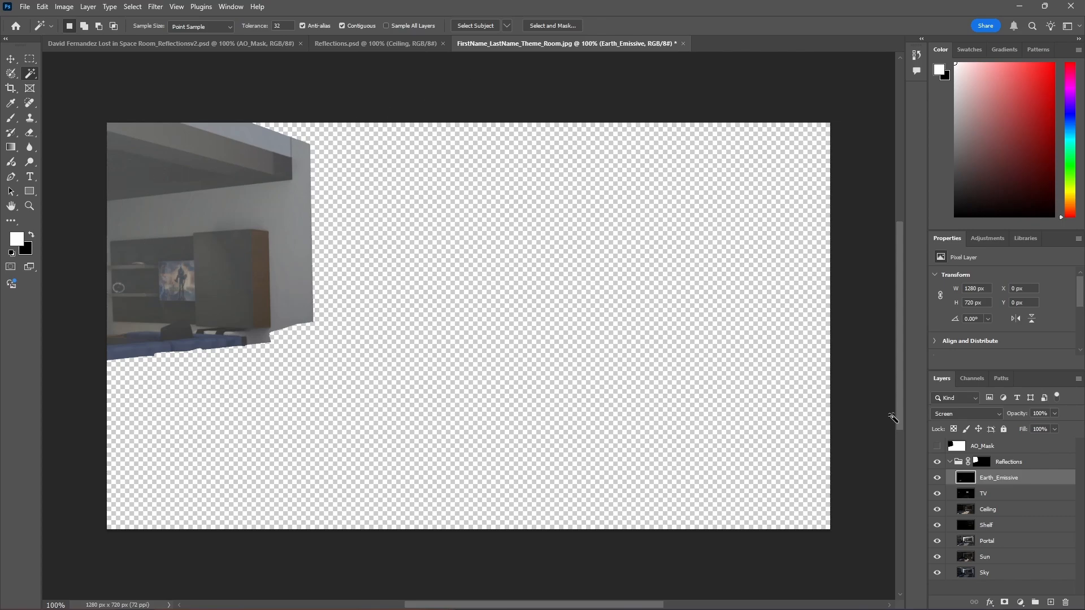
- Copy the unlocked Alpha_Centauri_BG.png image into the room document as a layer named BG below Sky, scaled to 1280 x 720 px
left_click(986, 573)
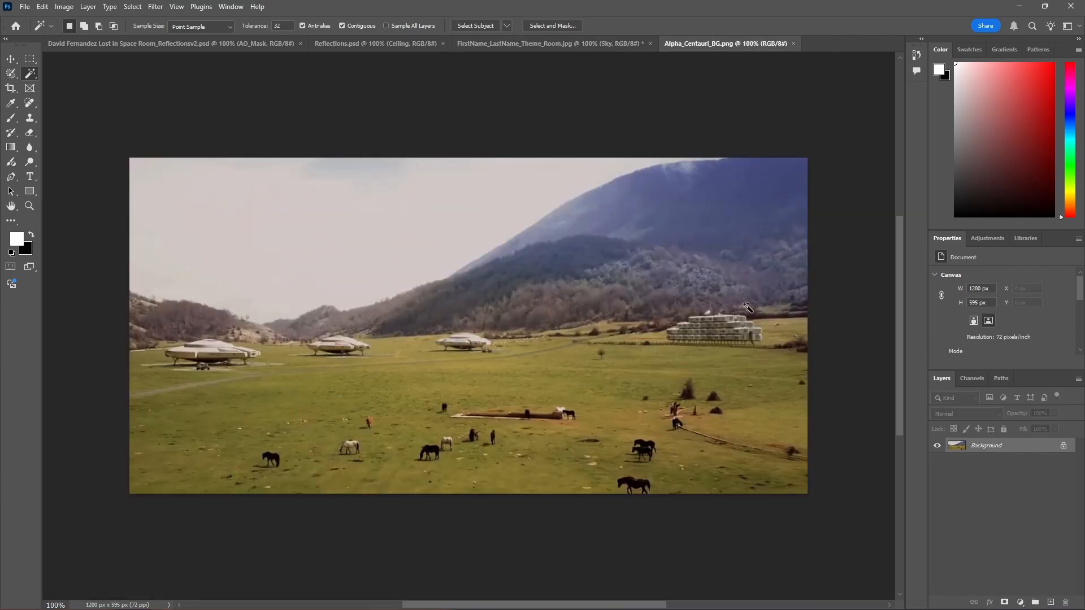
left_click(1063, 448)
left_click_drag(986, 449, 555, 273)
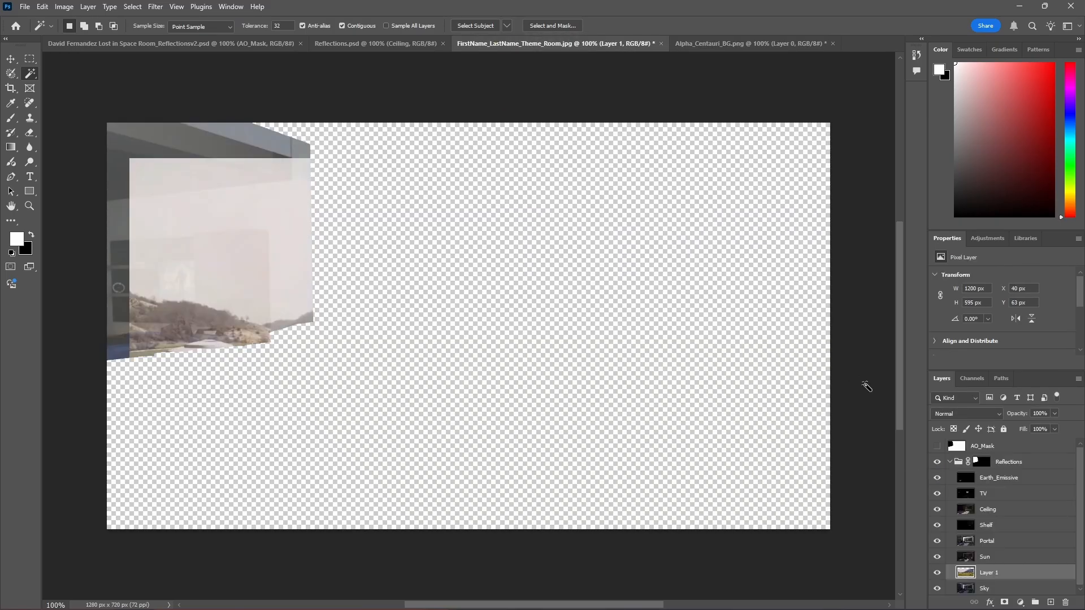
mouse_move(988, 573)
left_mouse_down()
mouse_move(991, 602)
mouse_move(992, 586)
left_mouse_up()
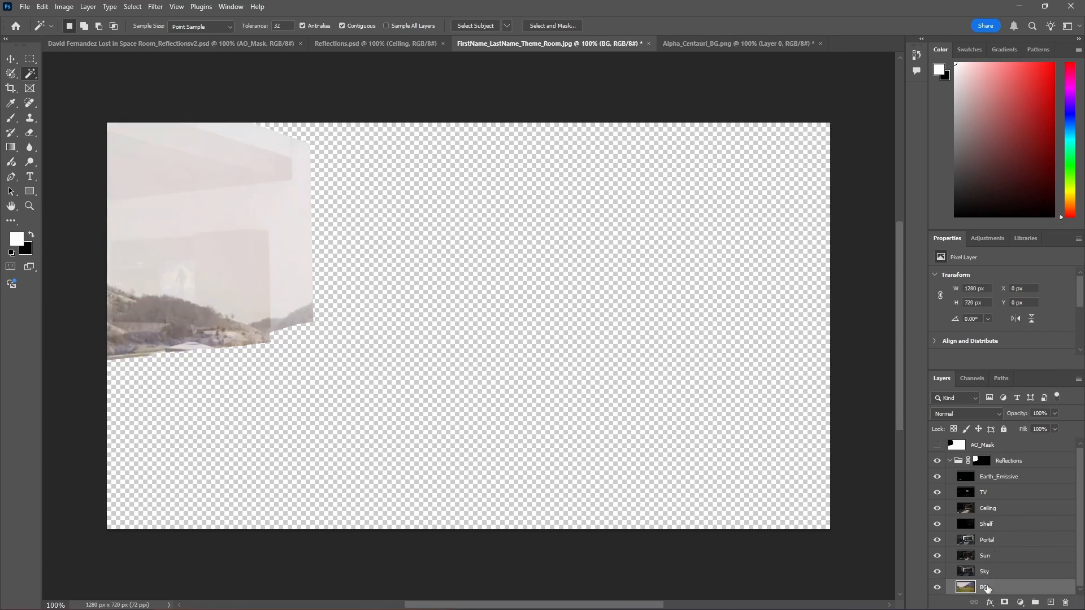
- Show AO_Mask, select its black area by inverting a Magic Wand selection of the white, and apply it as the BG layer's mask
left_click(962, 447)
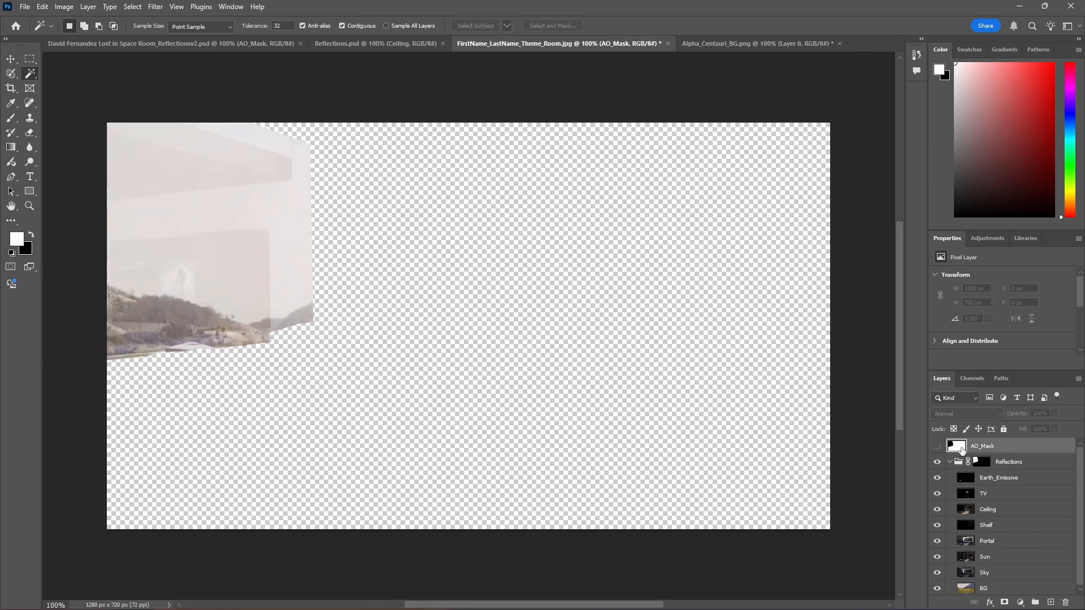
left_click(937, 447)
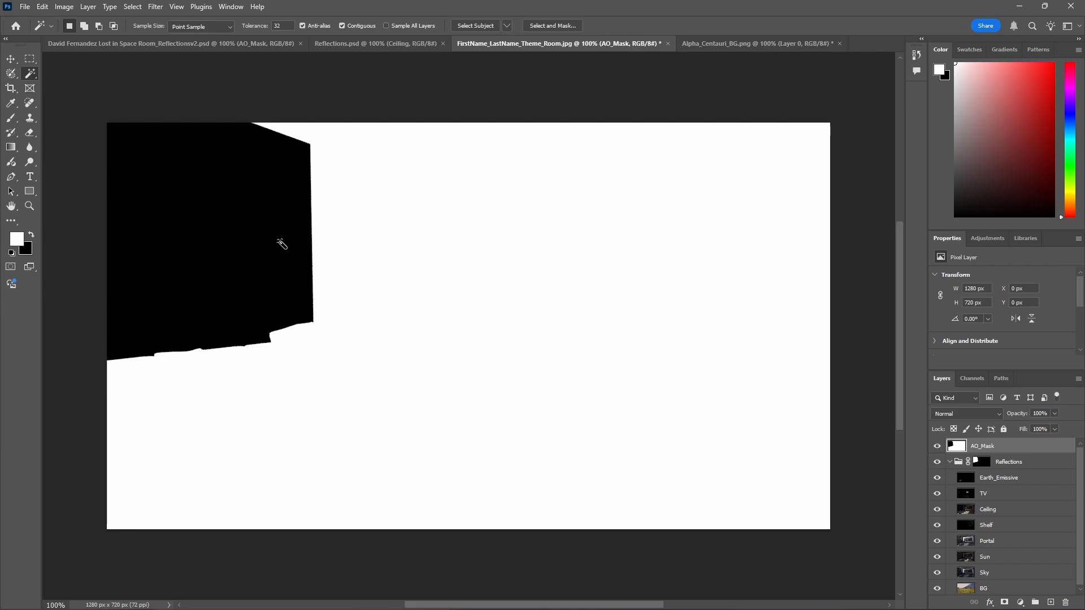
left_click(467, 256)
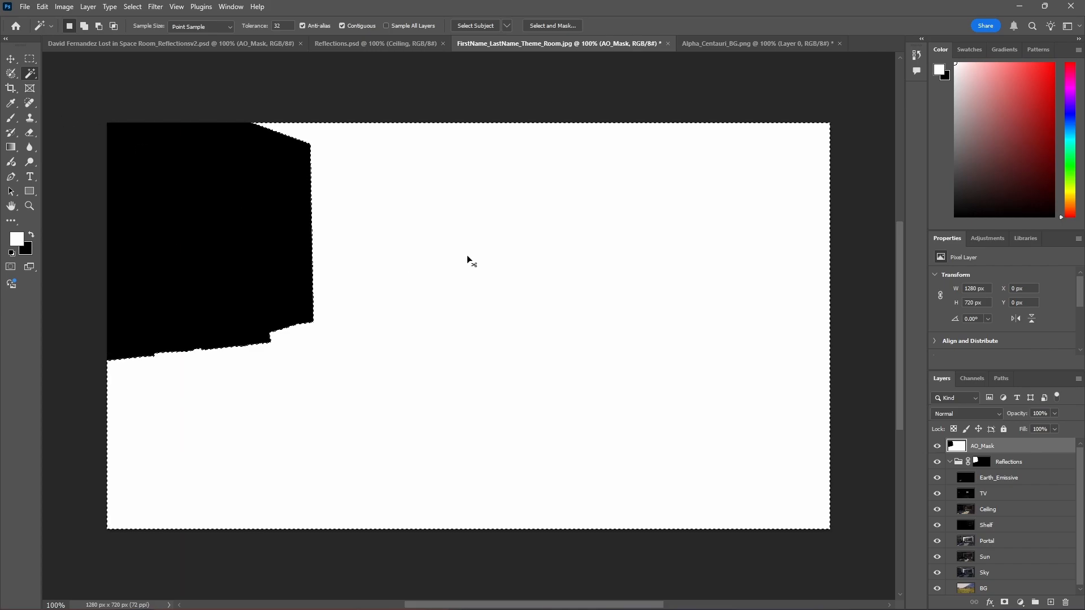
key("ctrl+shift+i")
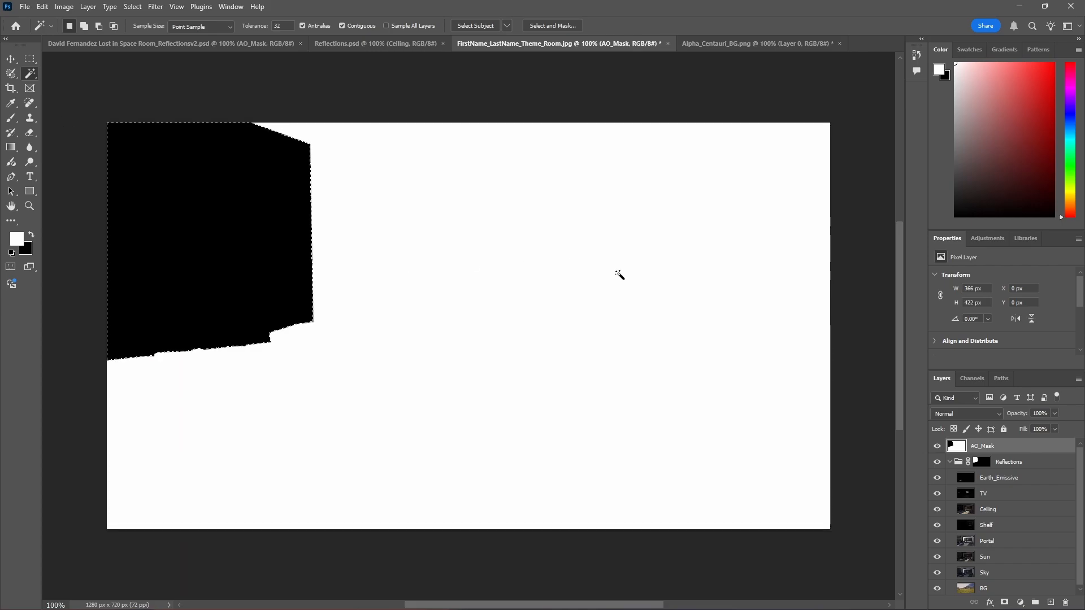
left_click(990, 588)
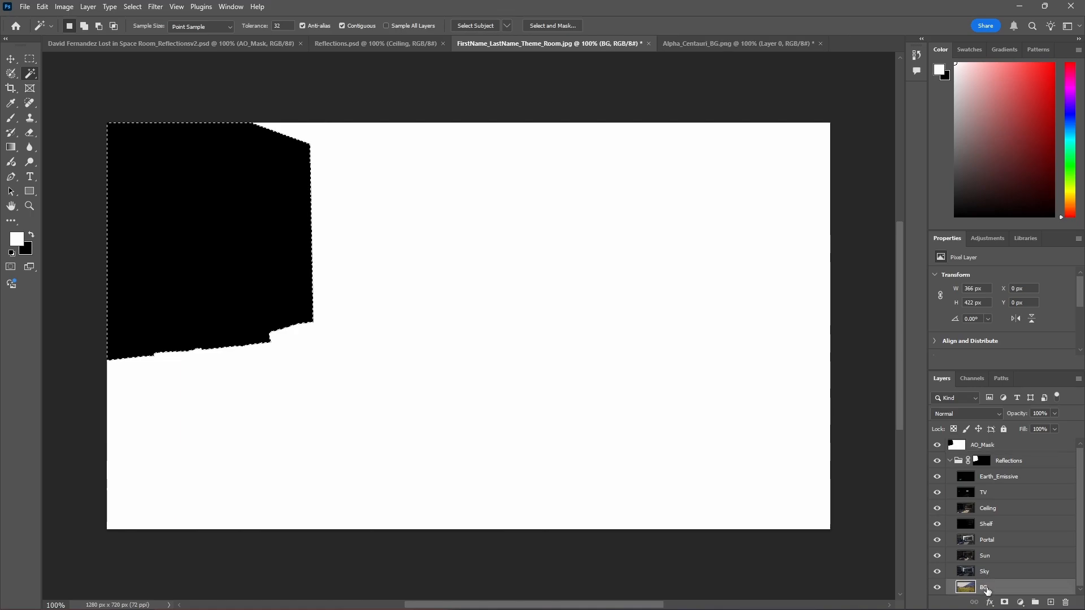
left_click(1005, 603)
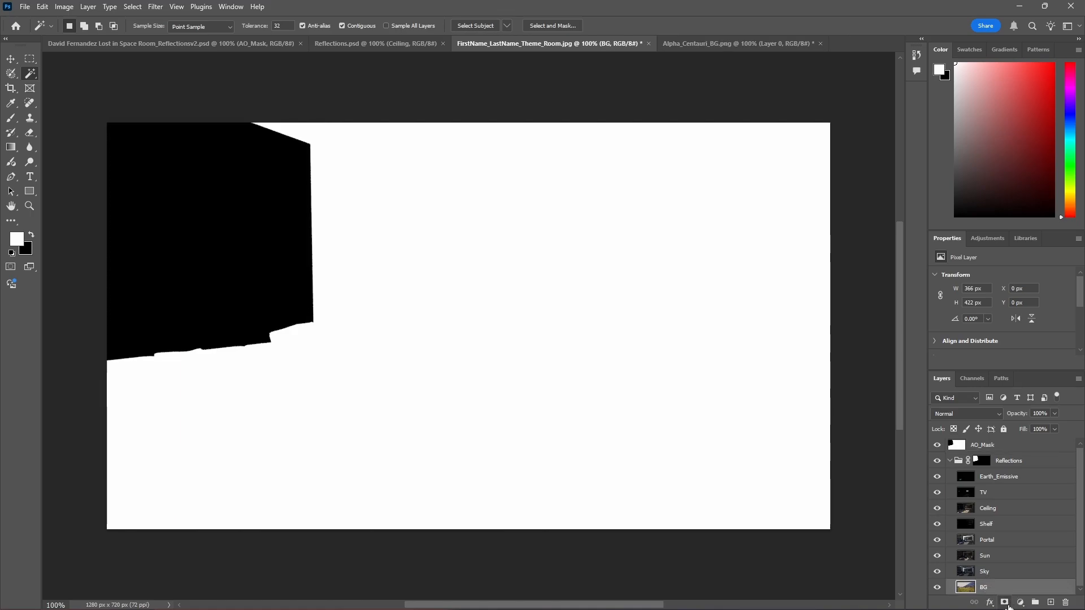
- Hide the AO_Mask layer and target the image of the masked BG layer
left_click(979, 588)
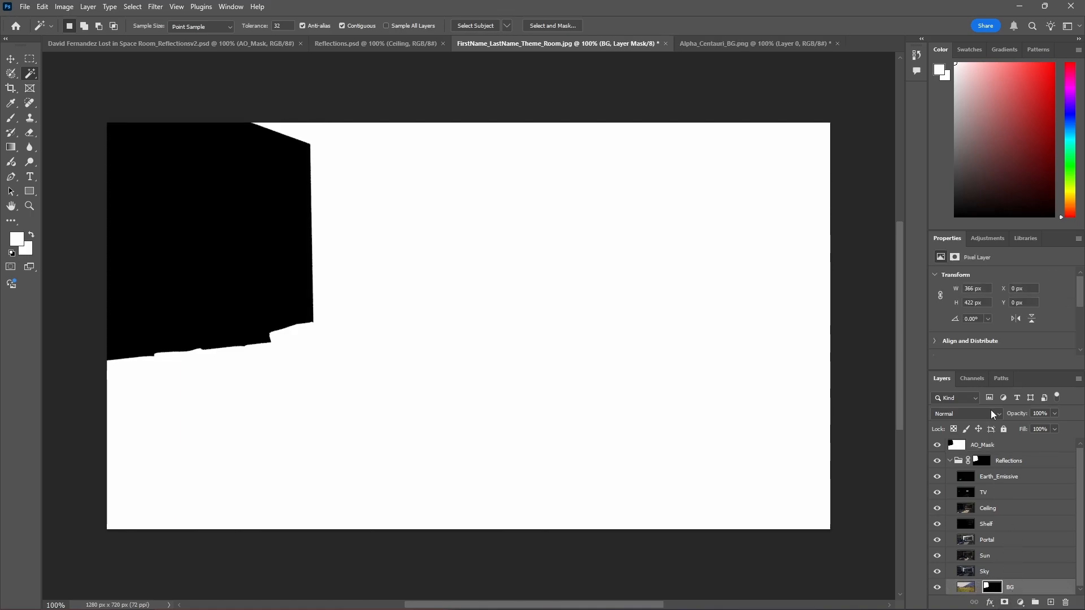
scroll(993, 413, "down", 1)
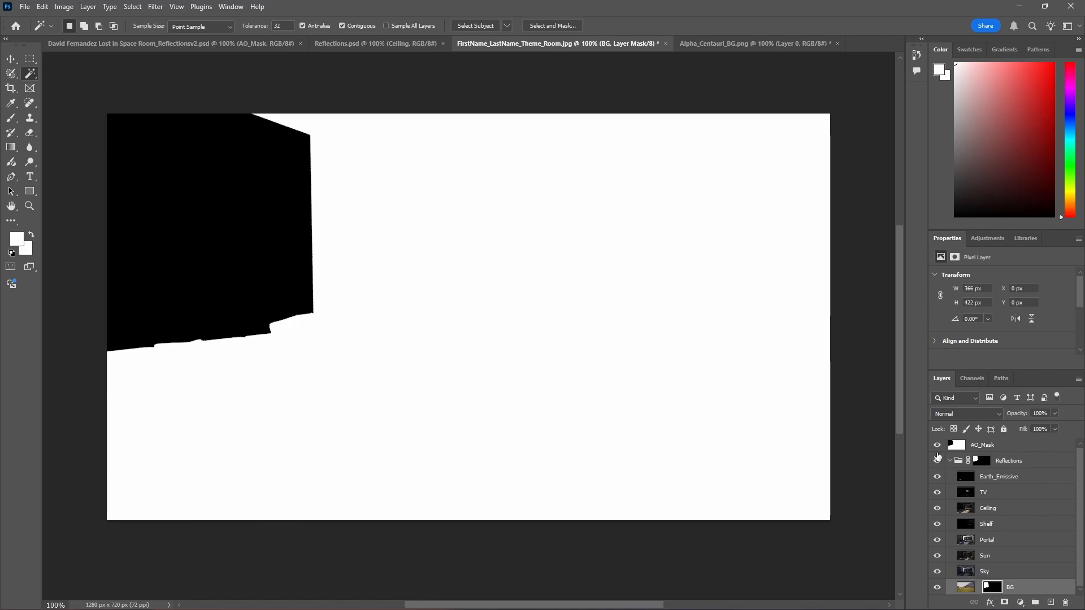
left_click(937, 446)
left_click(972, 591)
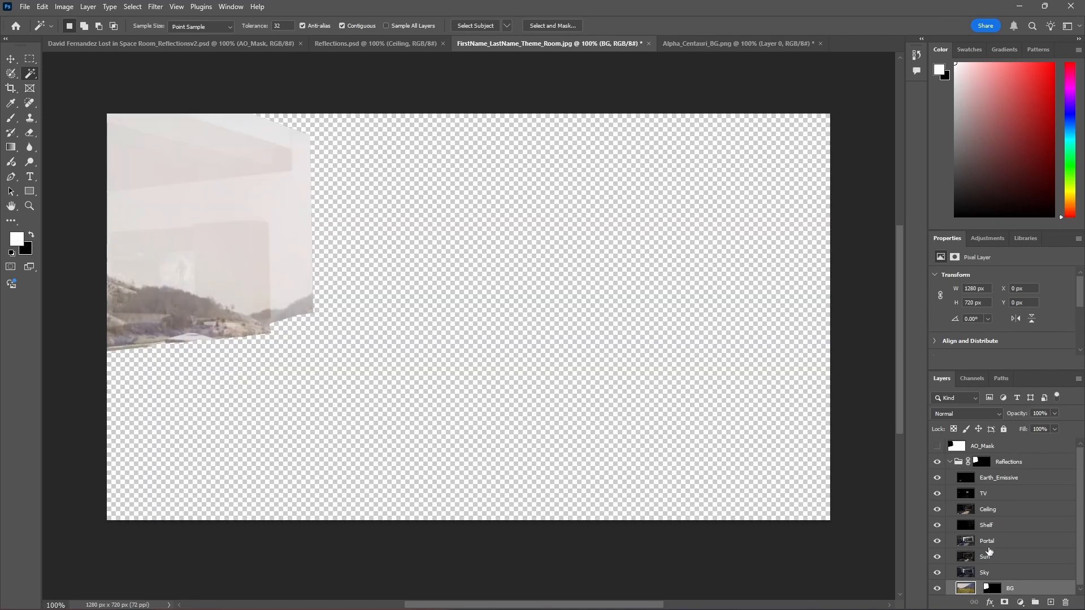
- Add a Levels adjustment layer at the top of the Reflections group, above Earth_Emissive
left_click(1011, 466)
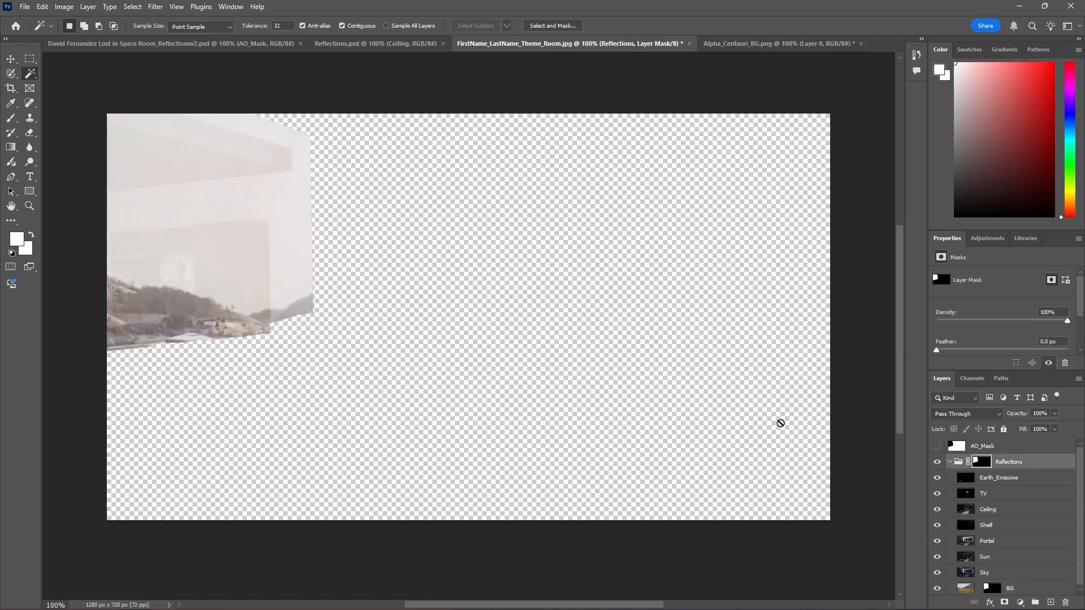
left_click(1020, 603)
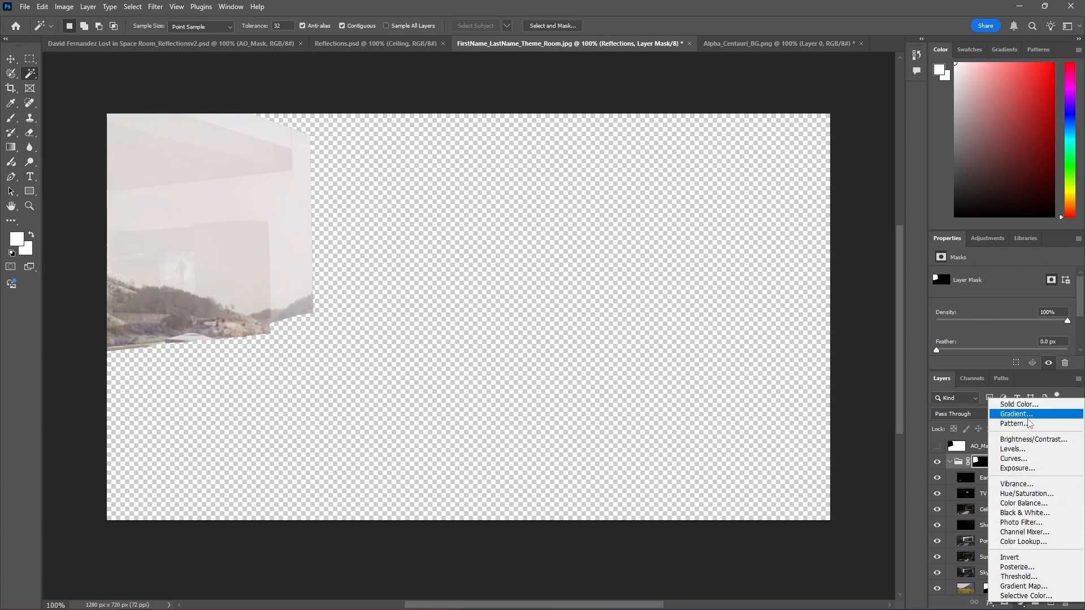
left_click(1024, 450)
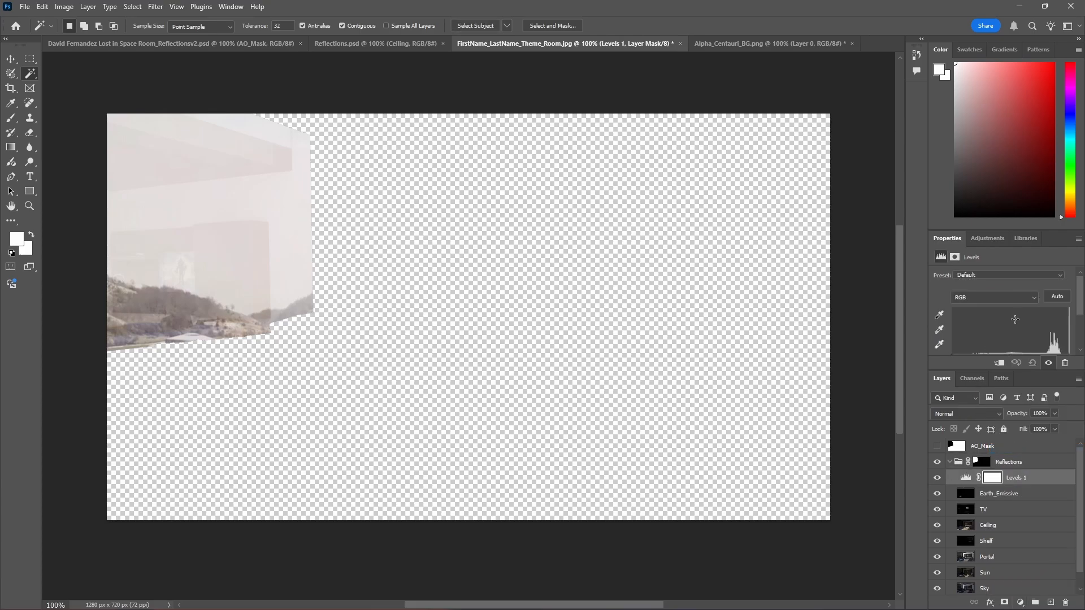
mouse_move(1010, 321)
left_mouse_down()
mouse_move(1050, 322)
mouse_move(1017, 326)
mouse_move(1029, 330)
left_mouse_up()
key("ctrl+z")
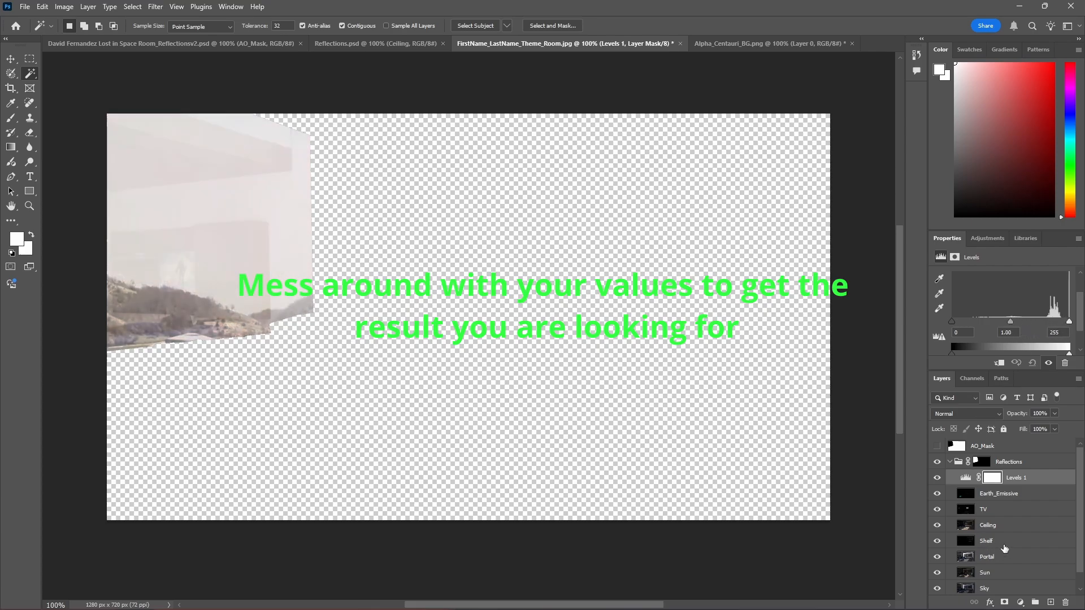
- Examine the Reflections group's layers from BG up to Earth_Emissive and the input levels of Levels 1
scroll(1004, 549, "down", 1)
left_click(1000, 582)
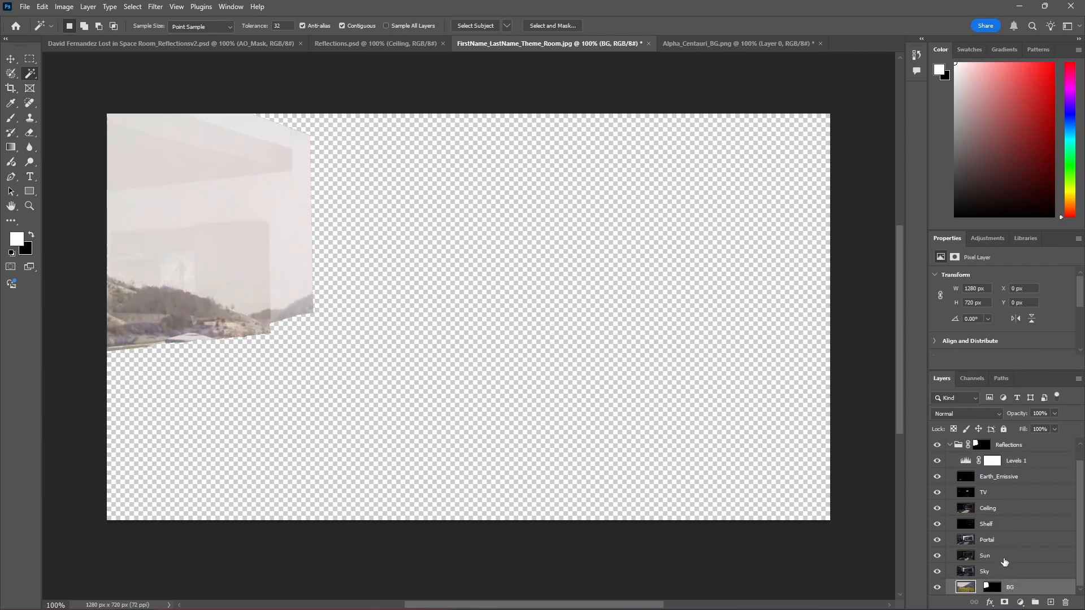
left_click(1009, 569)
left_click(1013, 556)
left_click(1024, 527)
left_click(1021, 509)
left_click(1012, 477)
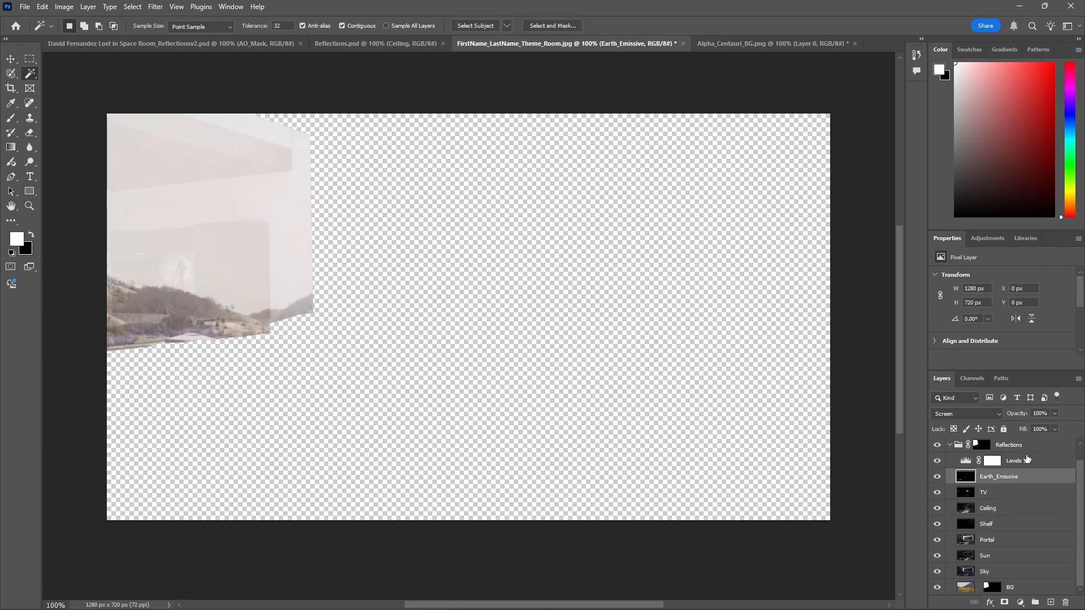
left_click(1017, 461)
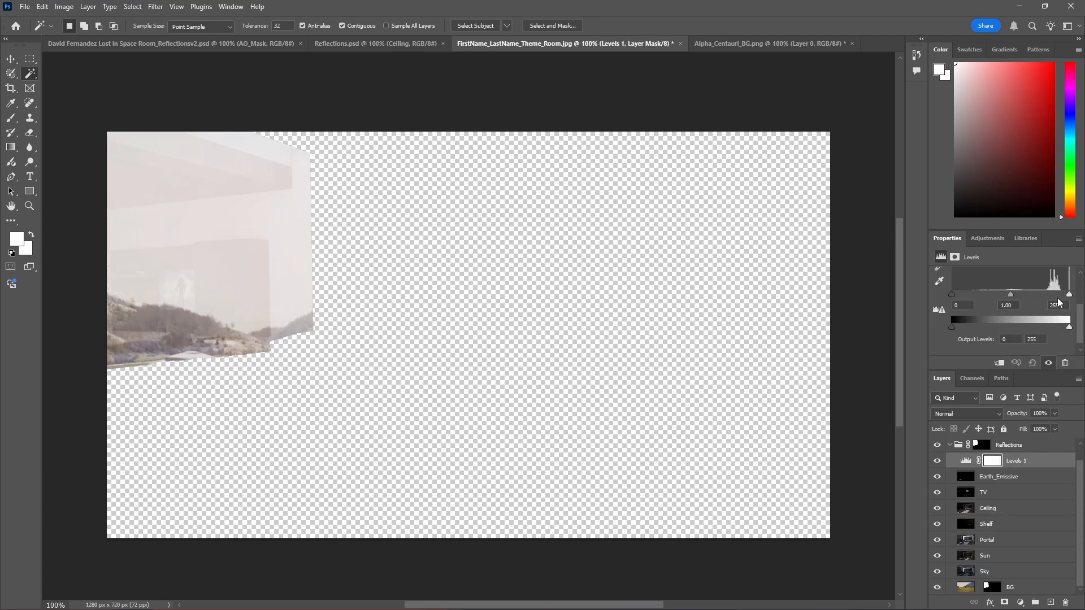
left_click_drag(953, 295, 900, 303)
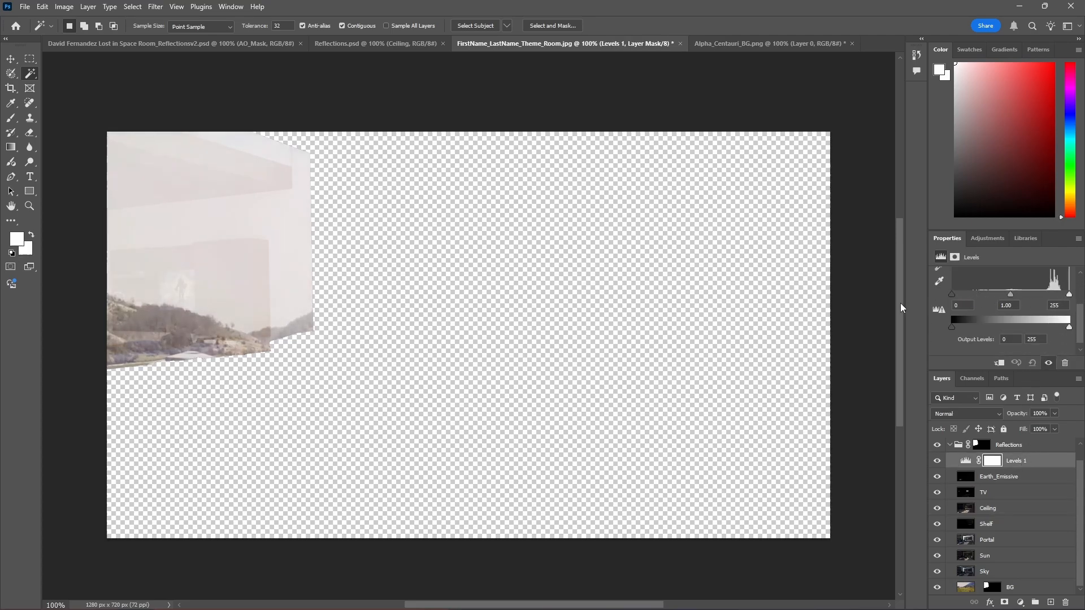
left_click(993, 590)
scroll(989, 463, "up", 1)
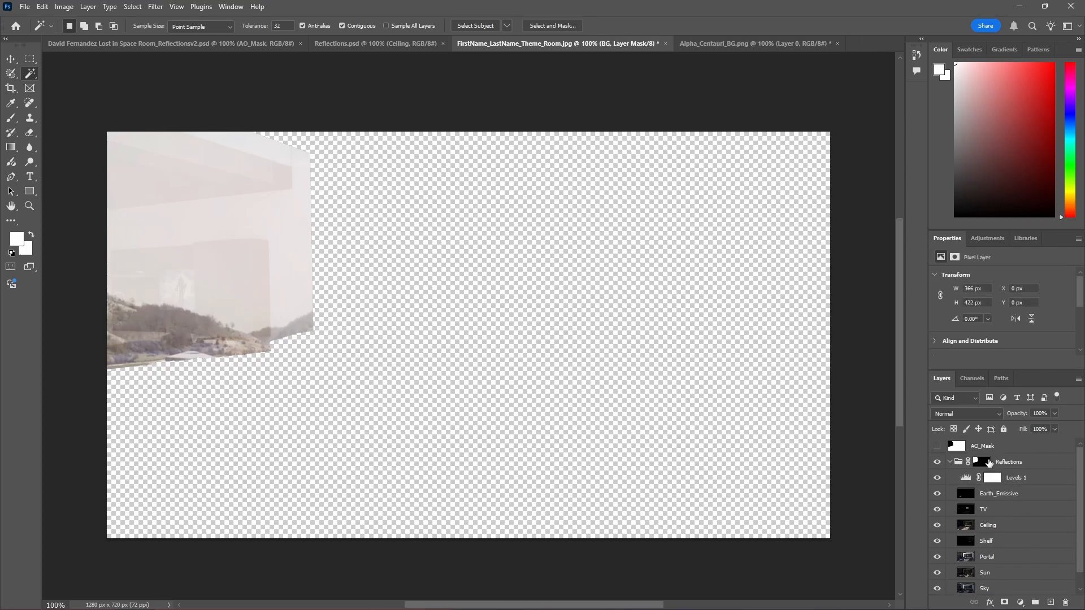
left_click(977, 448)
scroll(1006, 514, "down", 1)
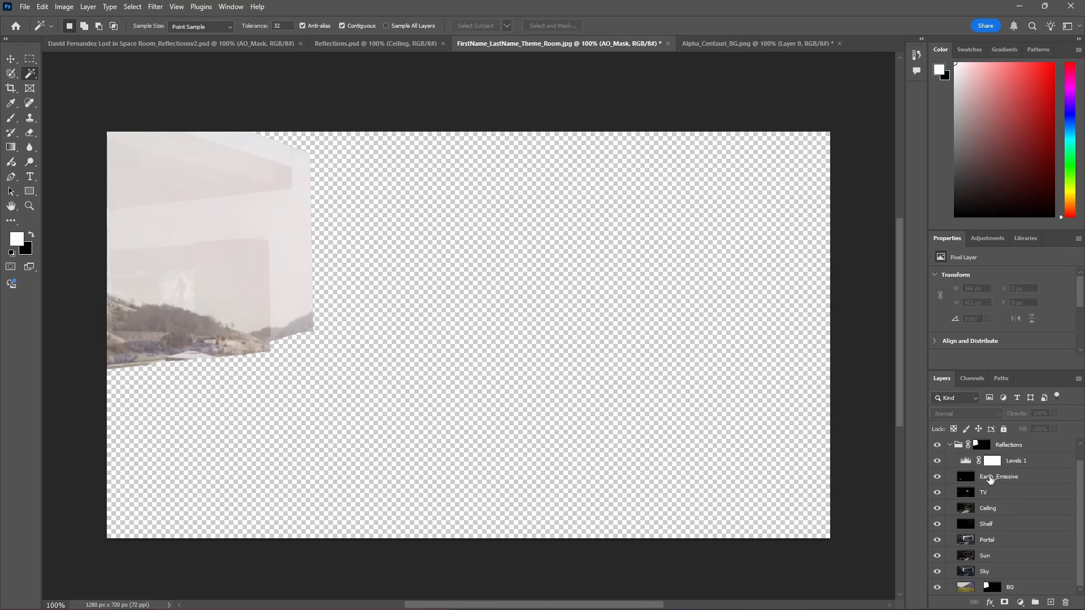
scroll(990, 480, "up", 1)
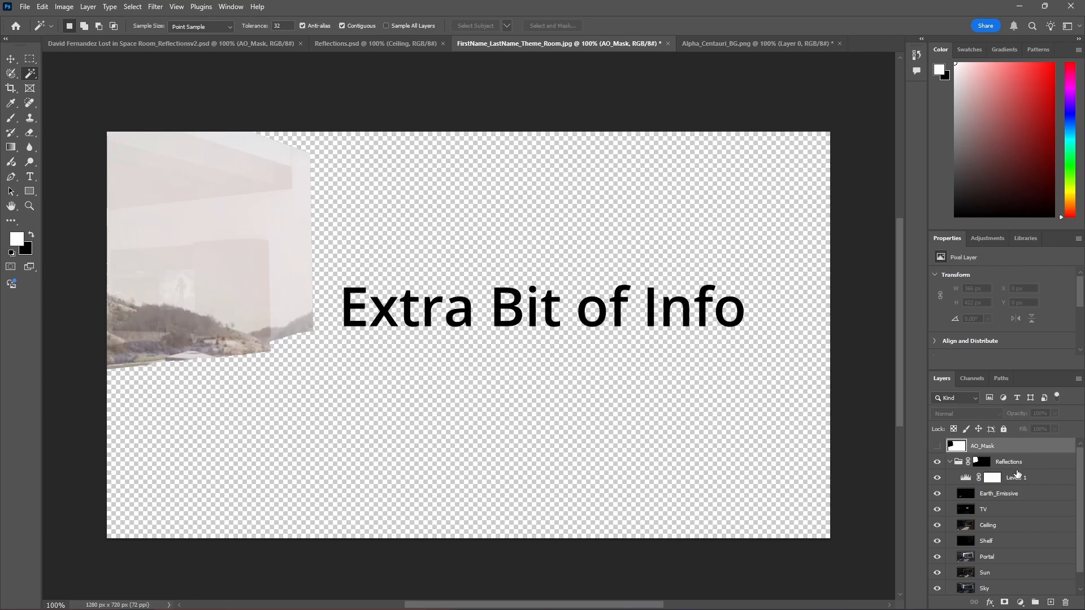
left_click(987, 512)
left_click(989, 498)
scroll(1001, 512, "down", 1)
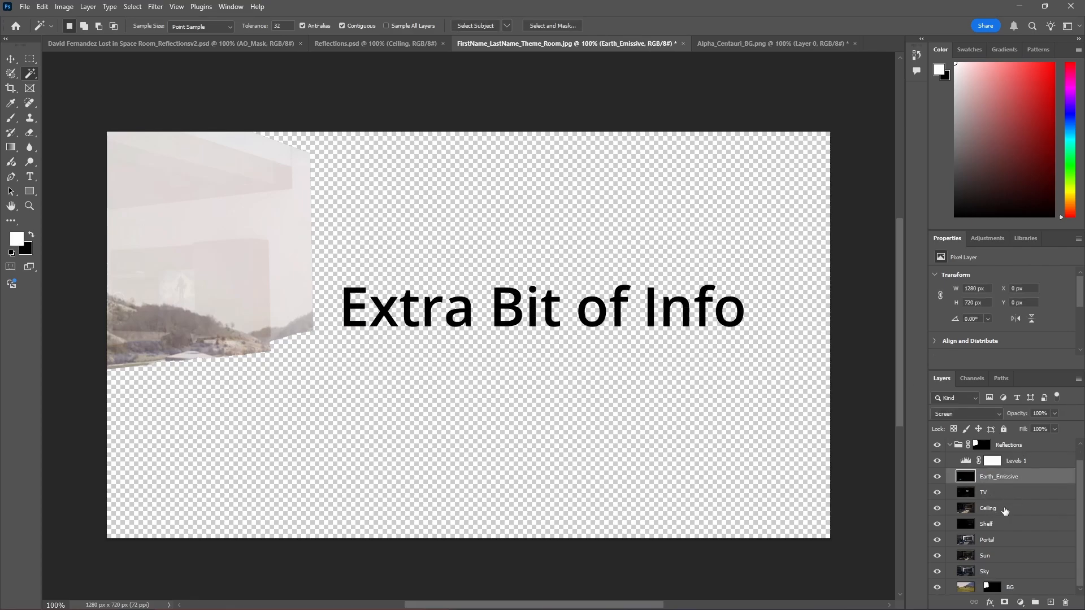
- Set the opacity of the Portal layer to 60% and of the Ceiling layer to 55%
left_click(1004, 511)
left_click(994, 539)
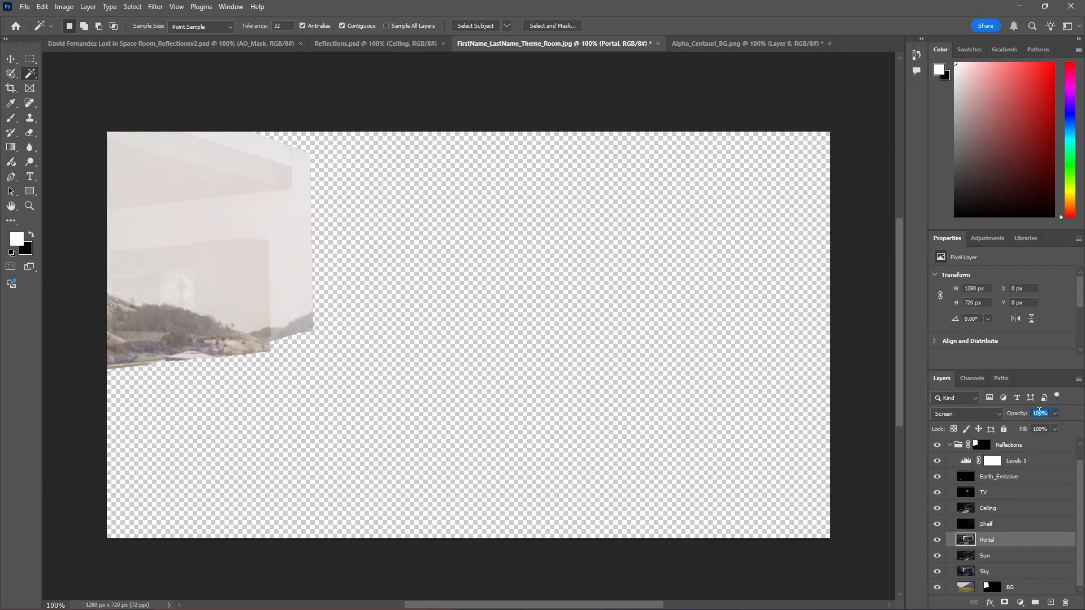
type("60")
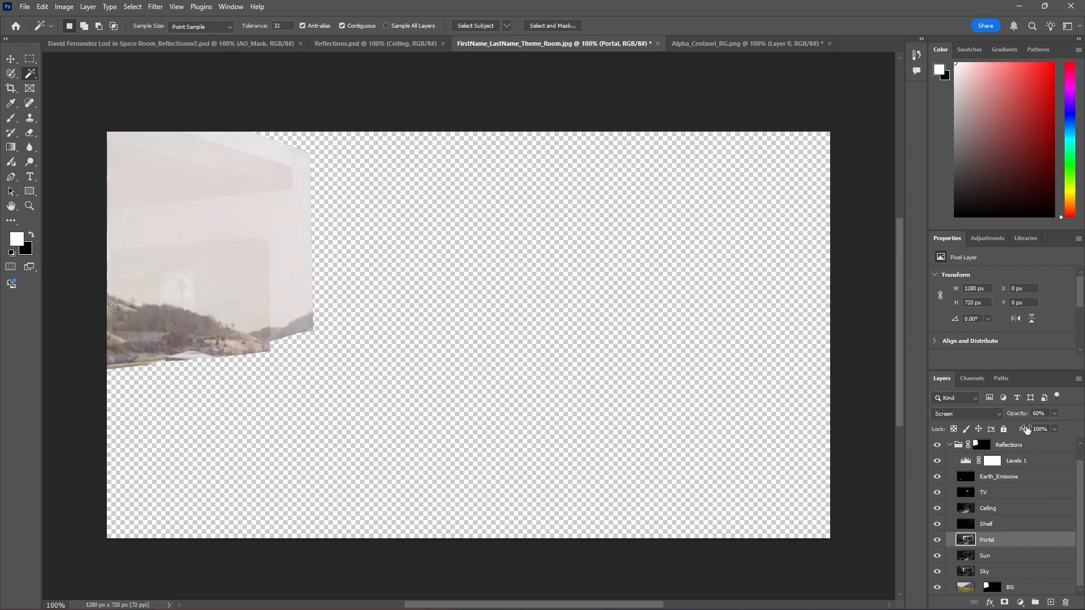
left_click(991, 525)
left_click(994, 508)
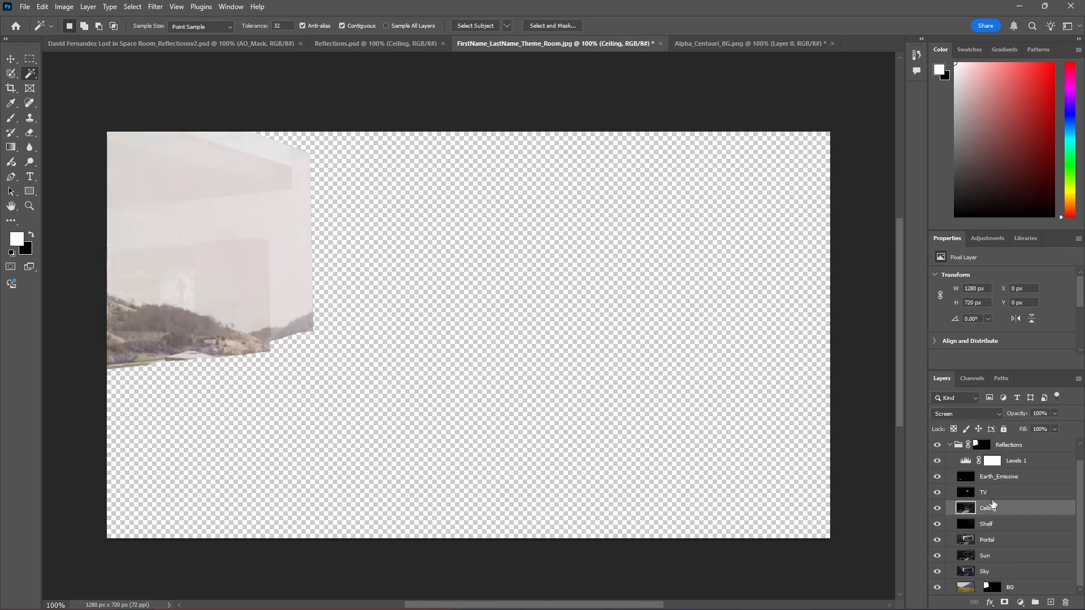
left_click(1041, 413)
type("55")
- Review the reflection layers and compare the composite with the BG layer hidden and shown
left_click(999, 494)
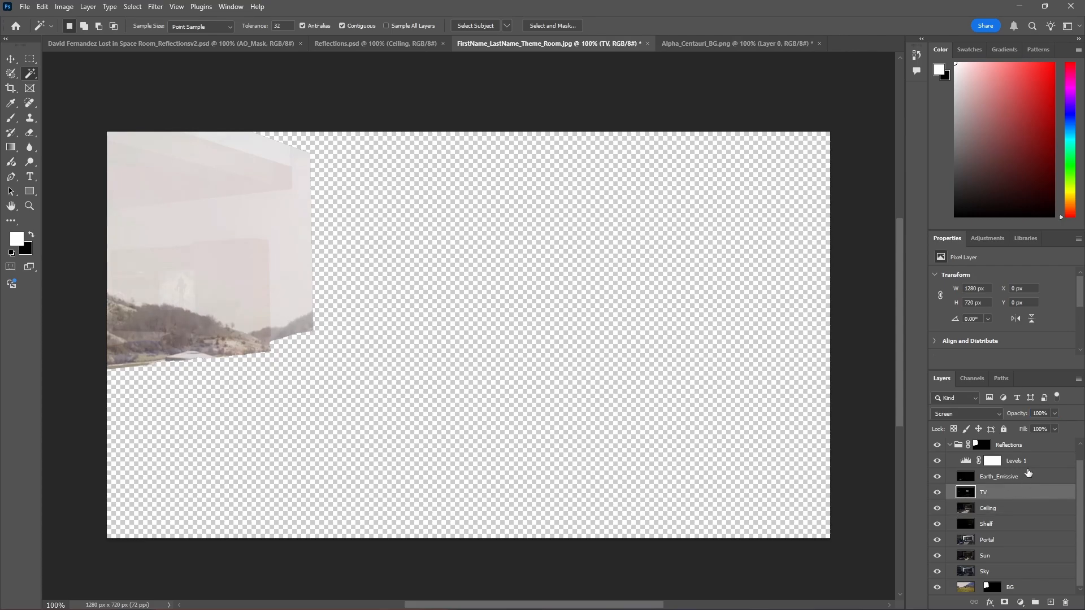
left_click(1028, 476)
left_click(1022, 509)
left_click(1013, 524)
left_click(995, 541)
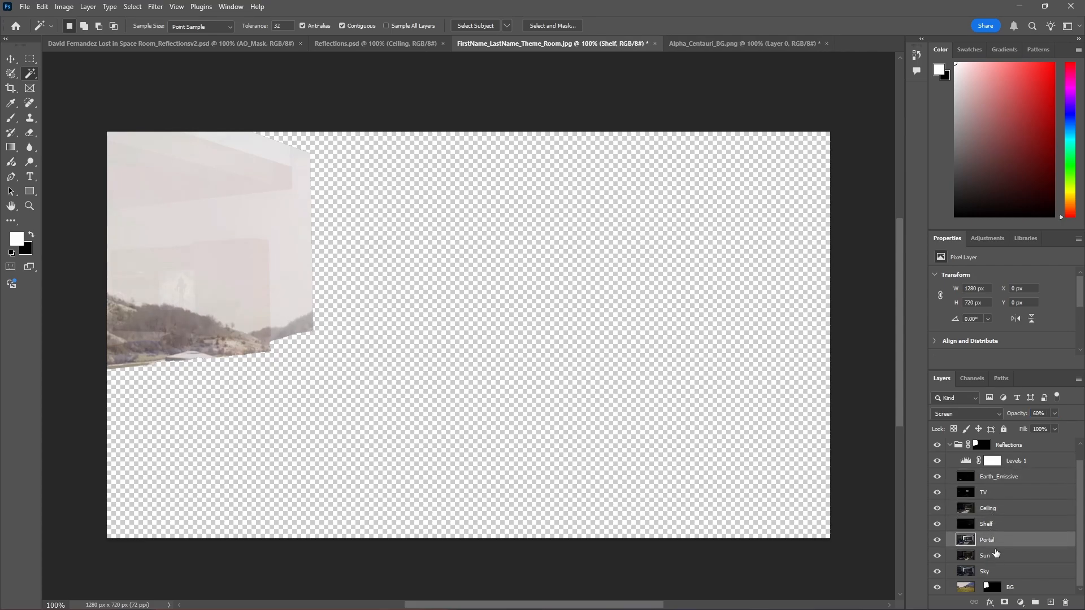
left_click(937, 587)
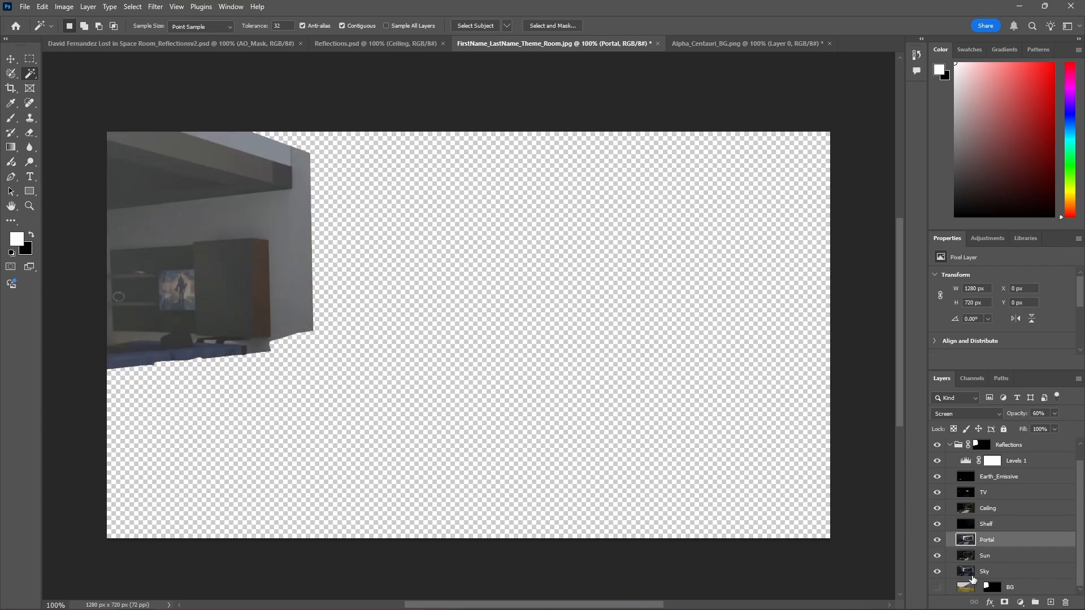
left_click(937, 588)
left_click(937, 588)
left_click(966, 593)
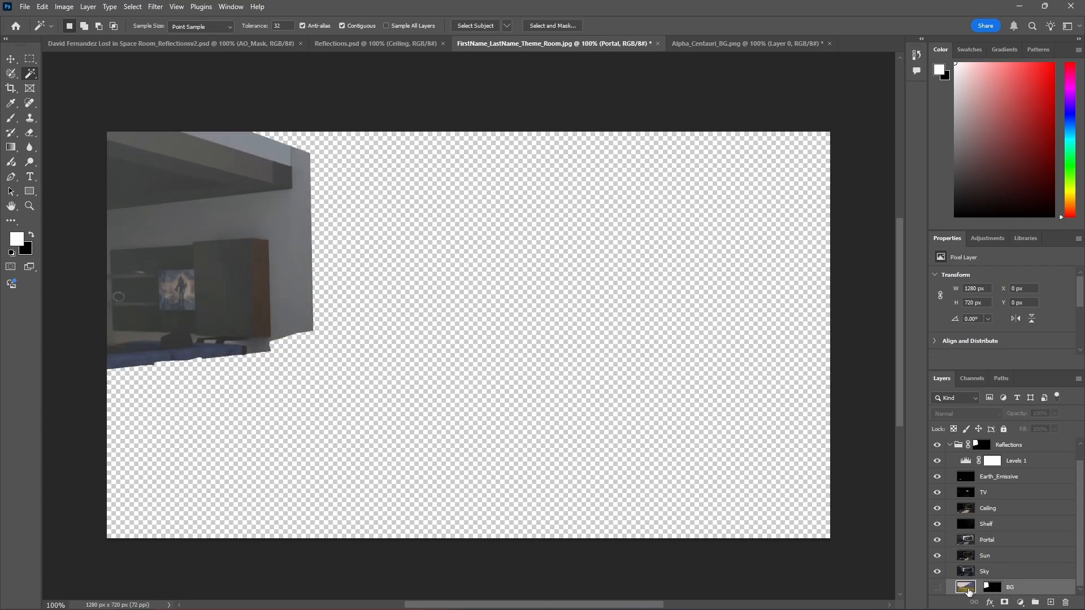
left_click(941, 589)
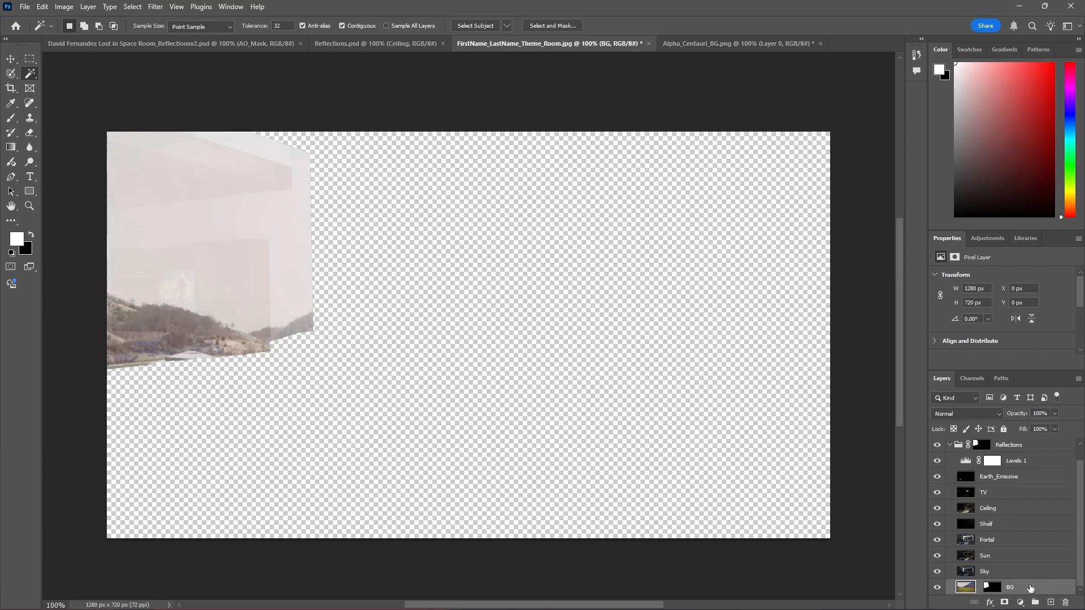
- Add a Levels adjustment layer clipped to the BG layer and darken its midtones to 0.36
left_click(1021, 602)
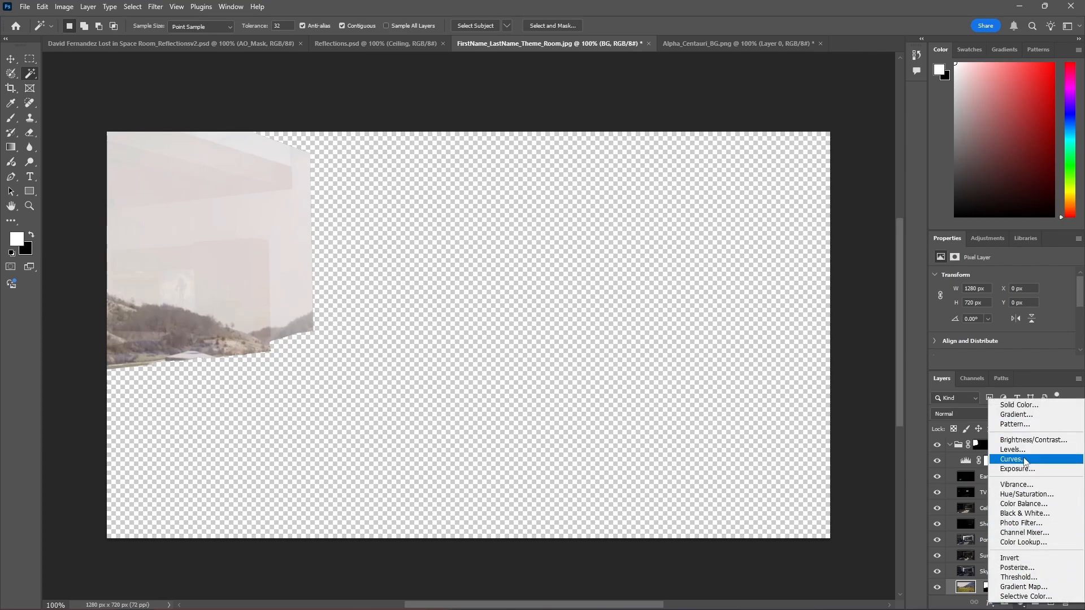
left_click(1018, 450)
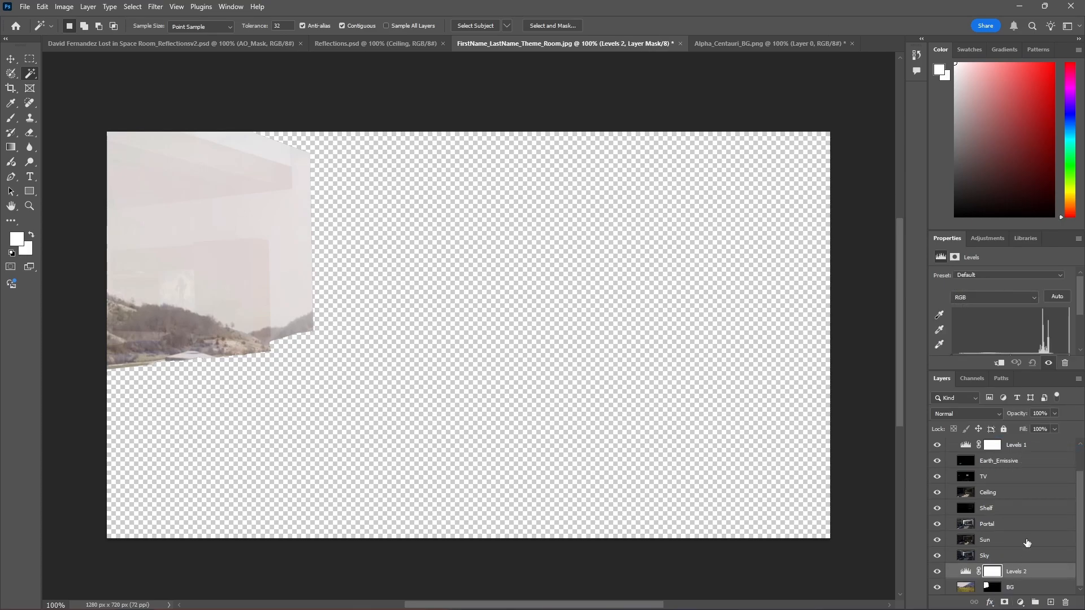
left_click(999, 363)
scroll(1034, 329, "down", 2)
mouse_move(964, 314)
left_mouse_down()
mouse_move(988, 313)
mouse_move(955, 317)
left_mouse_up()
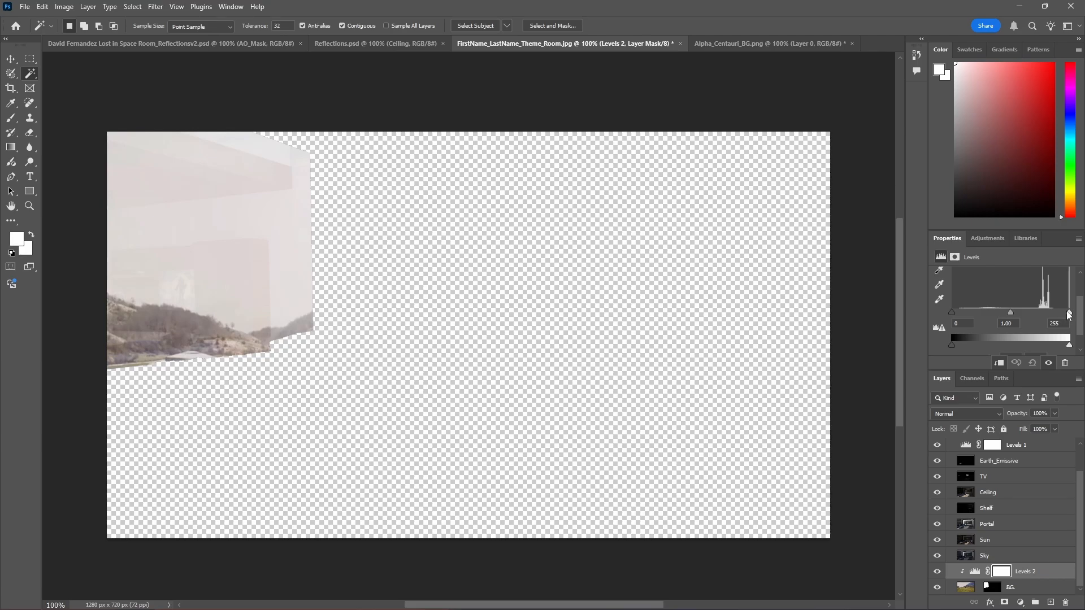
mouse_move(1068, 312)
left_mouse_down()
mouse_move(1052, 314)
mouse_move(1078, 313)
left_mouse_up()
left_click_drag(1013, 314, 1044, 316)
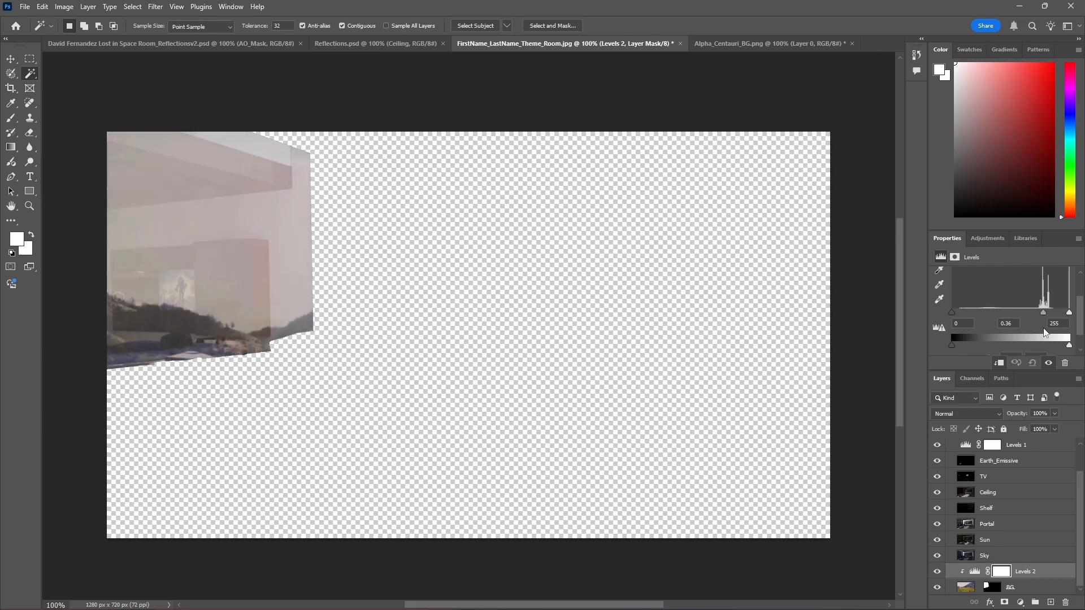